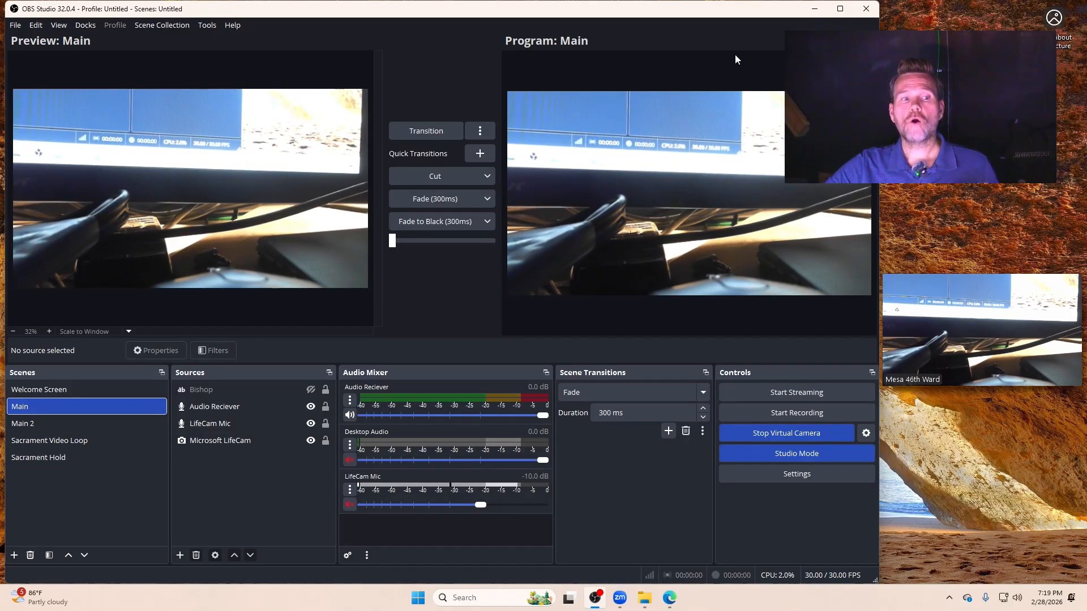
Close OBS Studio, accepting the shutdown of its active outputs, and clear the browser window off the desktop.
click(866, 8)
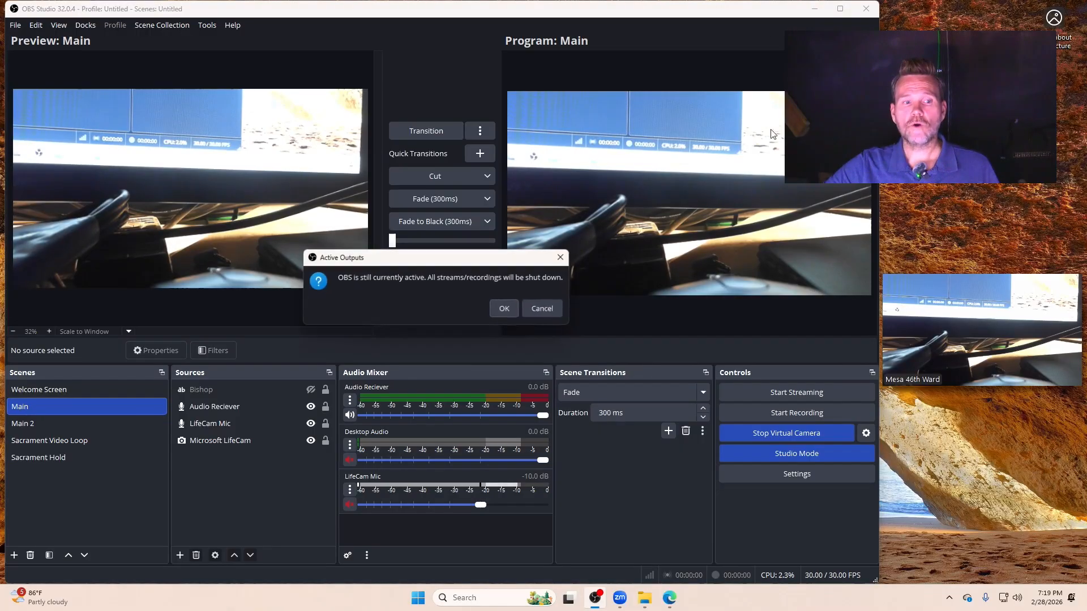
click(506, 311)
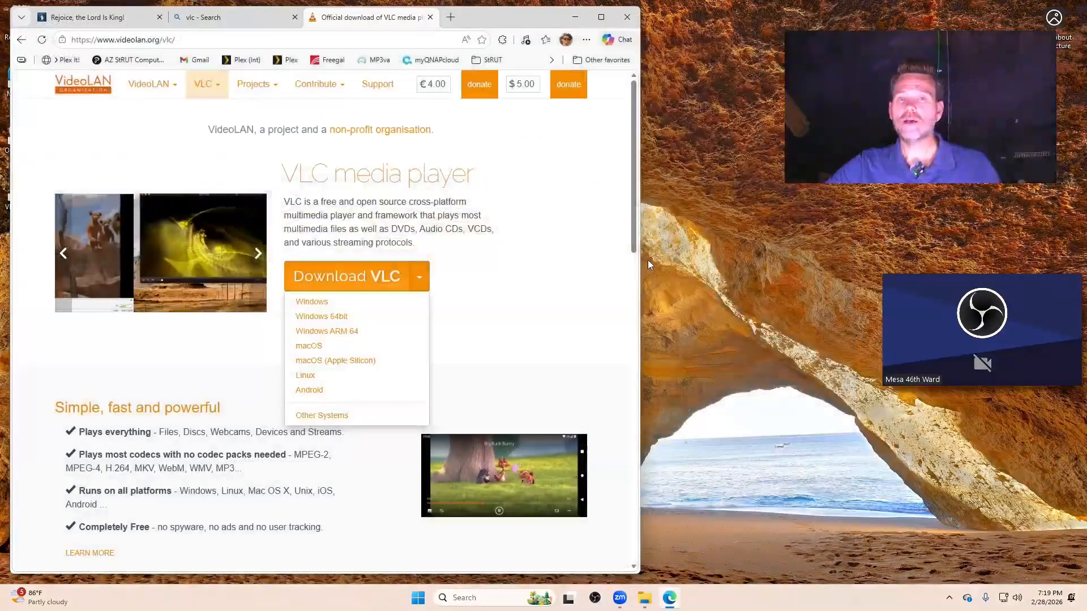
click(575, 17)
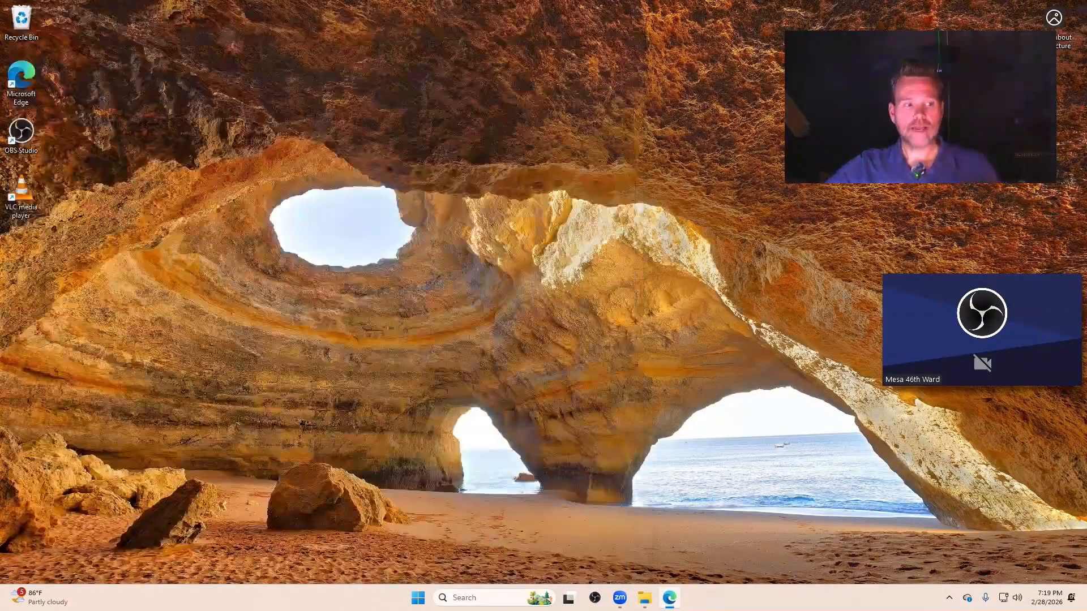
Open the Broadcasts folder inside Documents in File Explorer and bring the OBS plugin installers into view.
click(644, 598)
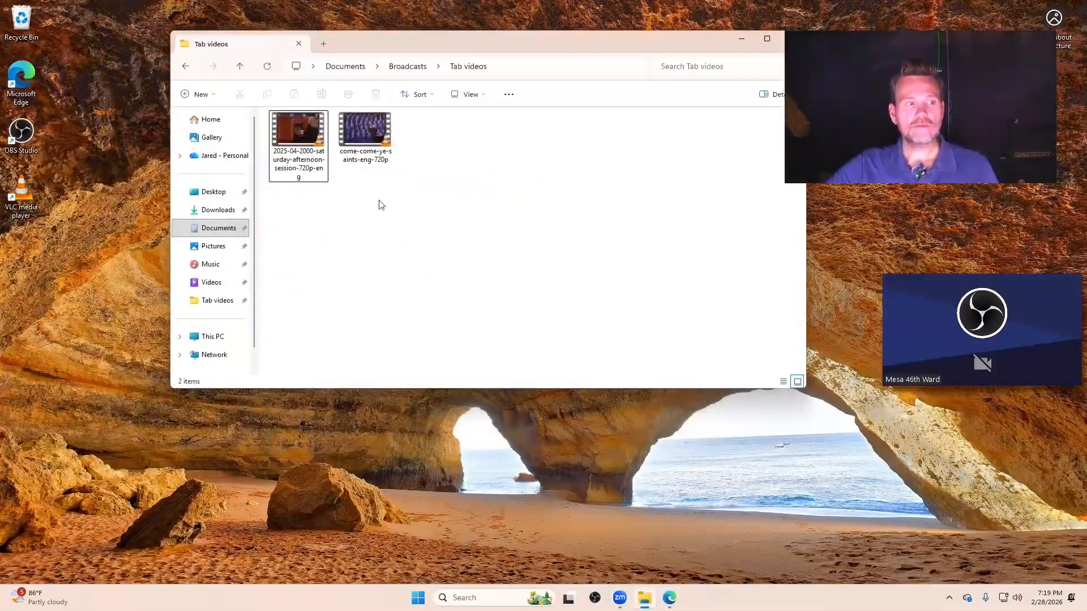
click(213, 226)
double_click(295, 131)
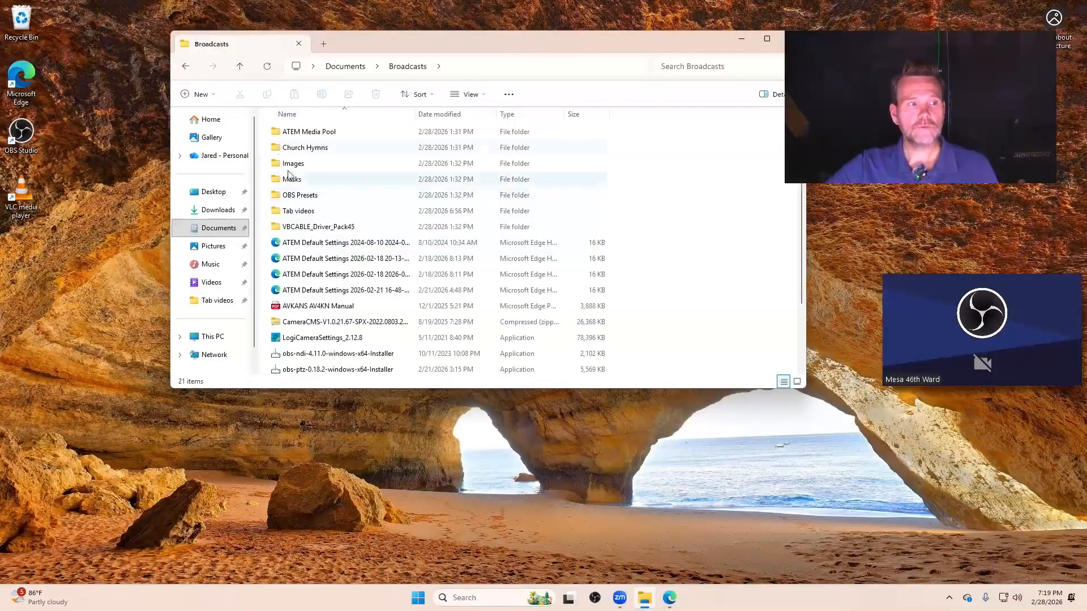
scroll(349, 260, down, 1)
scroll(350, 261, down, 1)
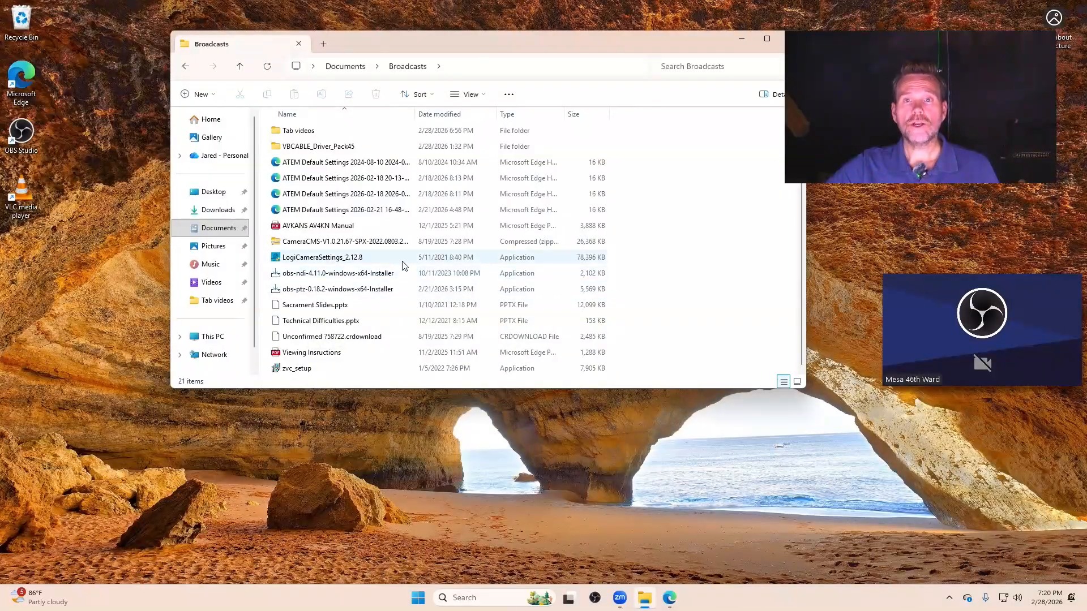
Switch to the browser, search for "obs ndi plugin" in a new tab and open the DistroAV page on the OBS forum.
click(669, 597)
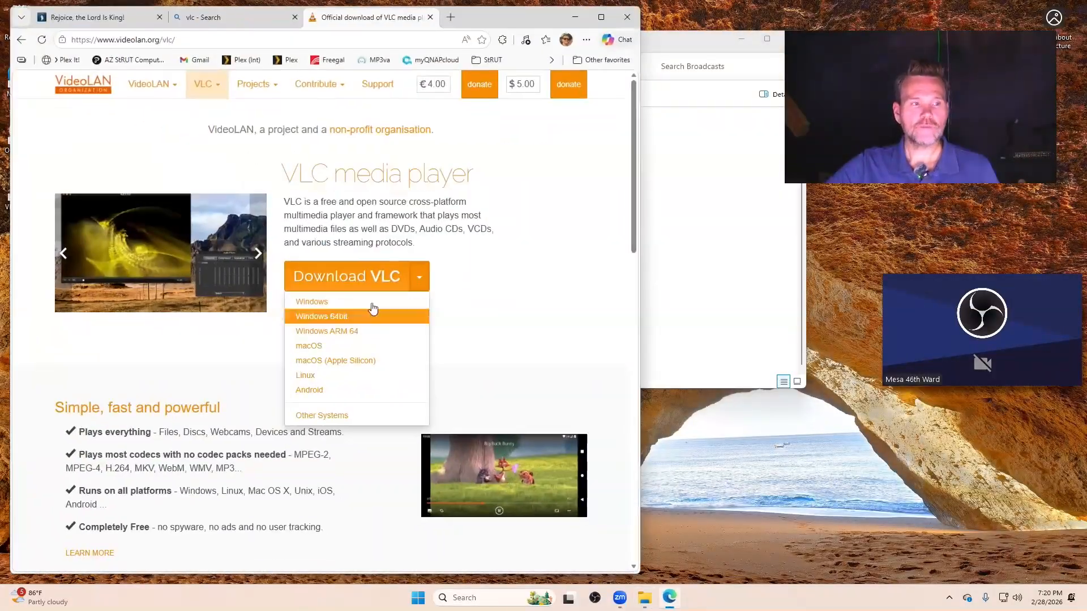
click(452, 19)
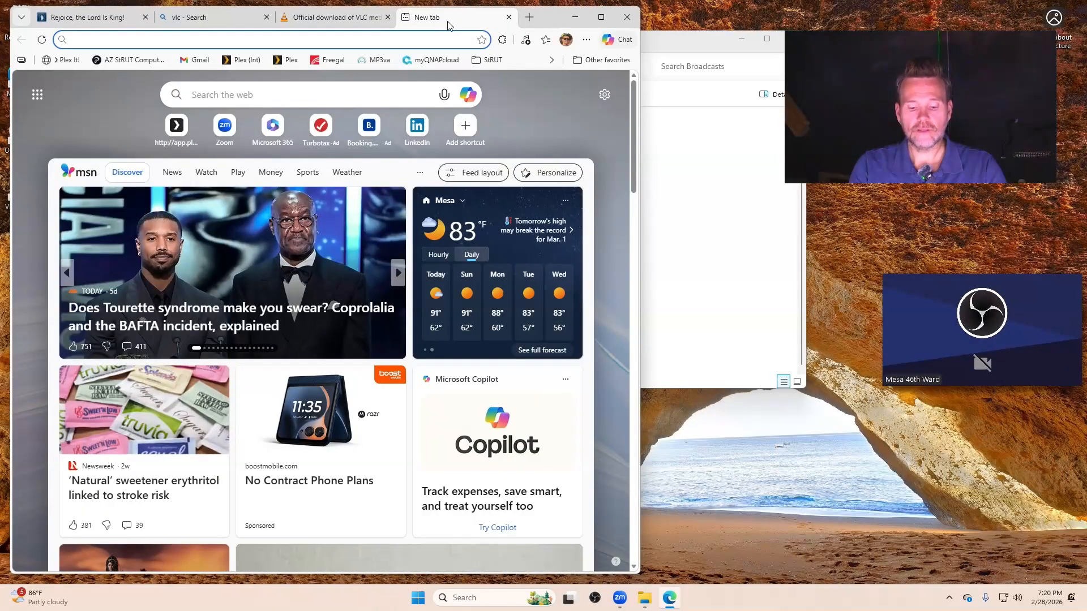
text(obs ndi plugin)
key(Return)
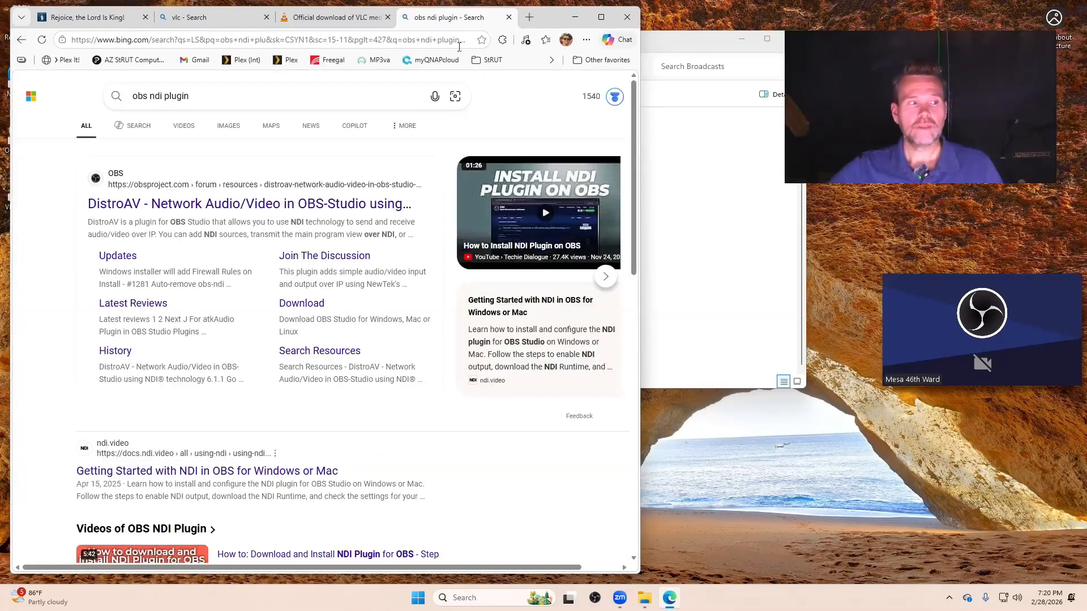
scroll(242, 272, down, 2)
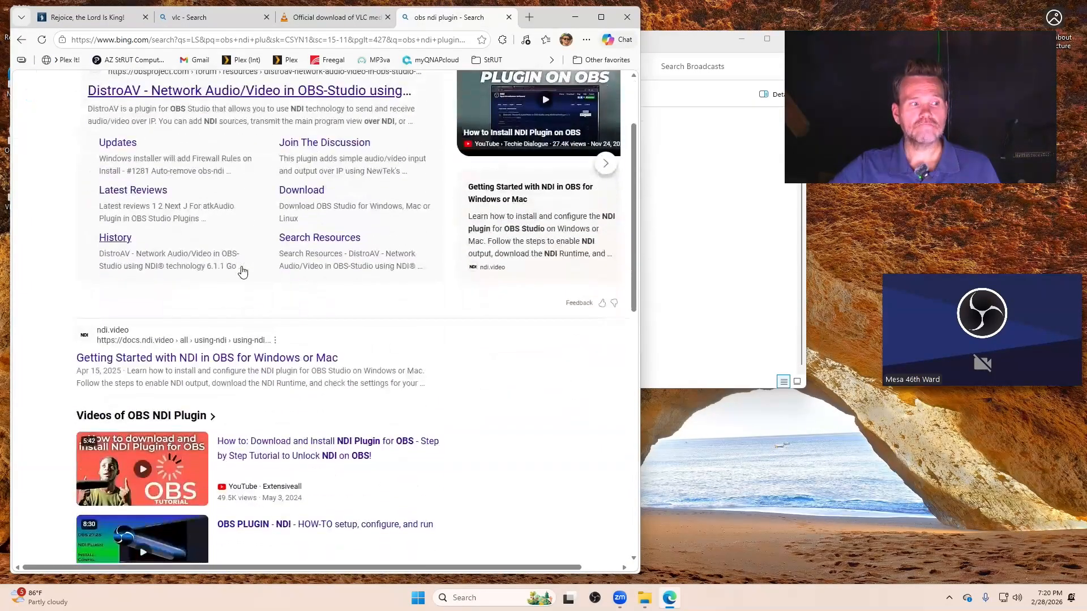
scroll(242, 272, up, 2)
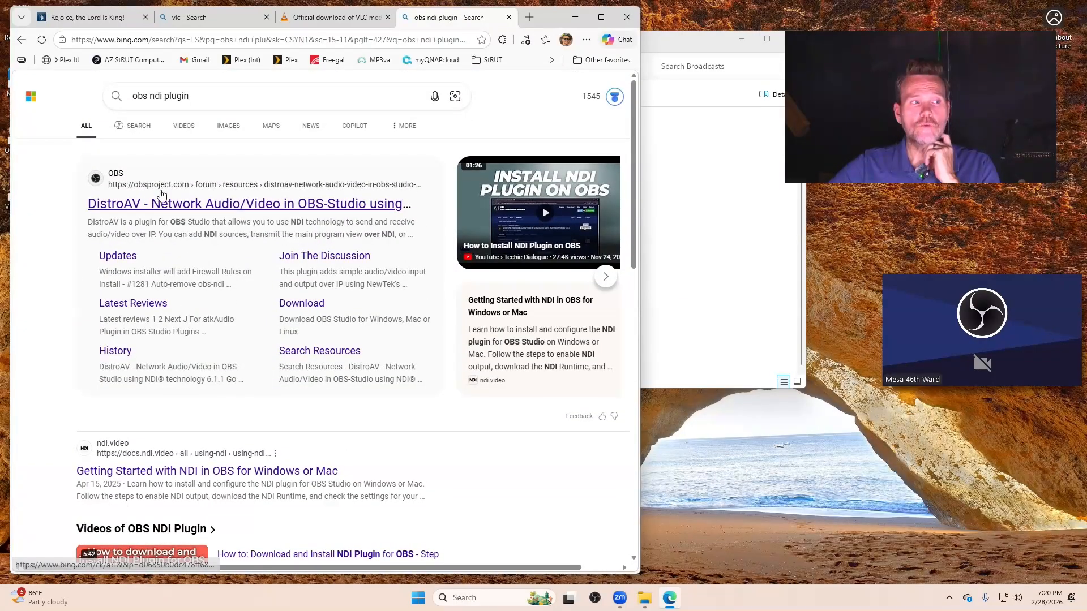
click(185, 210)
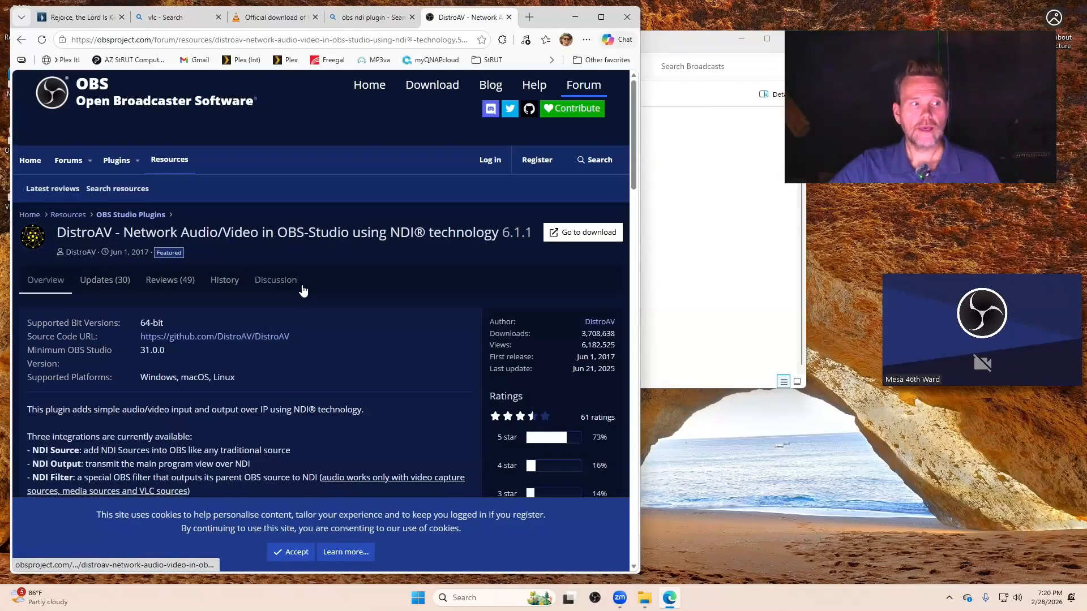
Go to the DistroAV 6.1.1 download page on GitHub and examine its release notes and downloadable assets.
scroll(288, 292, down, 1)
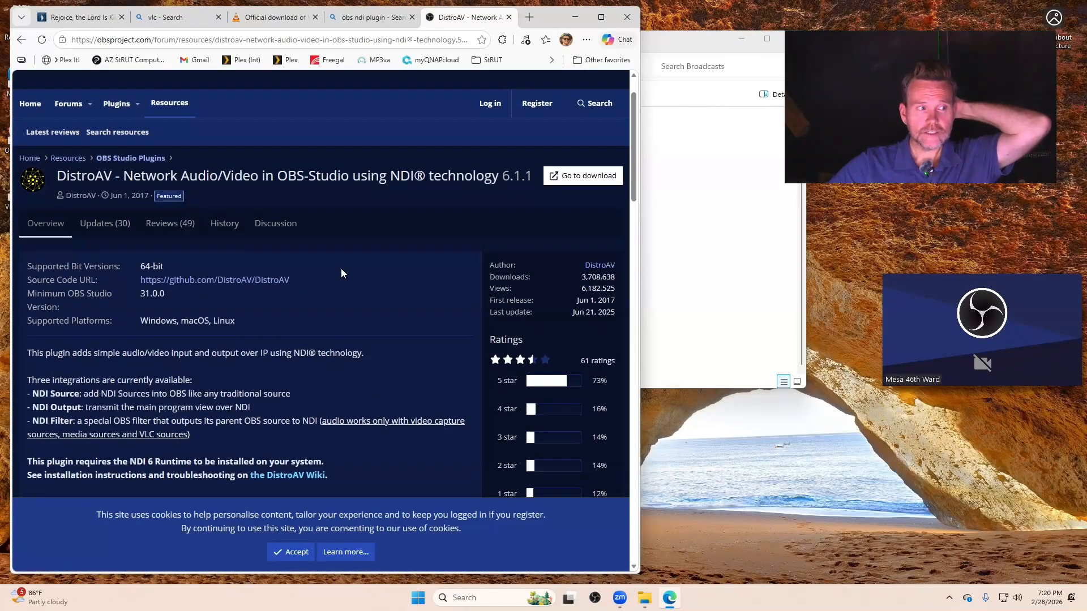
click(578, 179)
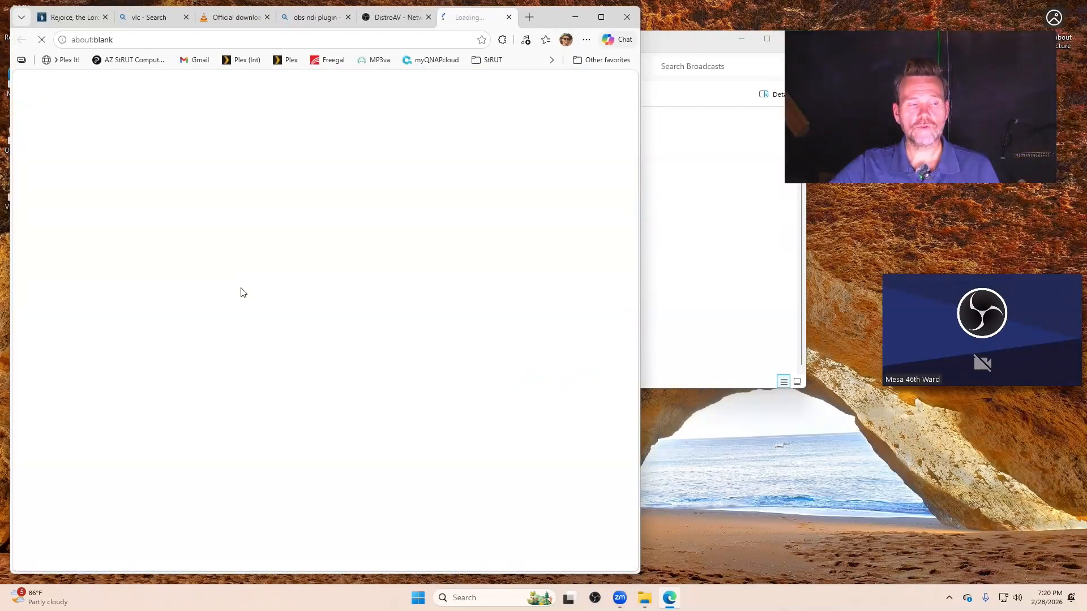
scroll(255, 311, down, 2)
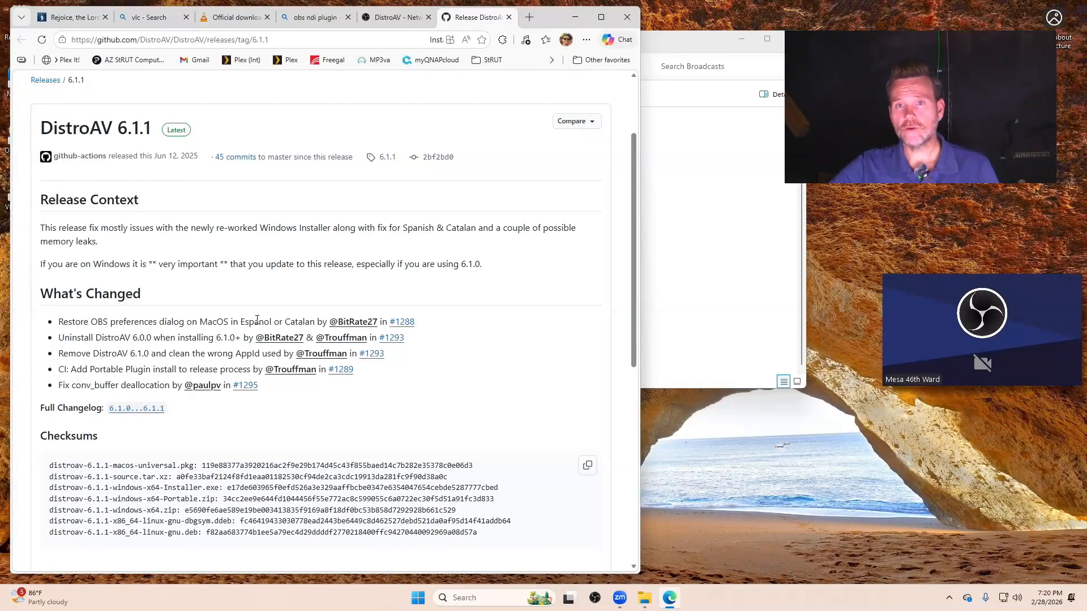
scroll(257, 320, down, 1)
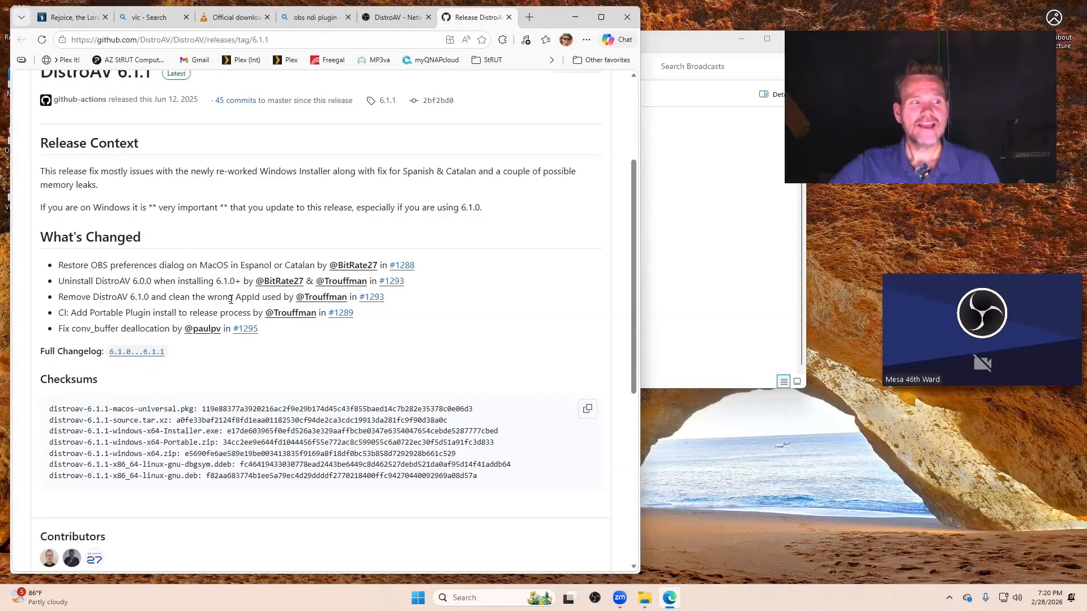
scroll(232, 297, down, 5)
scroll(234, 299, up, 6)
scroll(234, 299, down, 7)
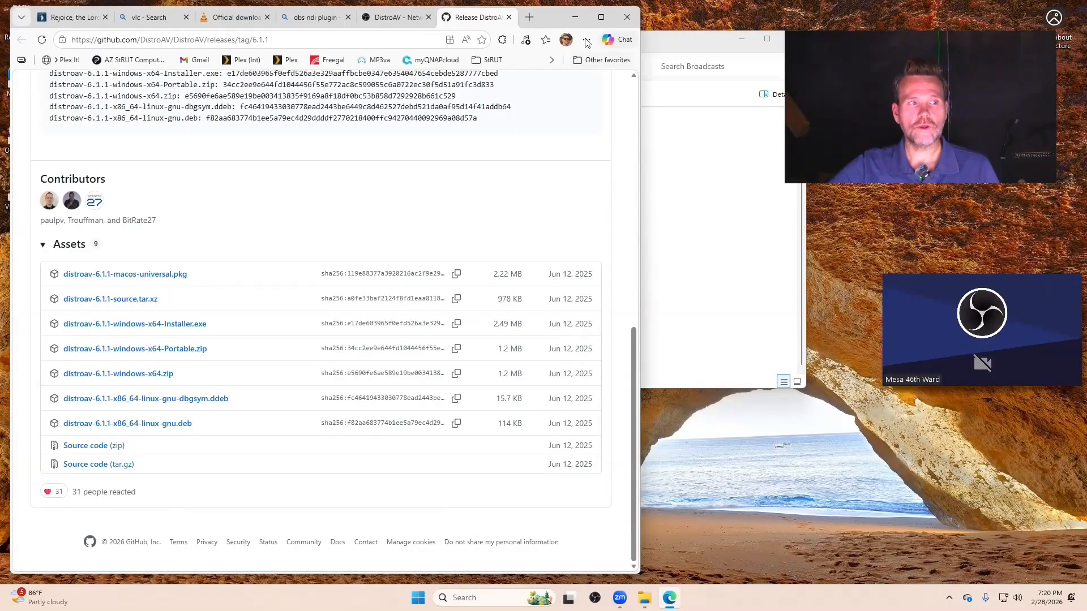
Return to the Broadcasts folder, run the obs-ndi-4.11.0 installer as administrator and install it into C:\Program Files\obs-studio.
click(577, 21)
right_click(317, 275)
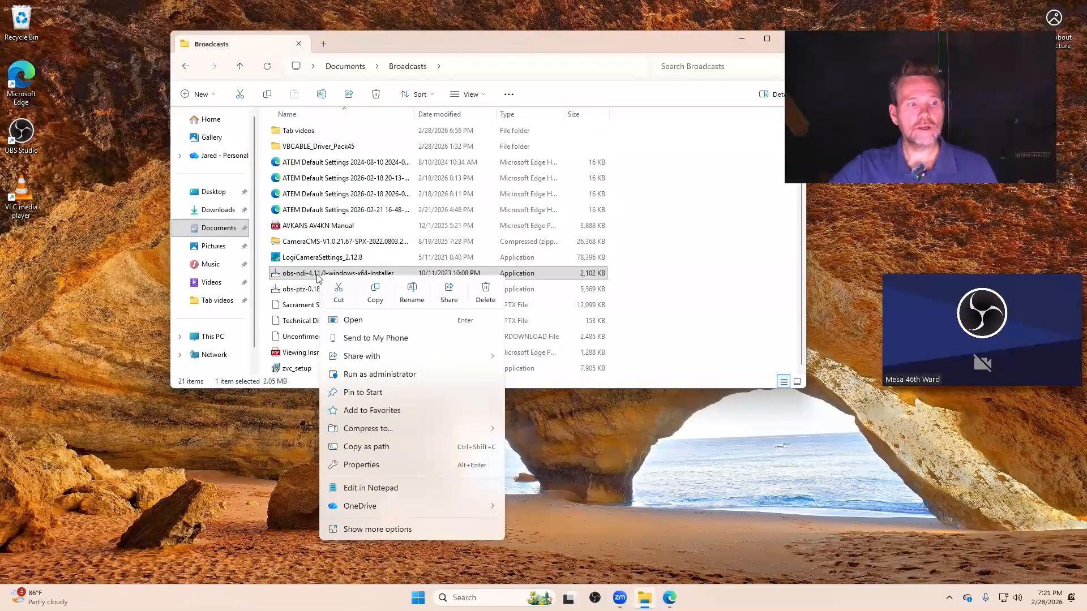
click(380, 375)
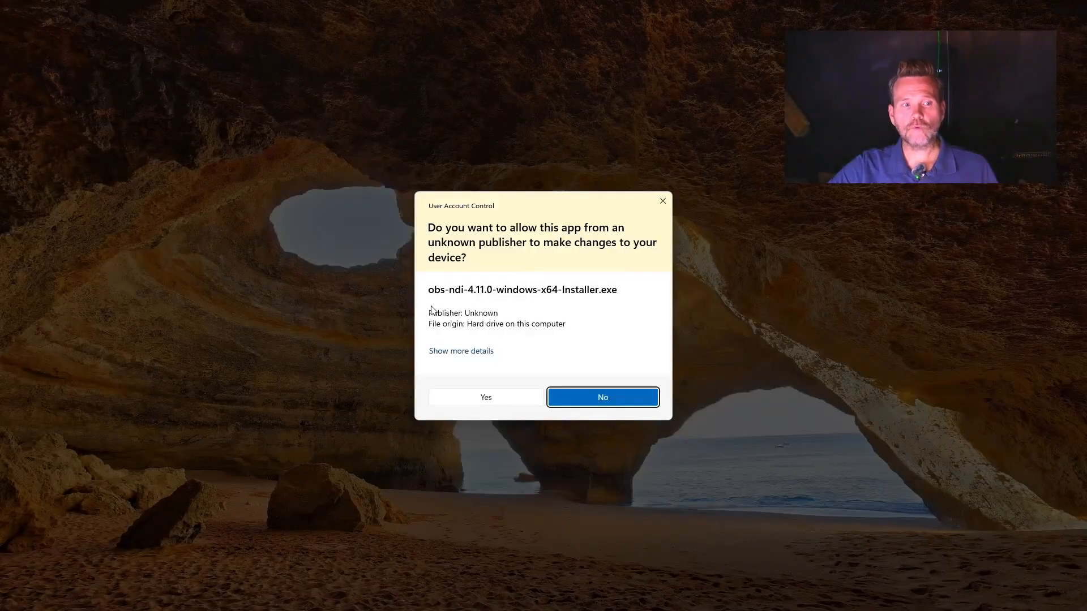
click(512, 394)
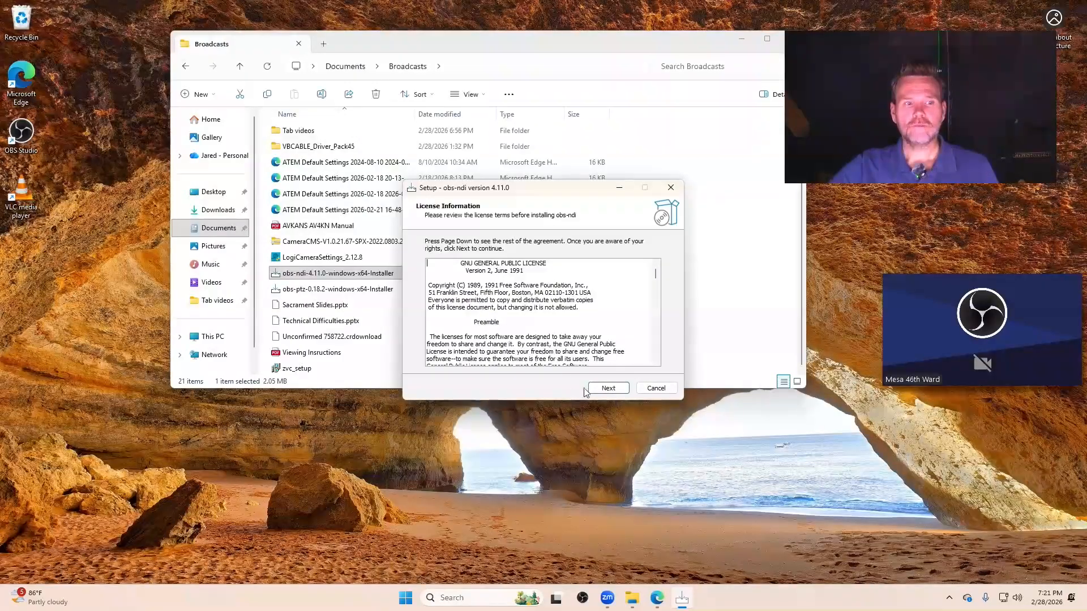
click(602, 392)
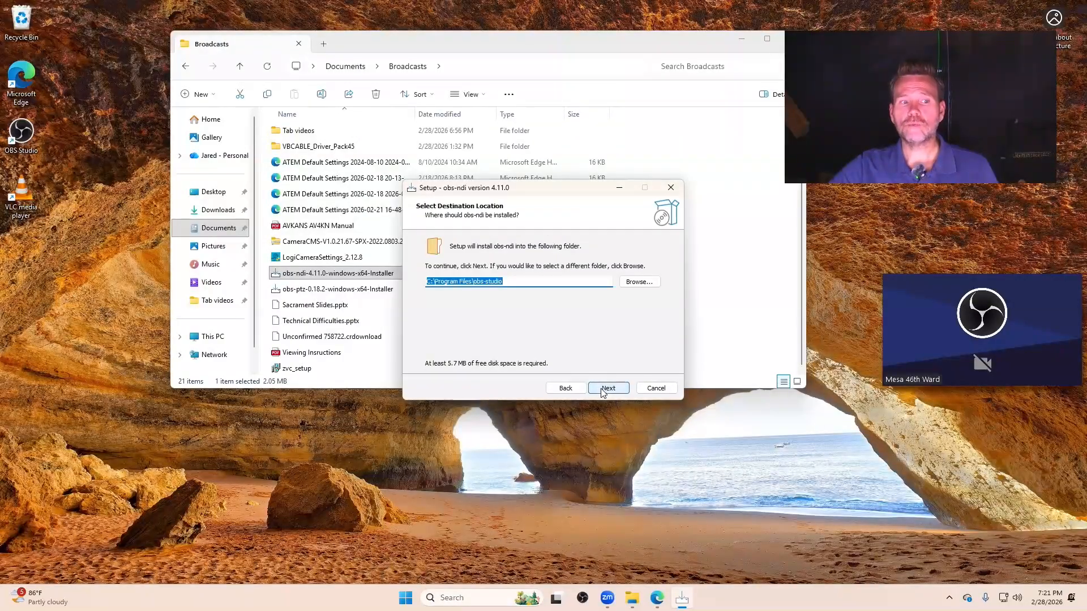
click(603, 393)
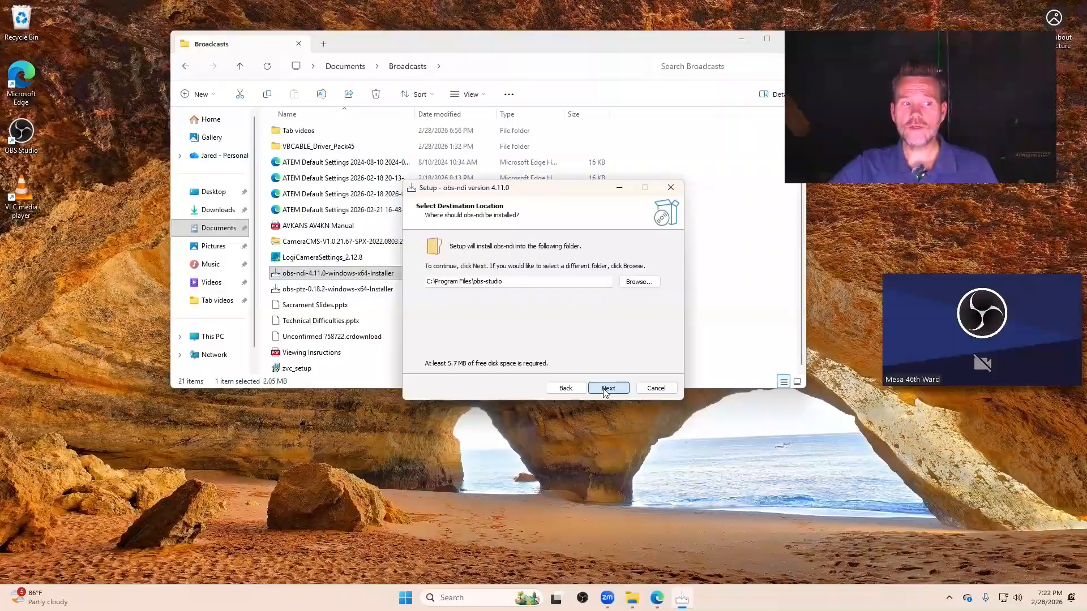
click(606, 392)
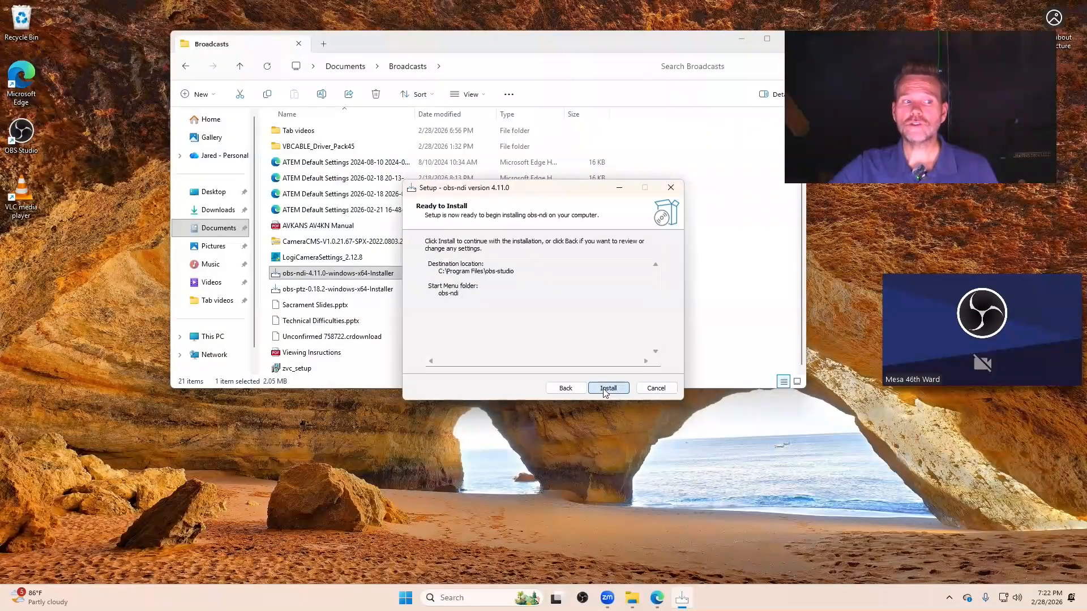
click(604, 390)
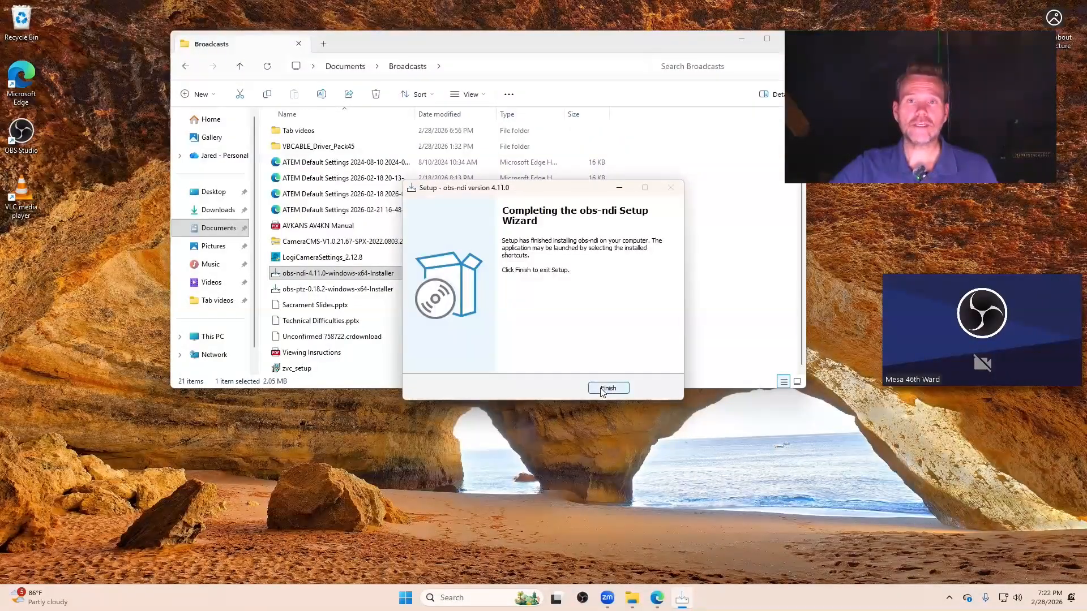
click(604, 389)
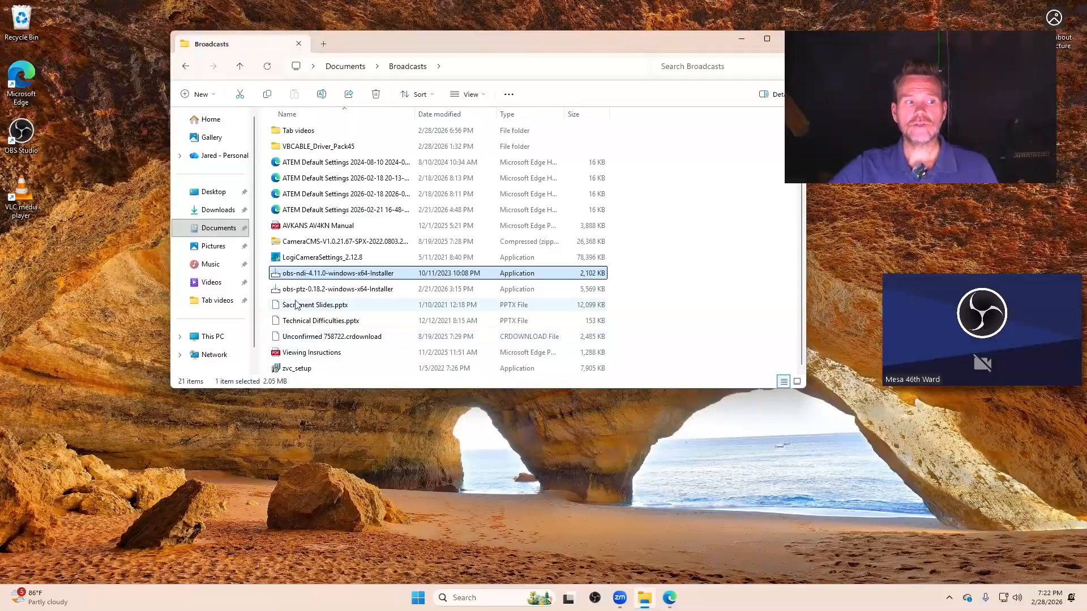
Run the obs-ptz-0.18.2 installer as administrator and install PTZ Controls into C:\ProgramData\obs-studio\plugins\obs-ptz.
mouse_move(363, 294)
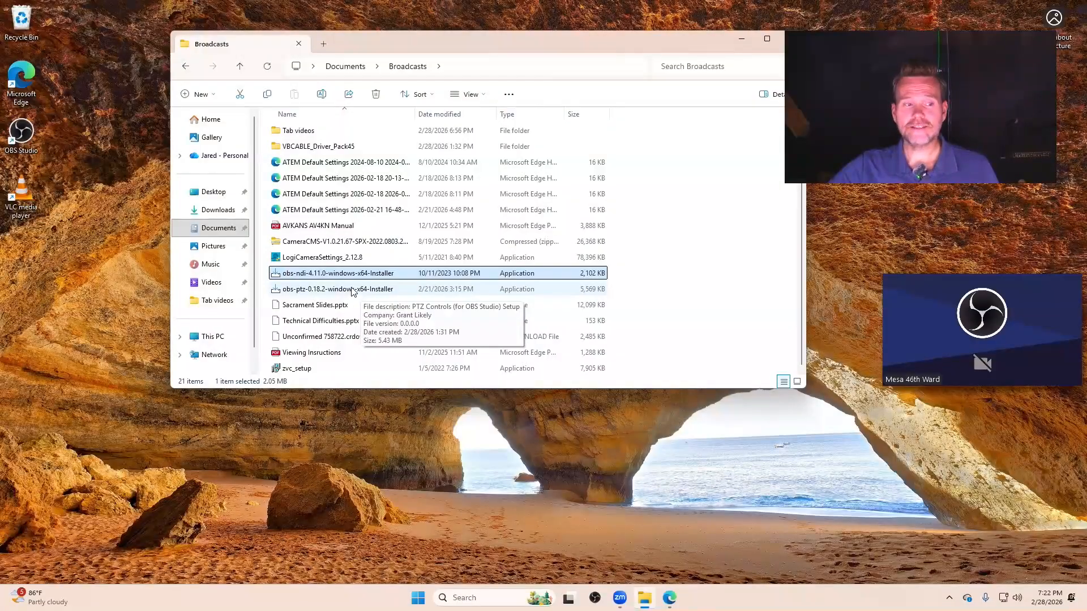
right_click(352, 290)
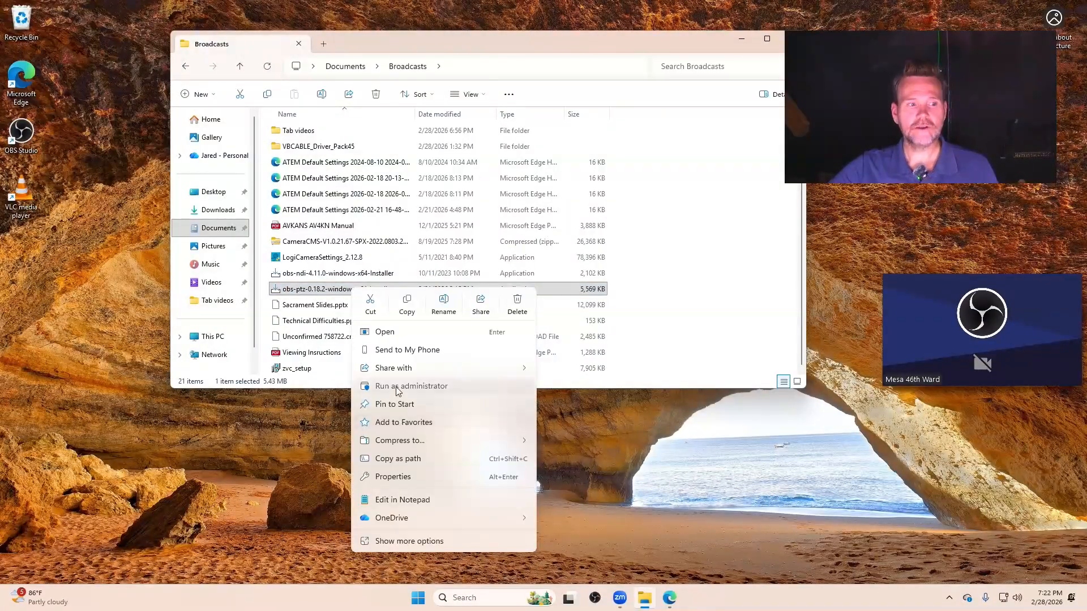
click(422, 386)
click(492, 403)
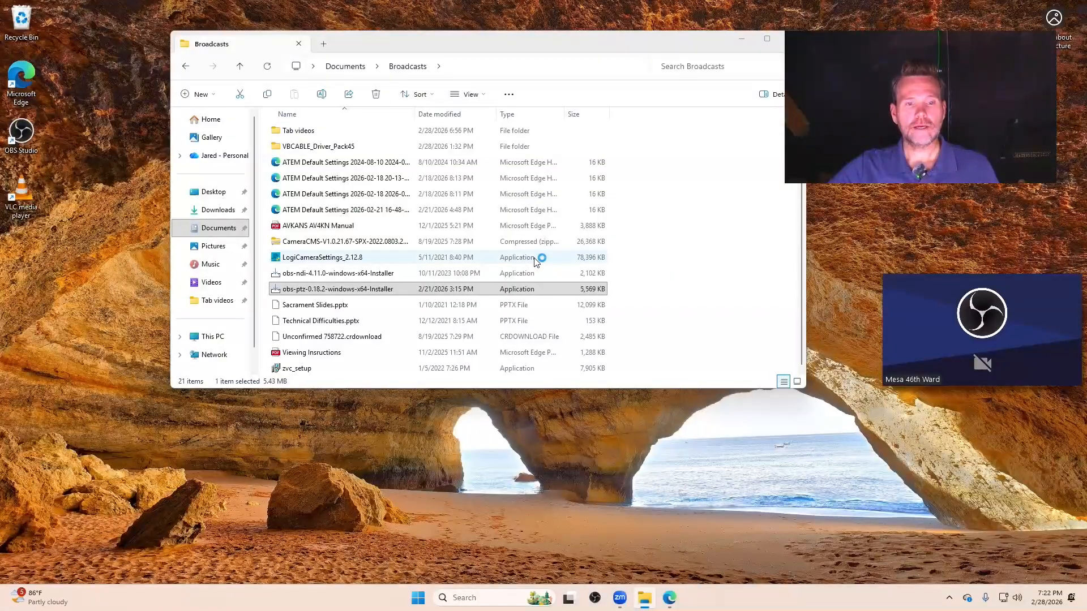
click(611, 389)
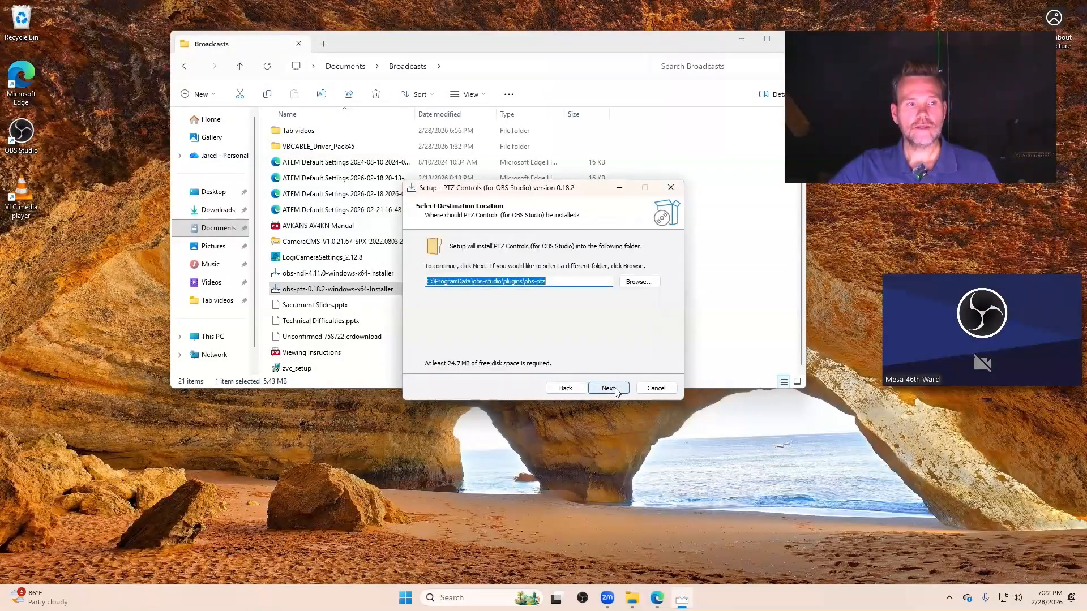
click(615, 390)
click(615, 390)
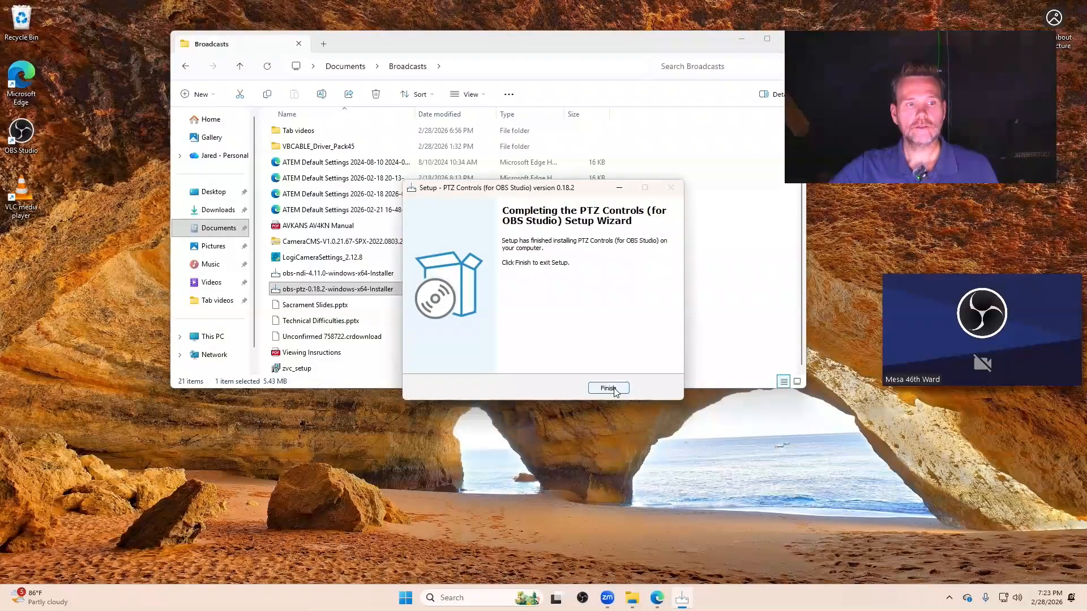
click(609, 388)
Switch to the browser, search for "ndi tools" in a new tab and open the NDI Tools page on ndi.video.
key(alt+Tab)
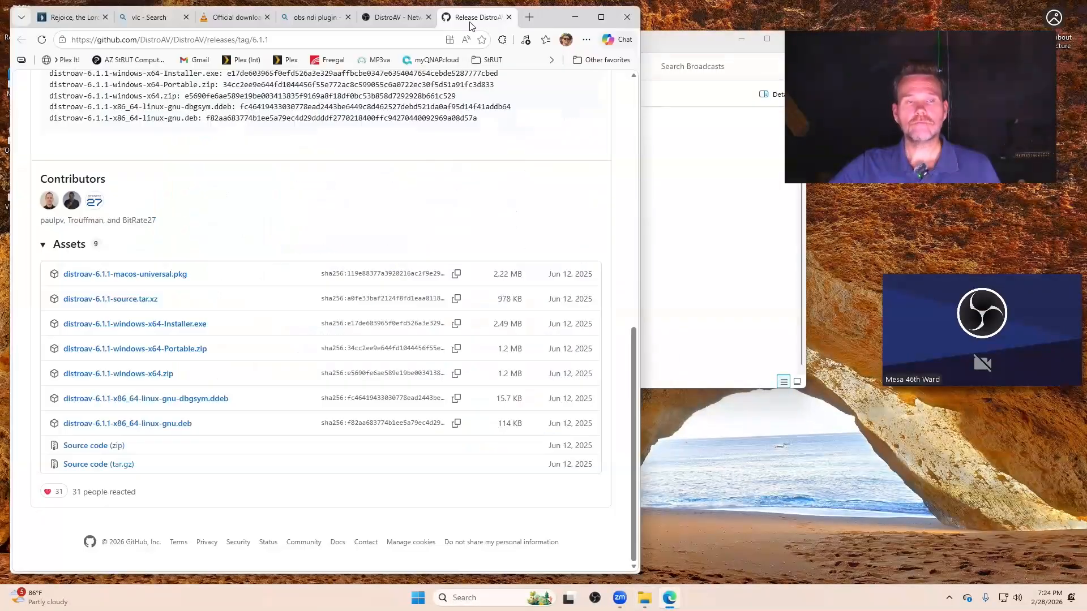
click(527, 23)
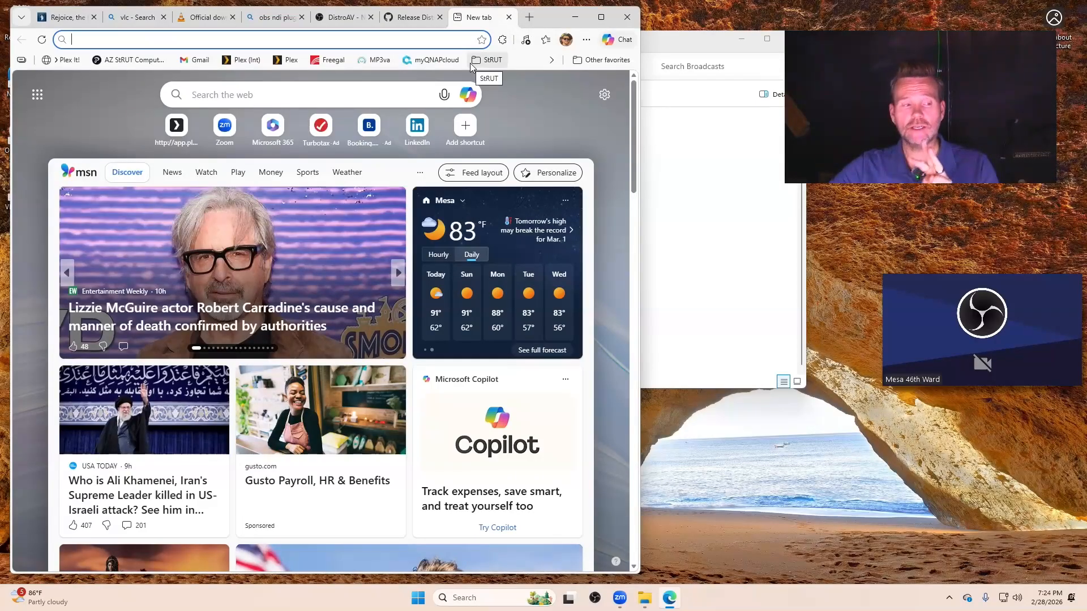
click(354, 35)
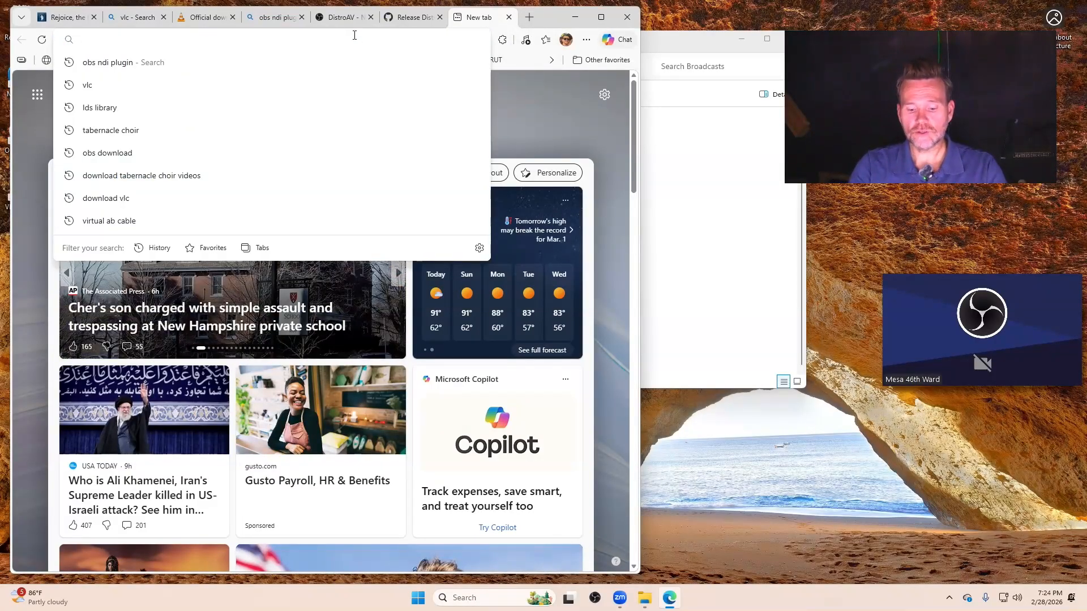
text(ndi)
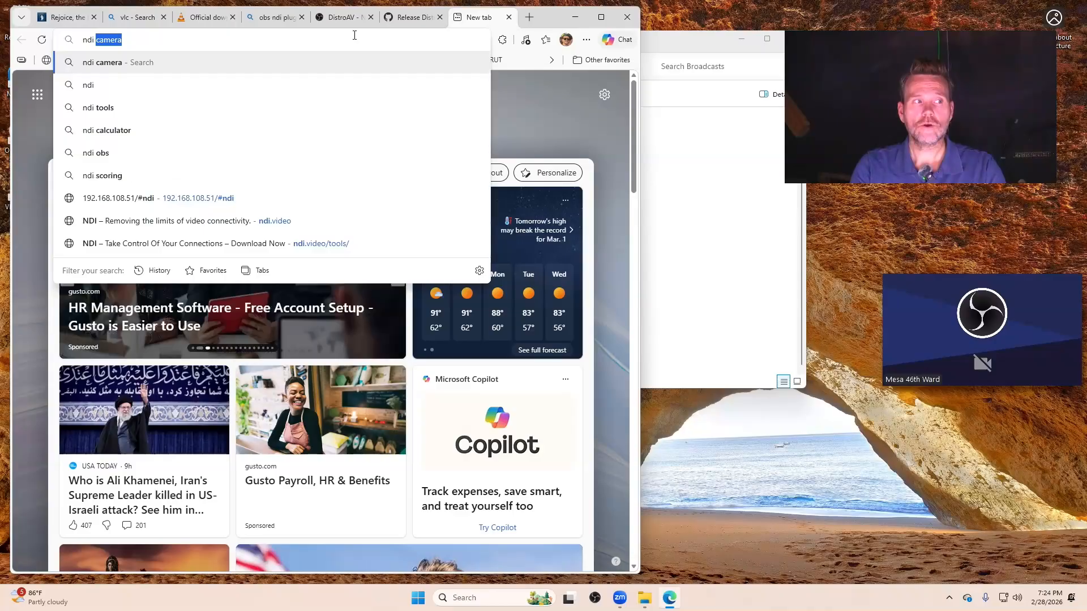
key(Down)
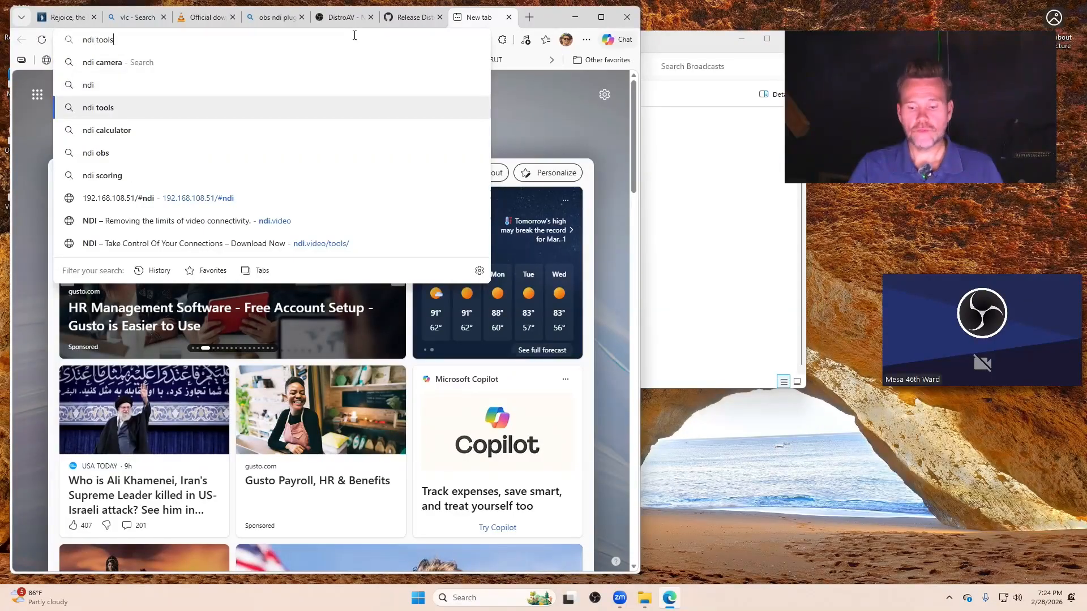
key(Return)
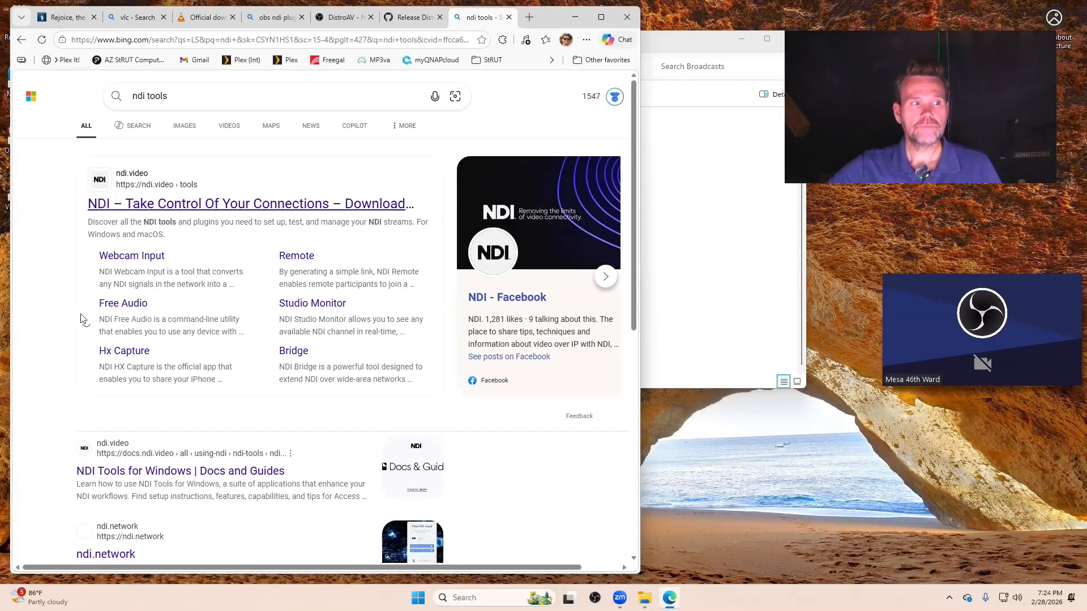
click(186, 206)
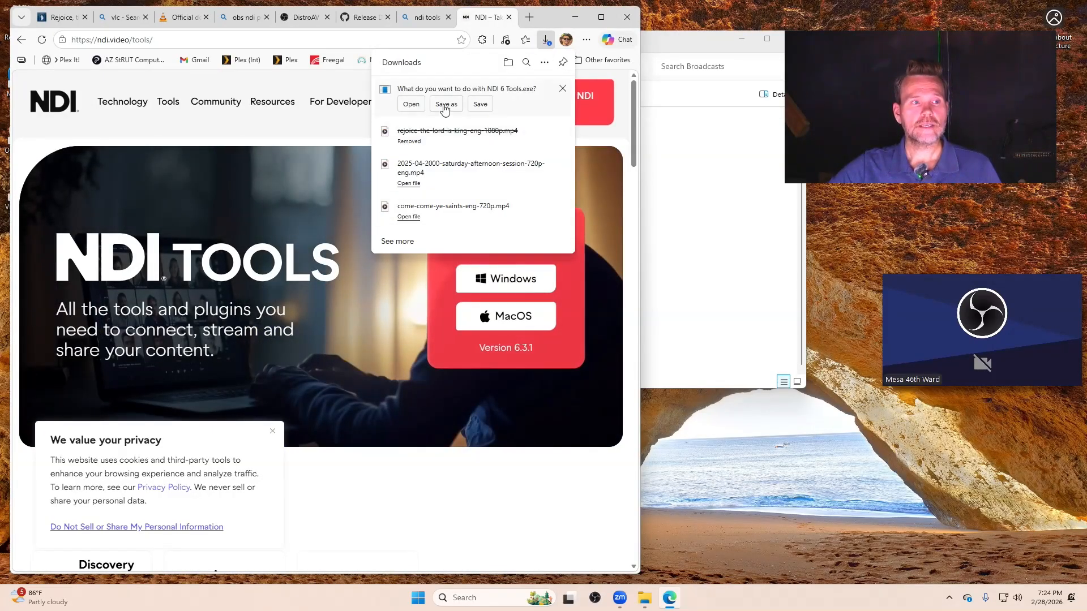
Save the Windows installer NDI 6 Tools.exe to the Downloads folder.
click(445, 105)
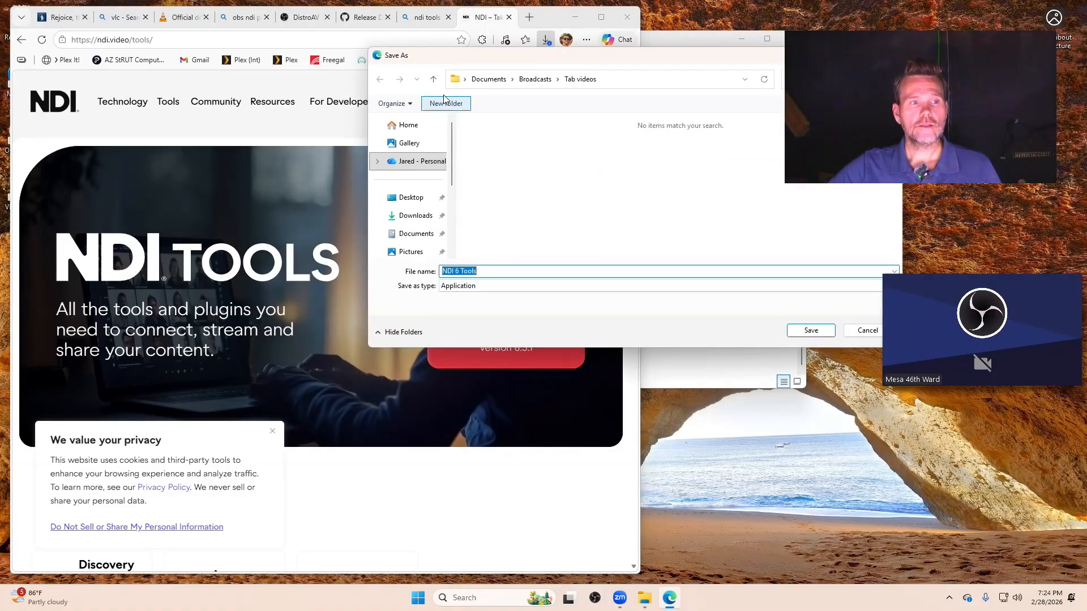
click(410, 215)
click(809, 331)
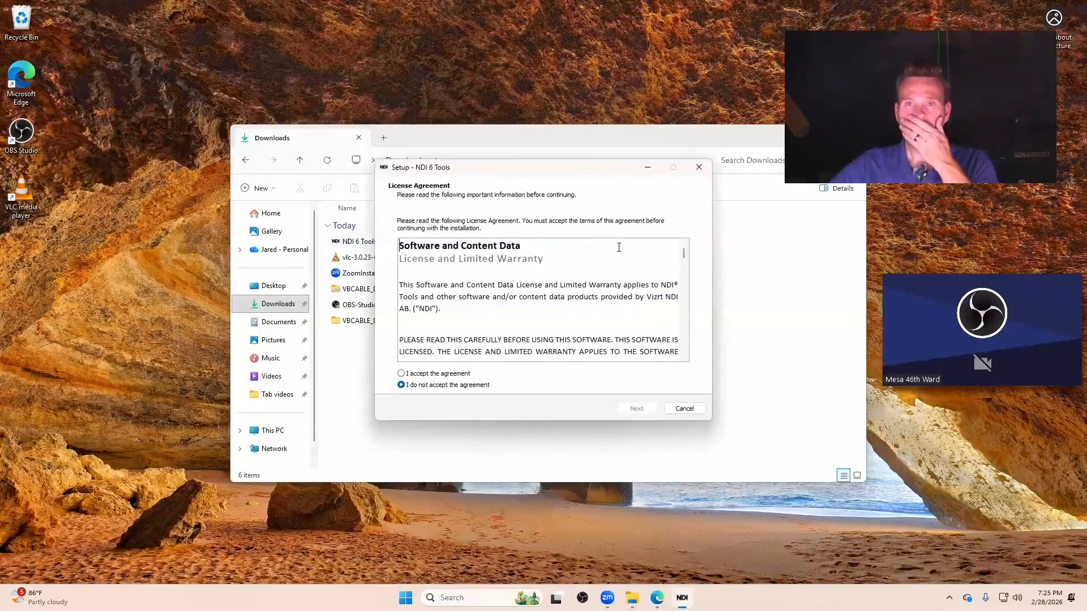
Install NDI 6 Tools, accepting the license agreement and confirming the Privacy Policy, and close the Downloads folder.
click(465, 376)
click(630, 410)
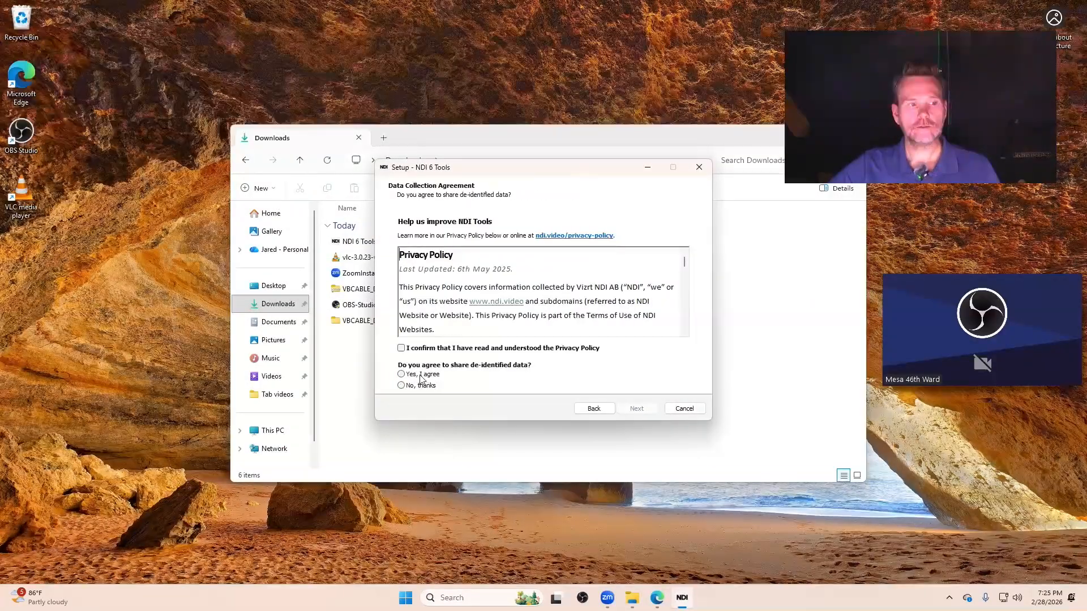
click(426, 351)
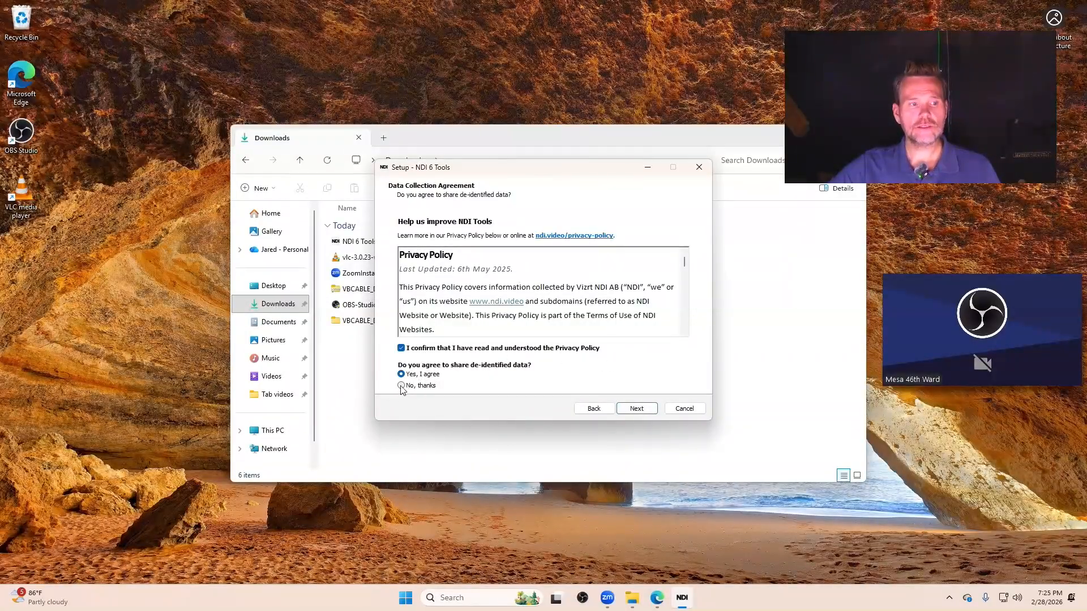
click(635, 409)
click(635, 409)
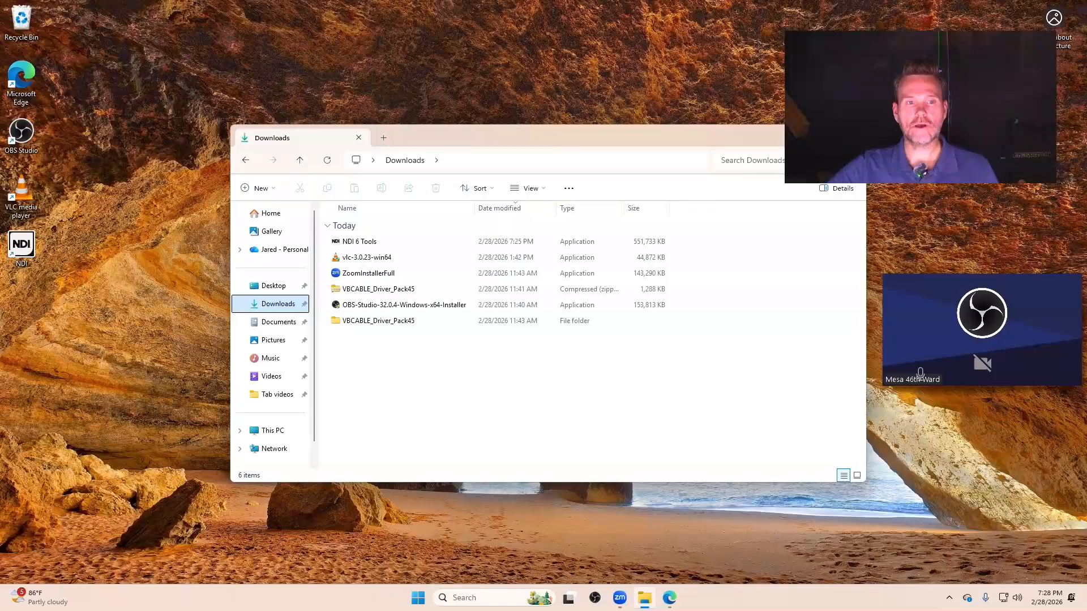
click(800, 136)
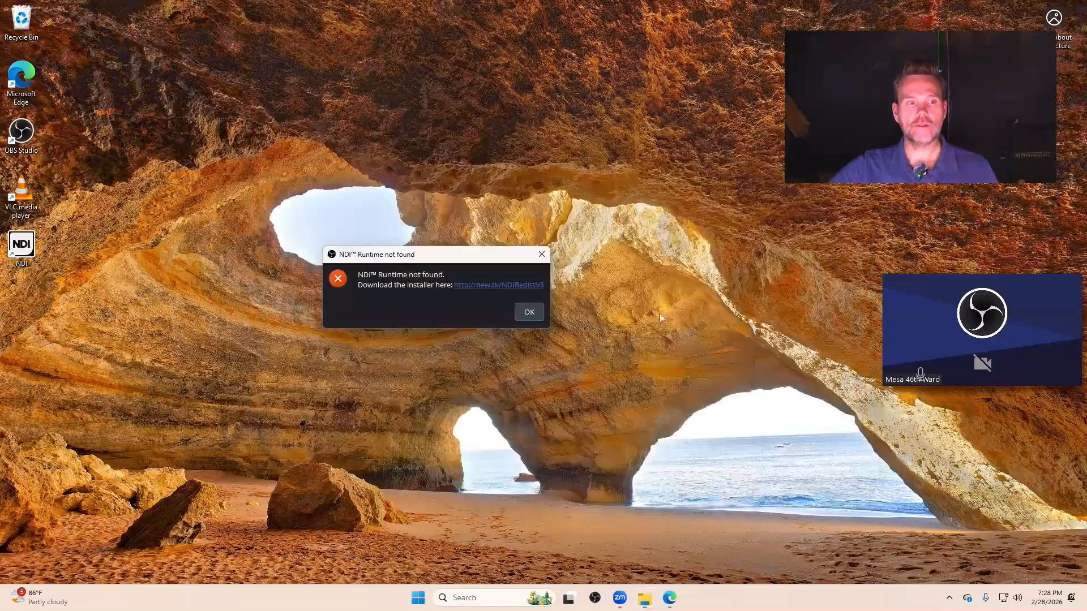
Dismiss the NDI Runtime error, switch to OBS Studio and start the virtual camera to feed the Zoom video.
click(542, 254)
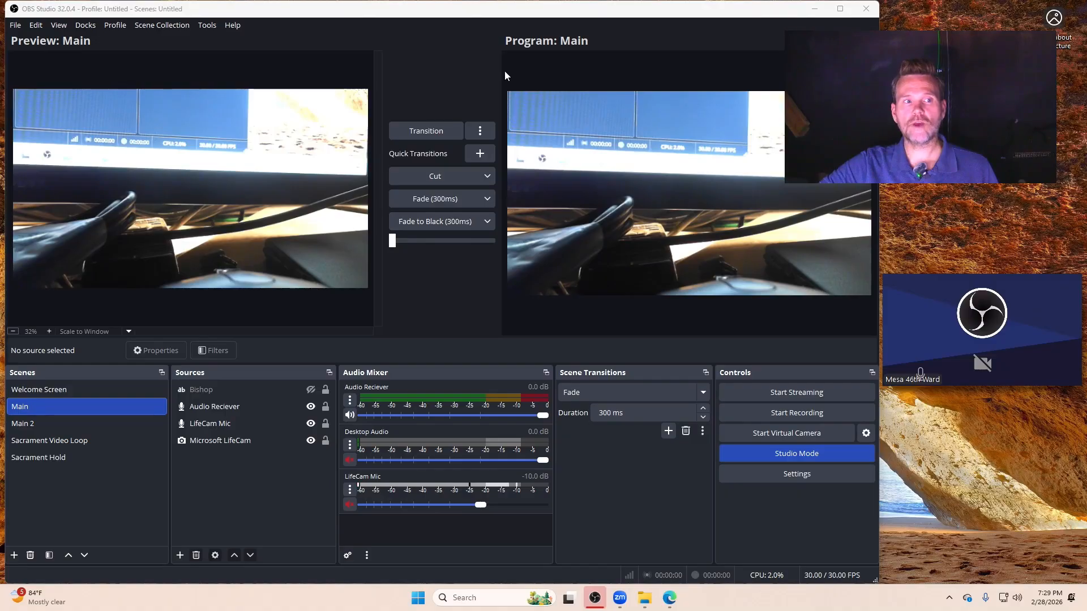
mouse_move(1000, 317)
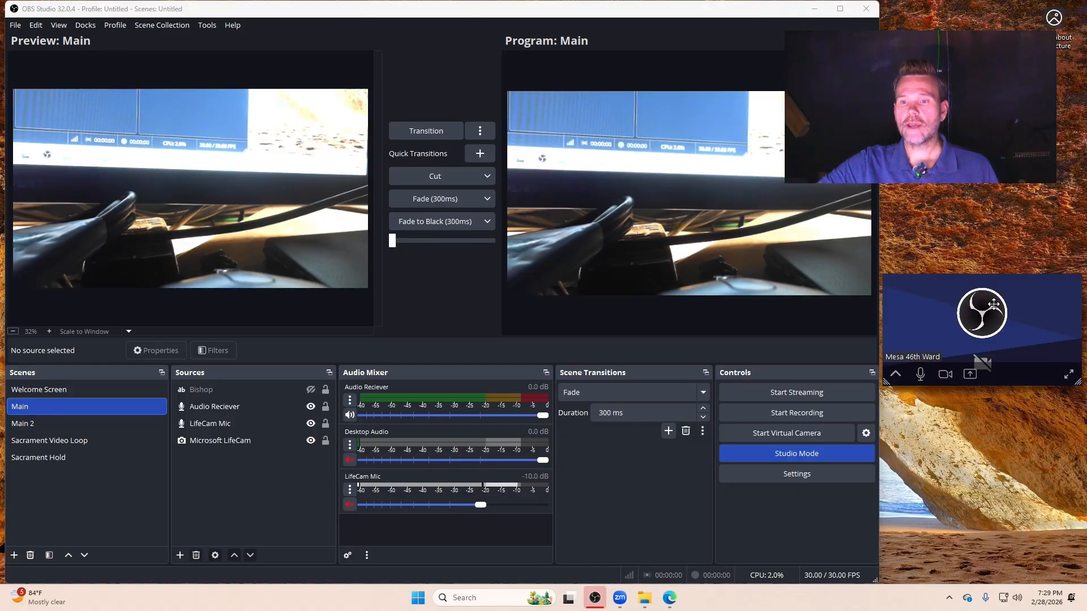
mouse_move(991, 302)
mouse_down()
mouse_move(1008, 323)
mouse_move(991, 299)
mouse_move(987, 314)
mouse_up()
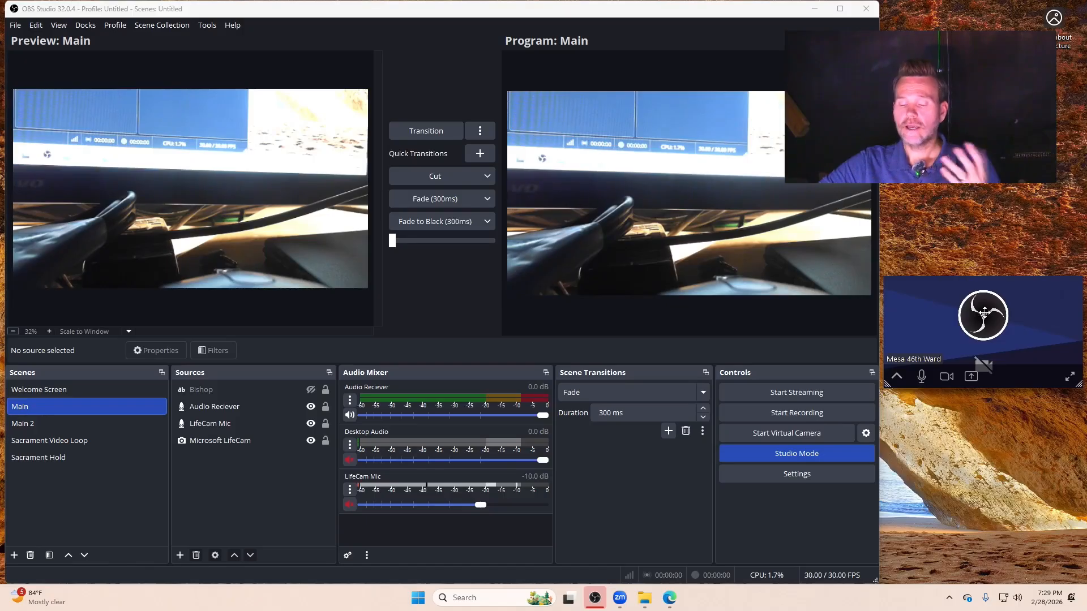
click(772, 432)
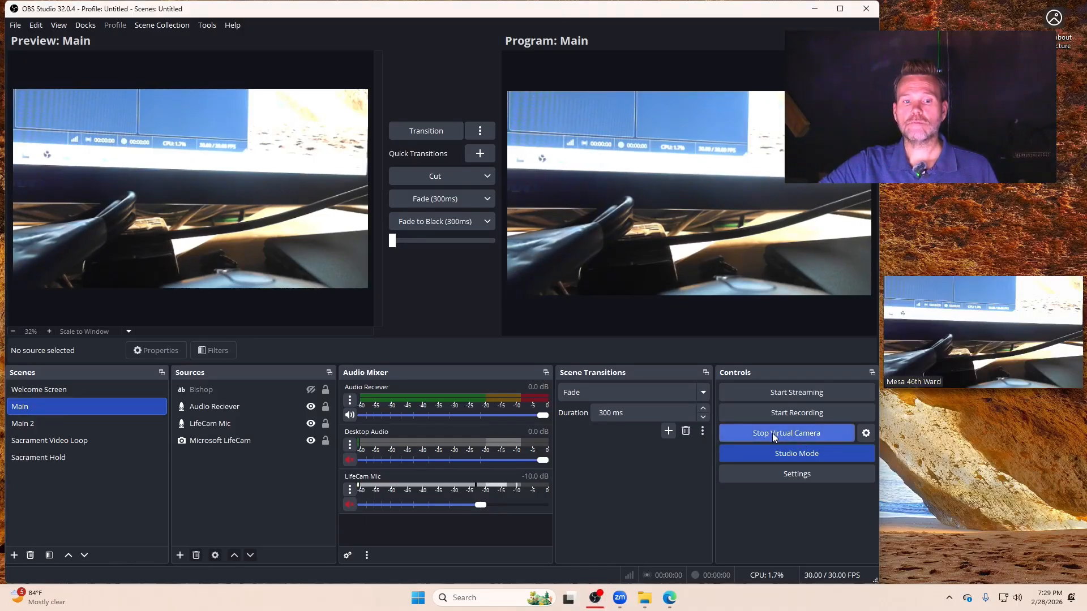
mouse_move(962, 382)
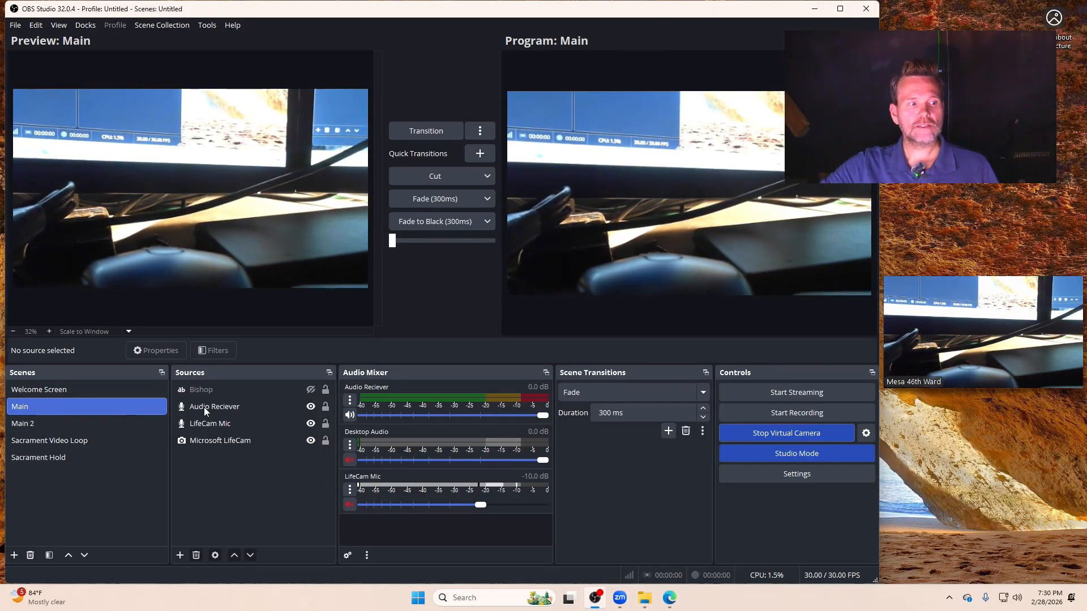
Add a visible NDI Source named "Chapel PTZ" to the Main scene and accept its default bandwidth, sync and colour settings.
click(181, 554)
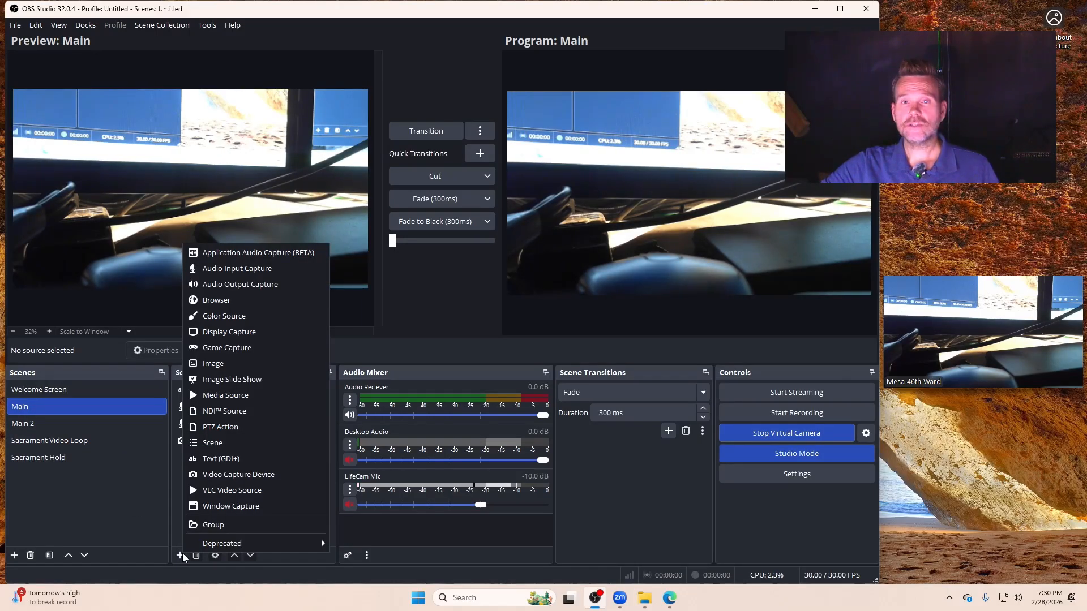
click(240, 413)
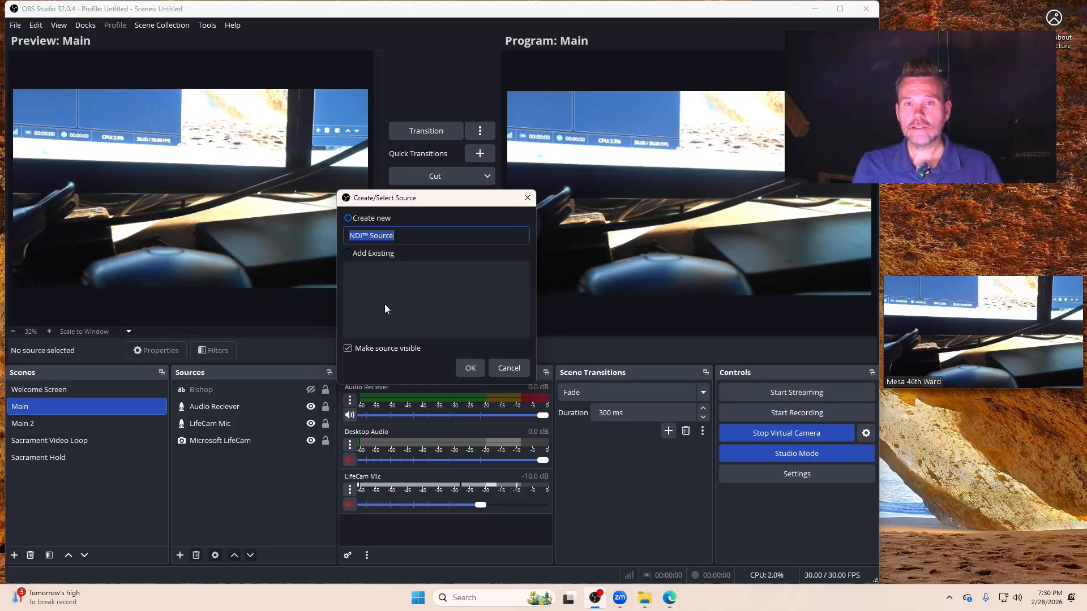
text(Cha)
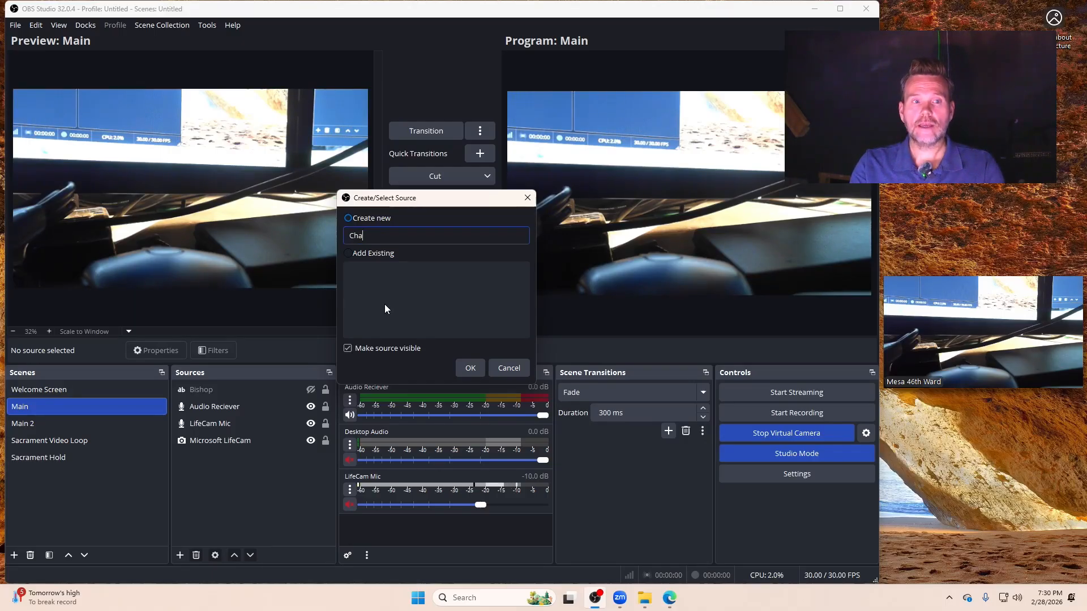
text(pel PTZ)
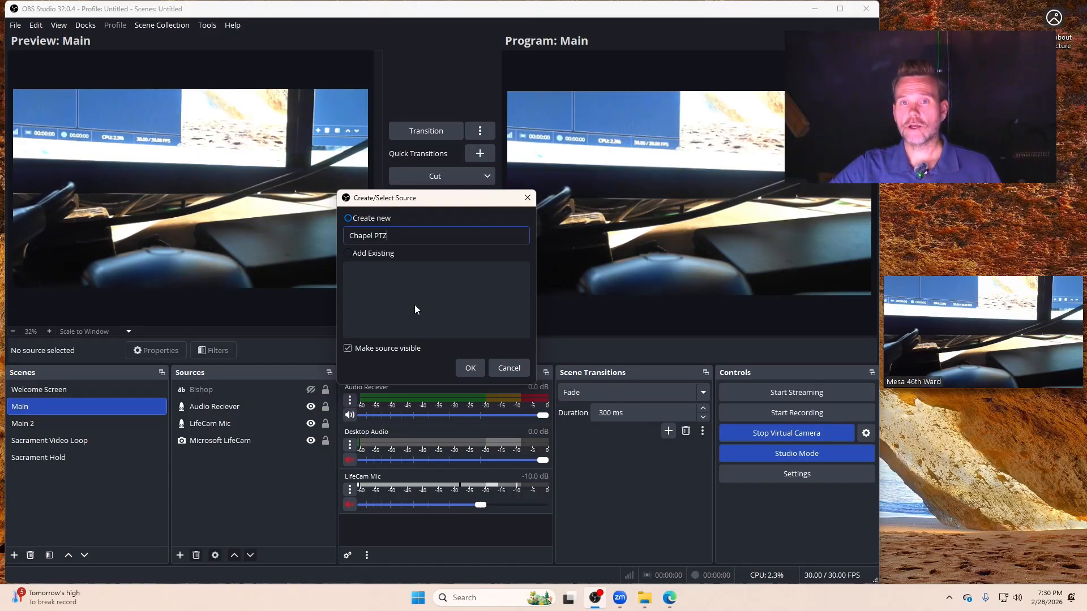
click(471, 369)
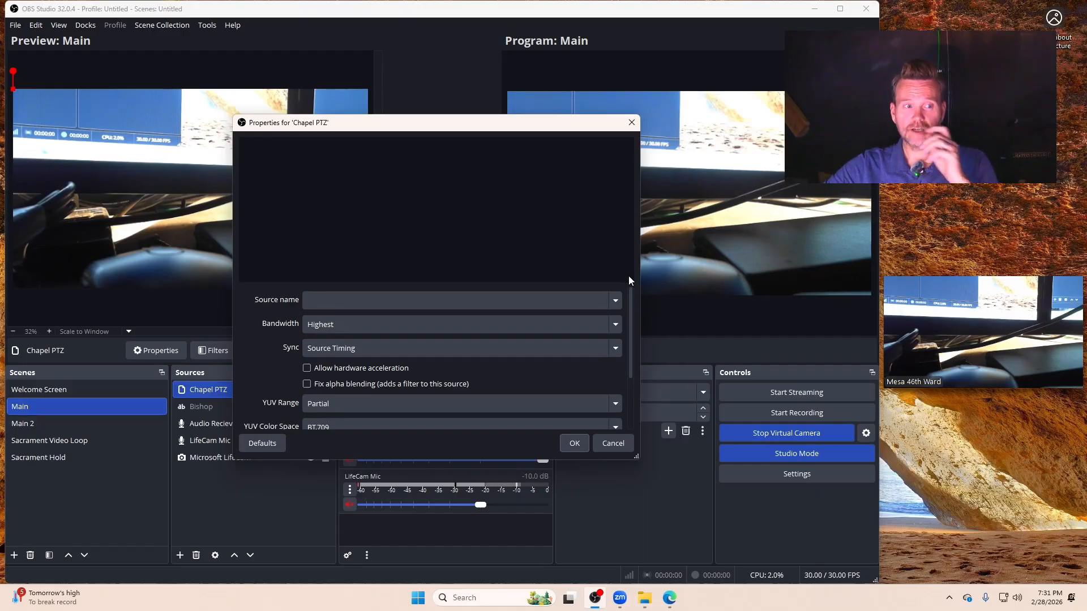
click(616, 303)
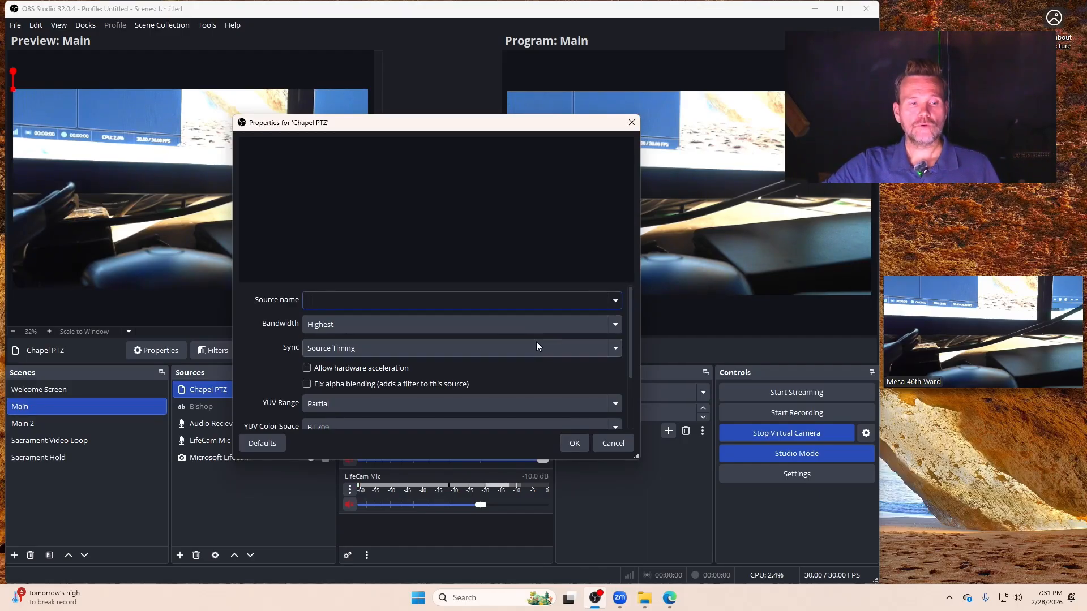
scroll(568, 389, down, 1)
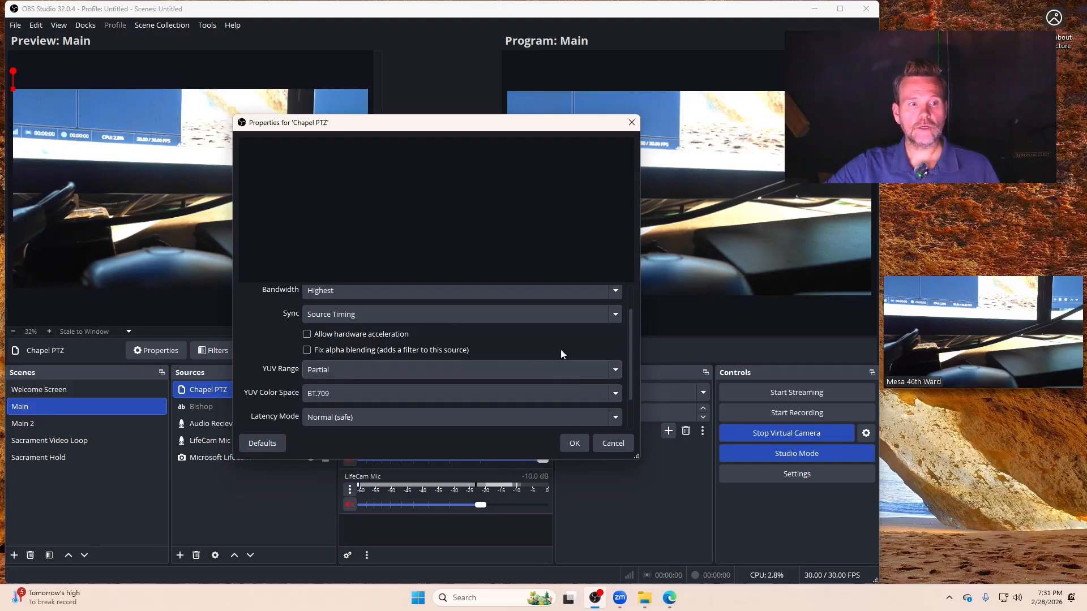
scroll(583, 348, up, 1)
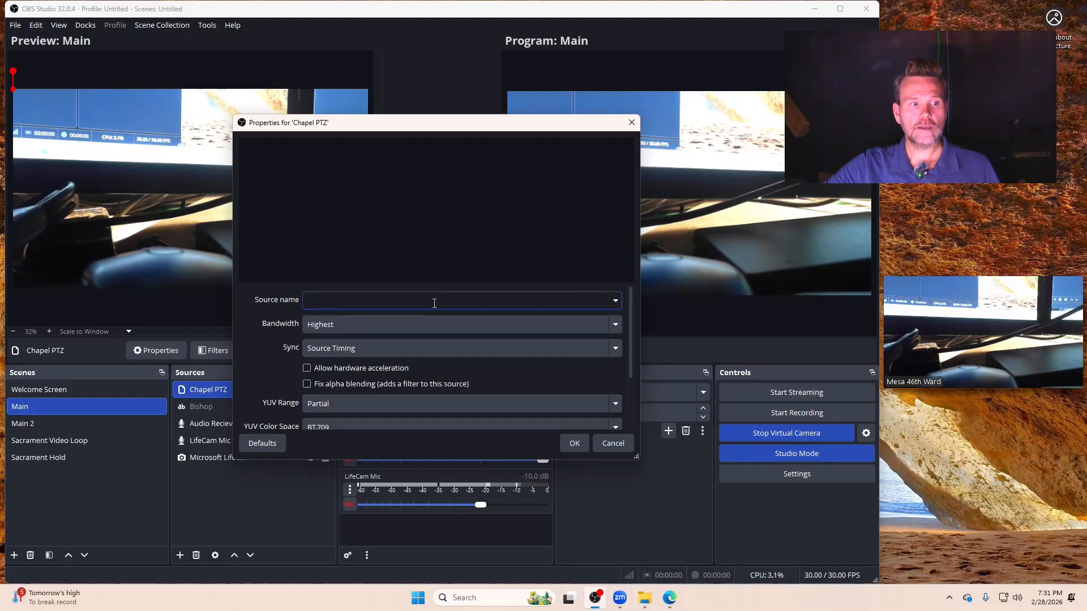
click(574, 445)
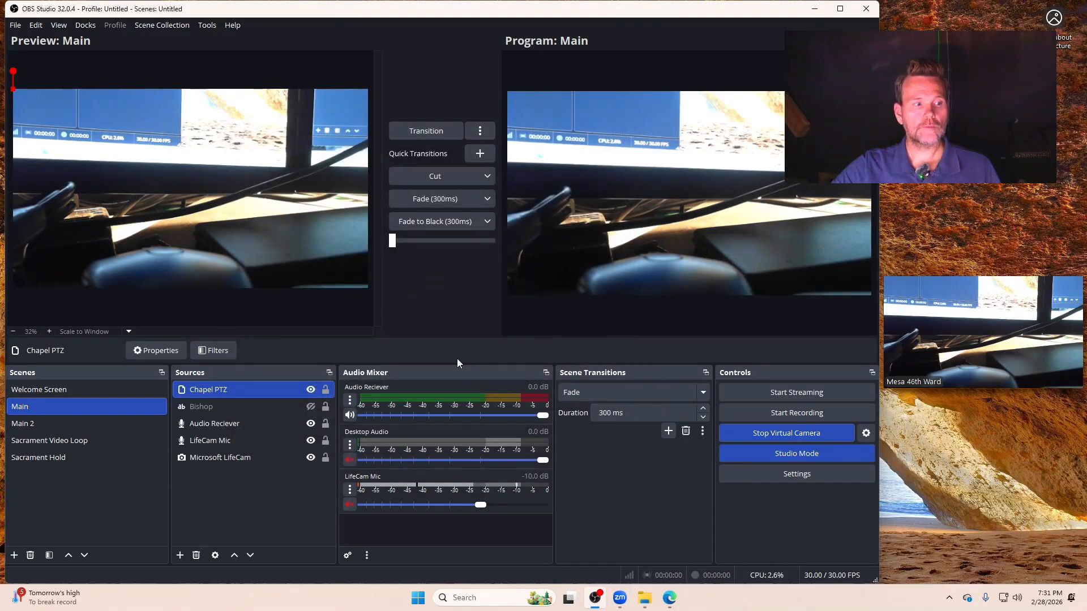
Reopen the Chapel PTZ source properties and check the list of available NDI source names.
double_click(232, 392)
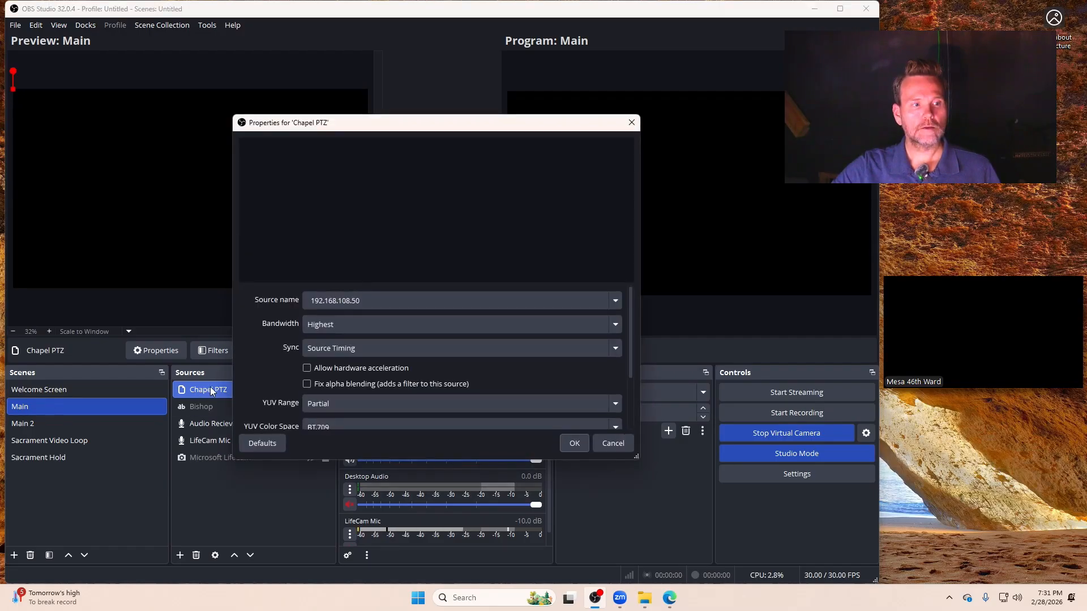
click(616, 304)
click(617, 303)
click(587, 440)
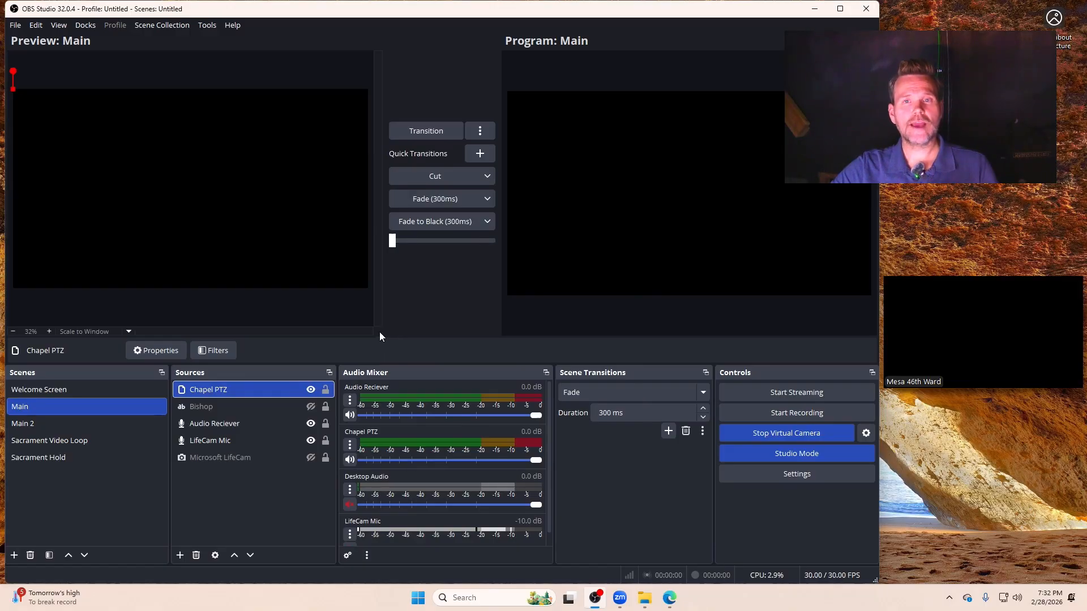
Set the Chapel PTZ source name to UHD CAMERA (NDI HX2, 192.168.100.88) and make the Microsoft LifeCam source visible.
double_click(214, 390)
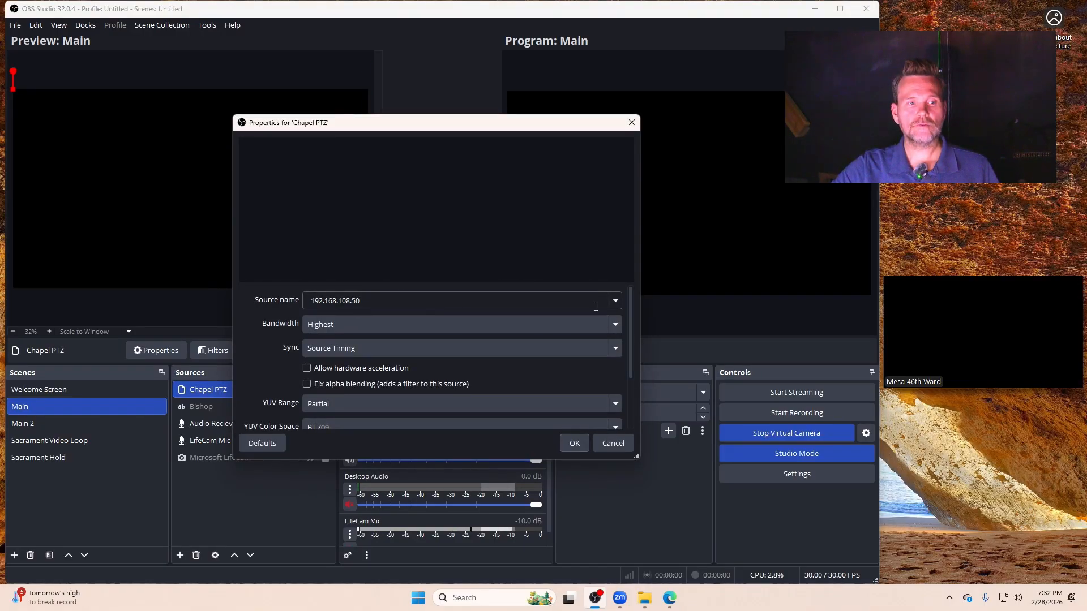
click(615, 304)
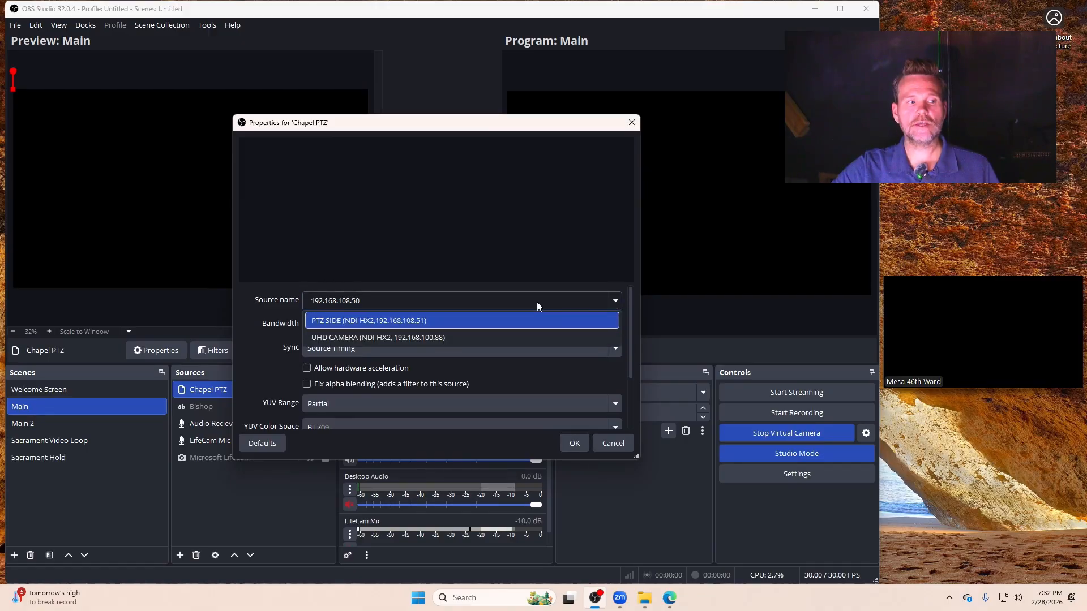
click(428, 338)
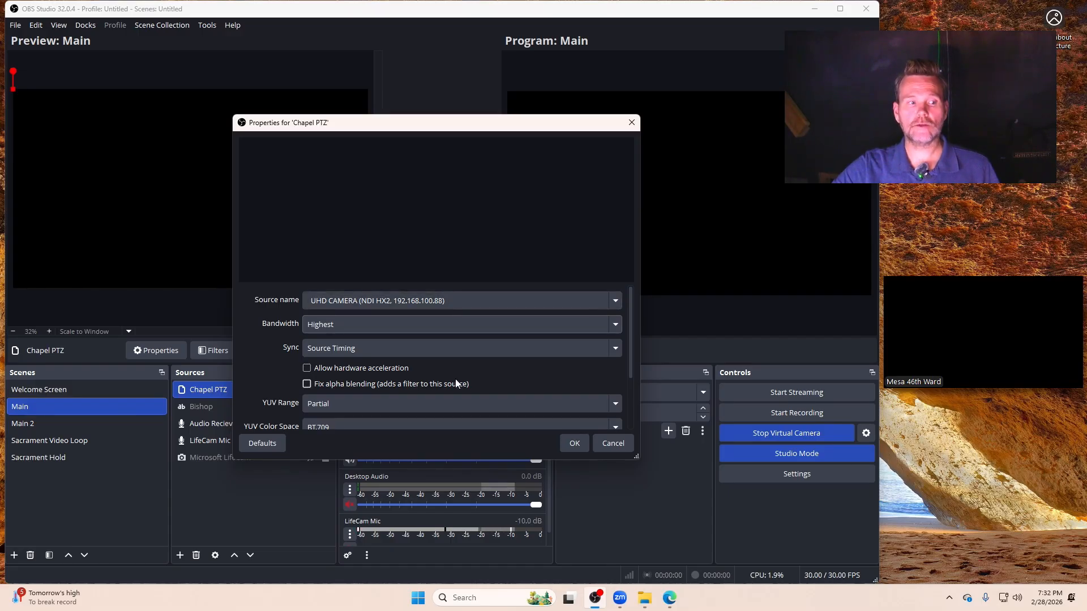
drag(627, 321, 629, 376)
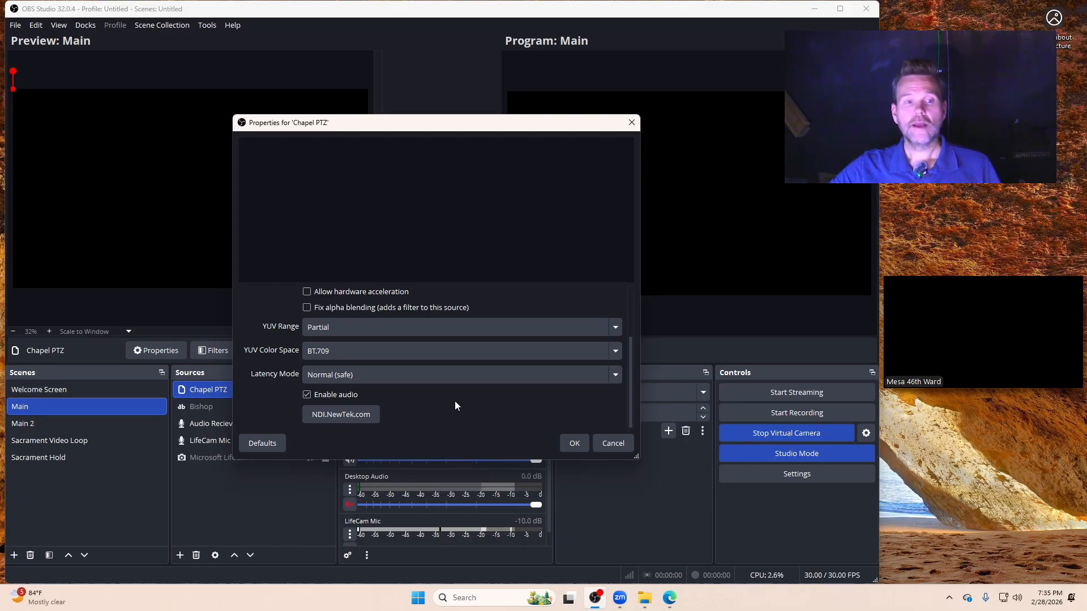
click(570, 443)
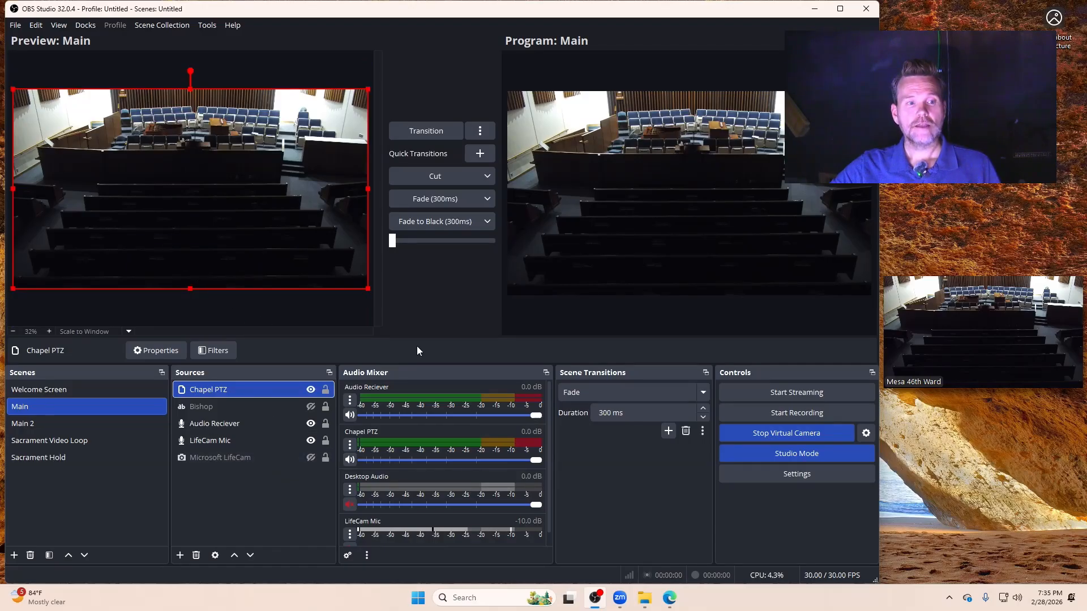
click(310, 458)
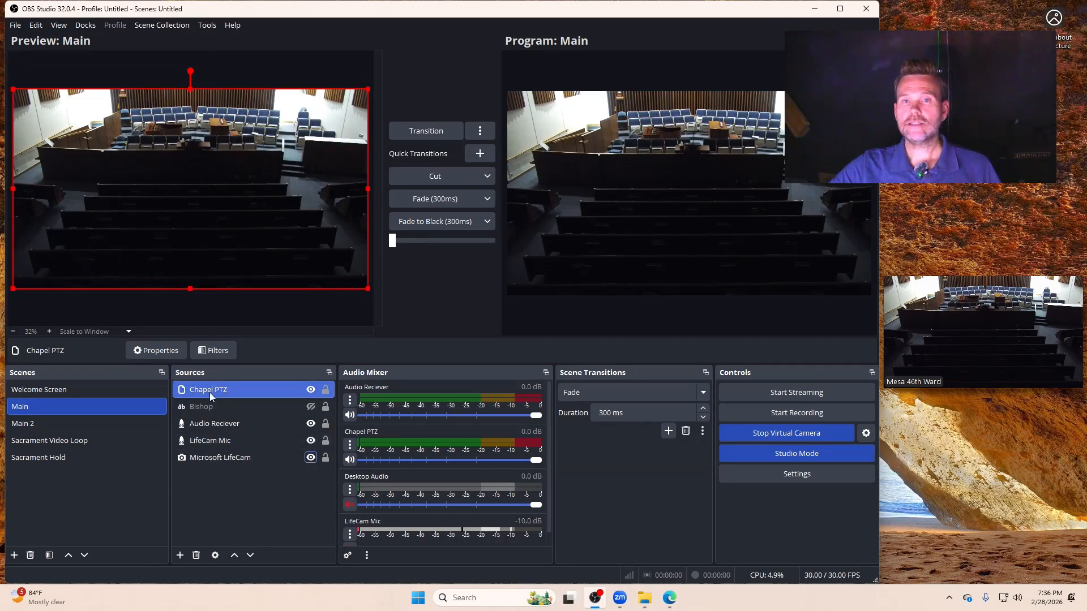
Toggle Microsoft LifeCam's visibility, move it above Chapel PTZ in the source order, and return it to the bottom, visible.
click(310, 458)
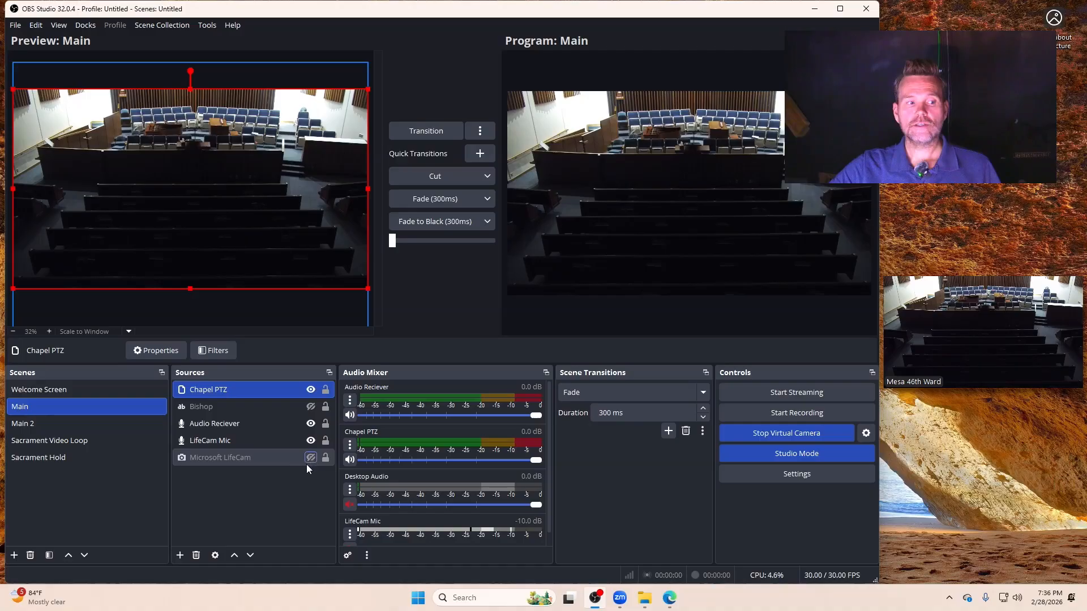
click(306, 461)
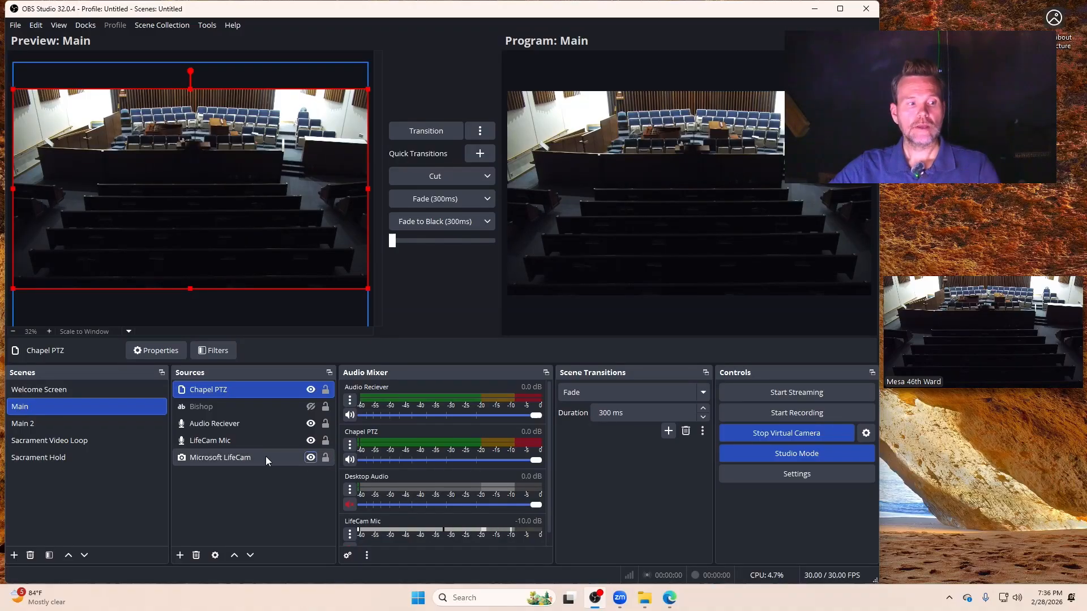
drag(246, 457, 250, 381)
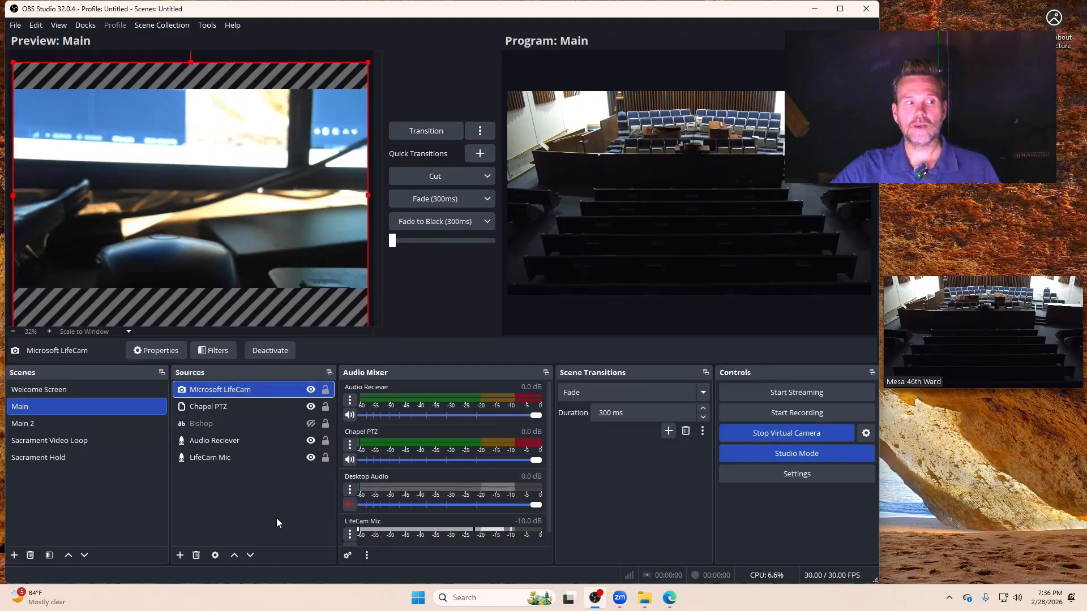
click(310, 390)
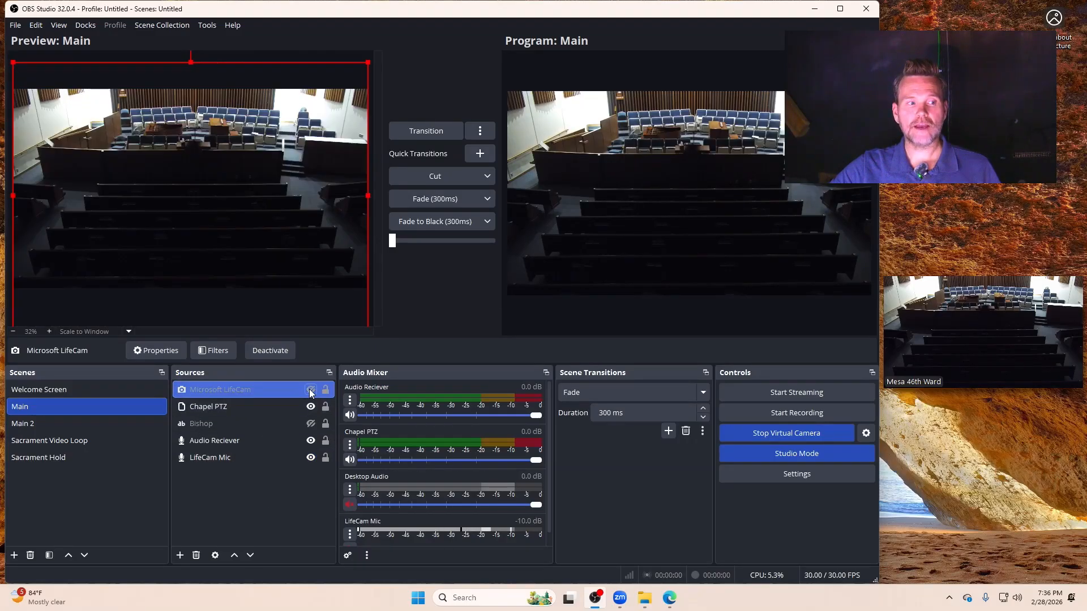
click(310, 390)
drag(223, 393, 228, 463)
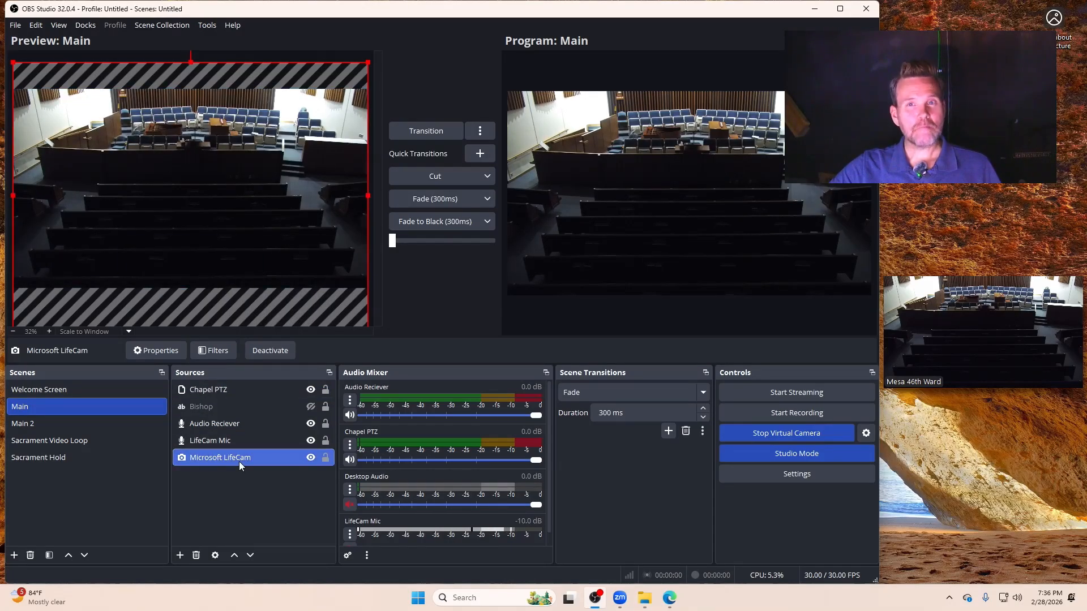
Move the Bishop text source above Chapel PTZ, showing it in the preview and hiding it again.
click(207, 407)
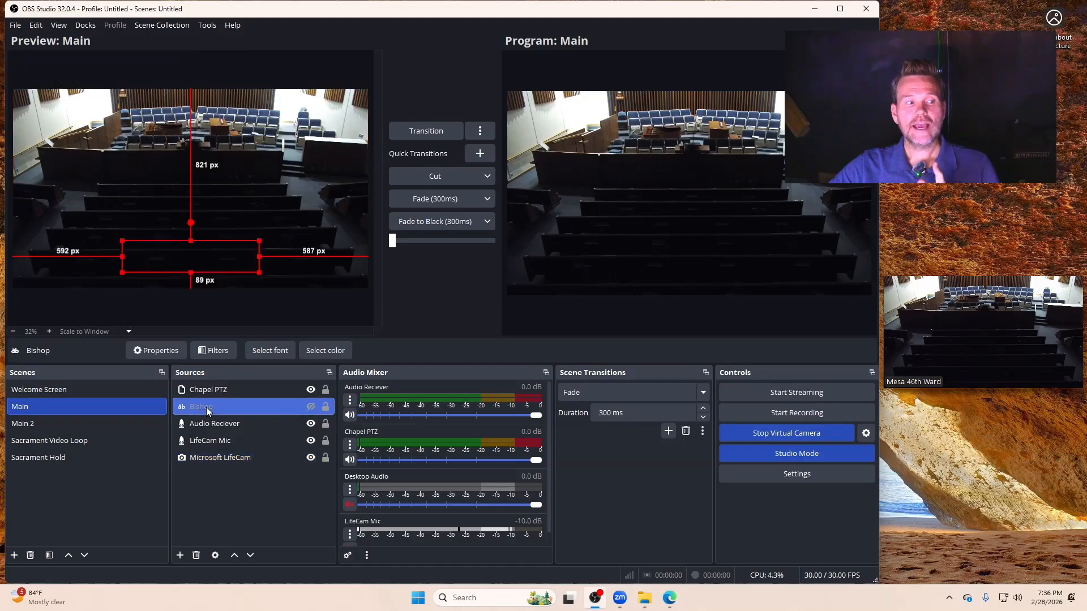
click(312, 407)
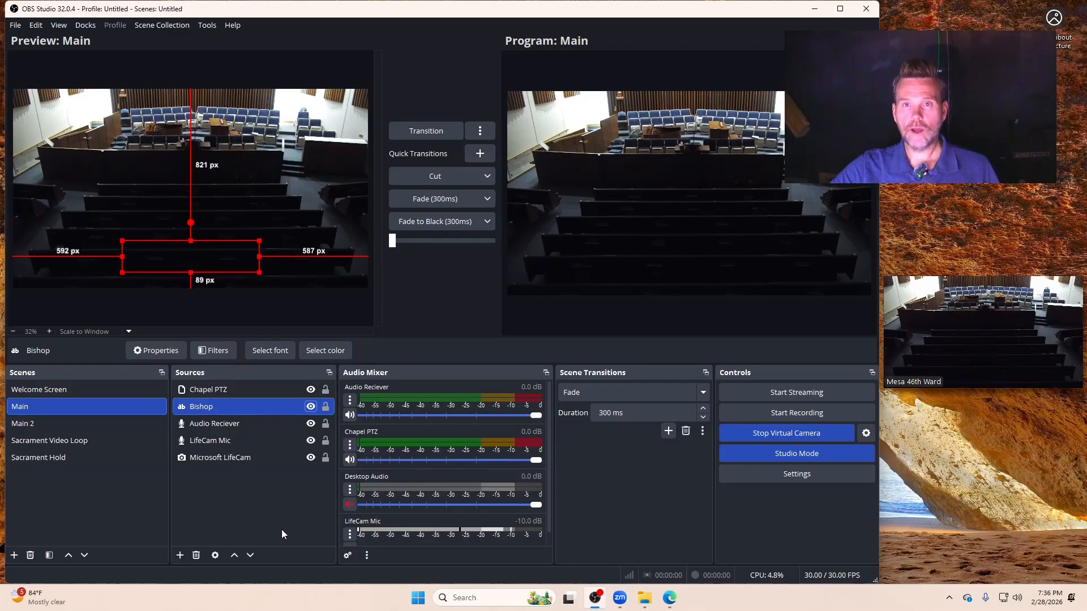
drag(204, 406, 209, 389)
click(235, 505)
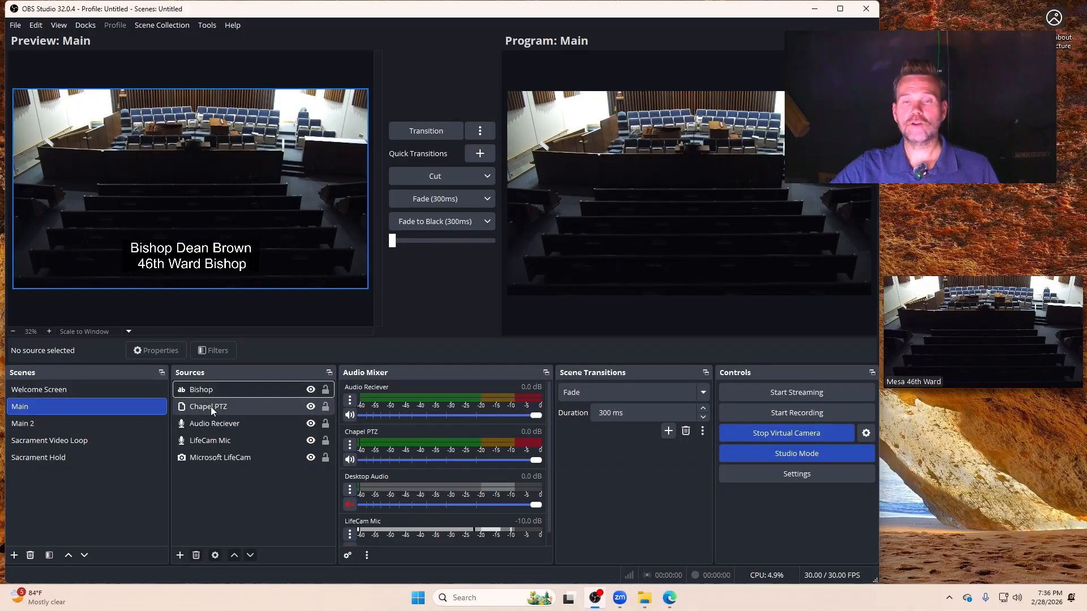
click(310, 389)
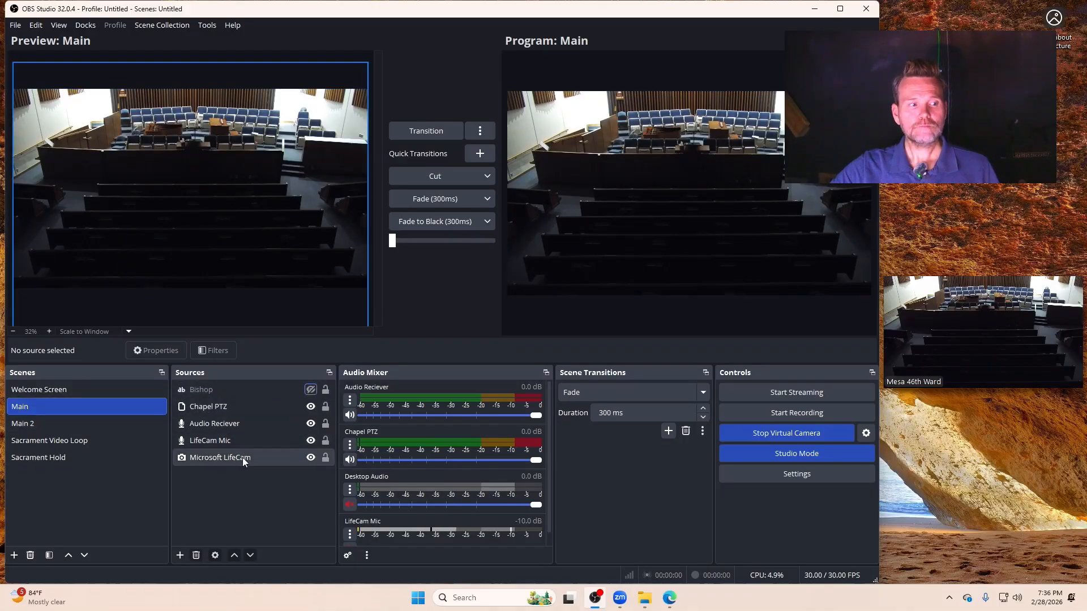
click(228, 477)
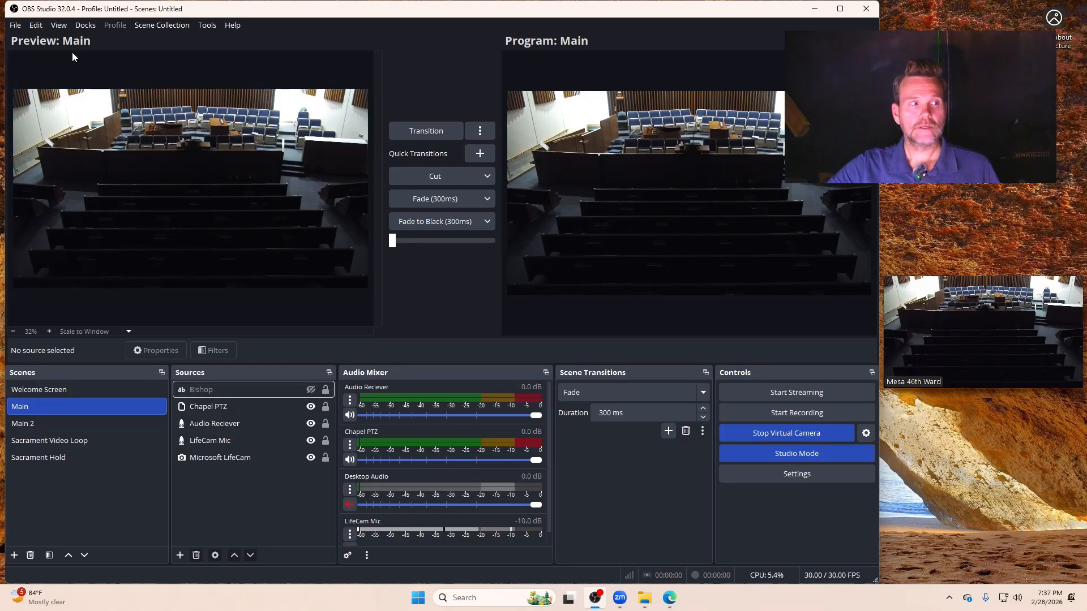
Show the PTZ Controls dock and enlarge its floating window.
click(86, 26)
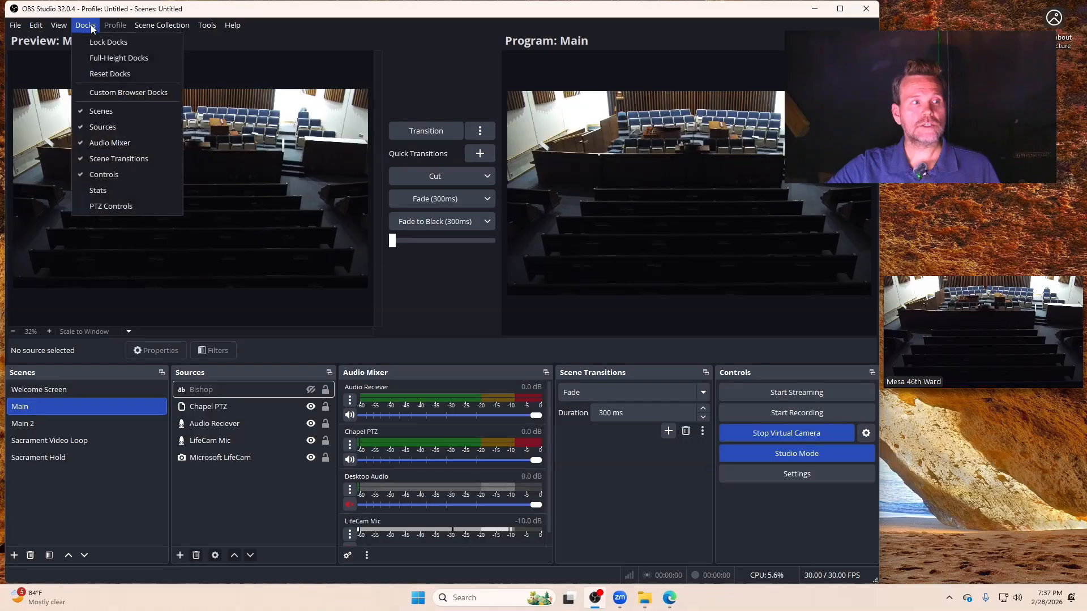
mouse_move(21, 28)
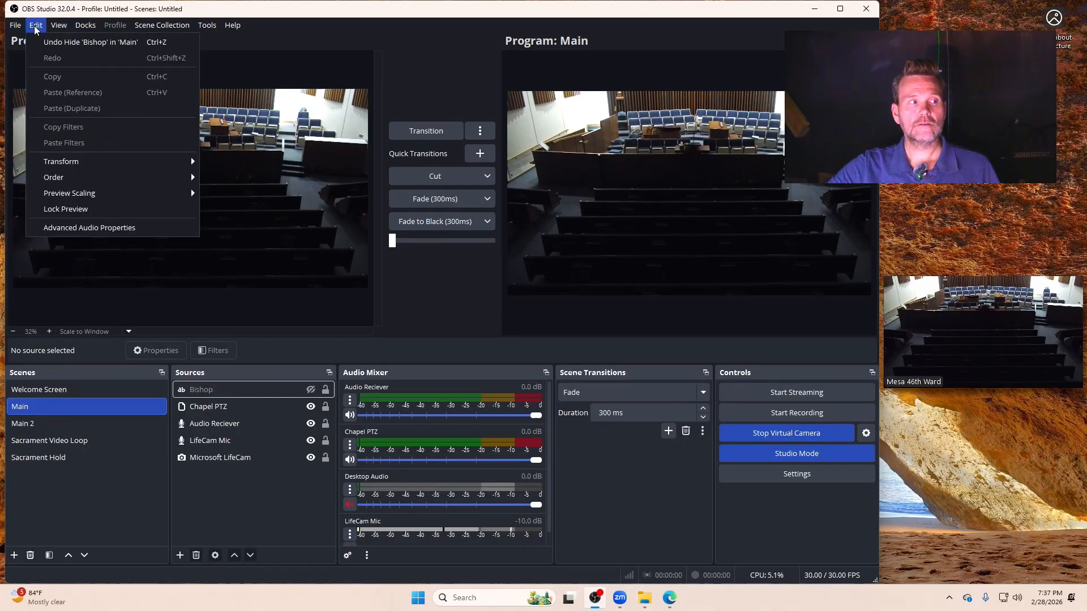
mouse_move(85, 26)
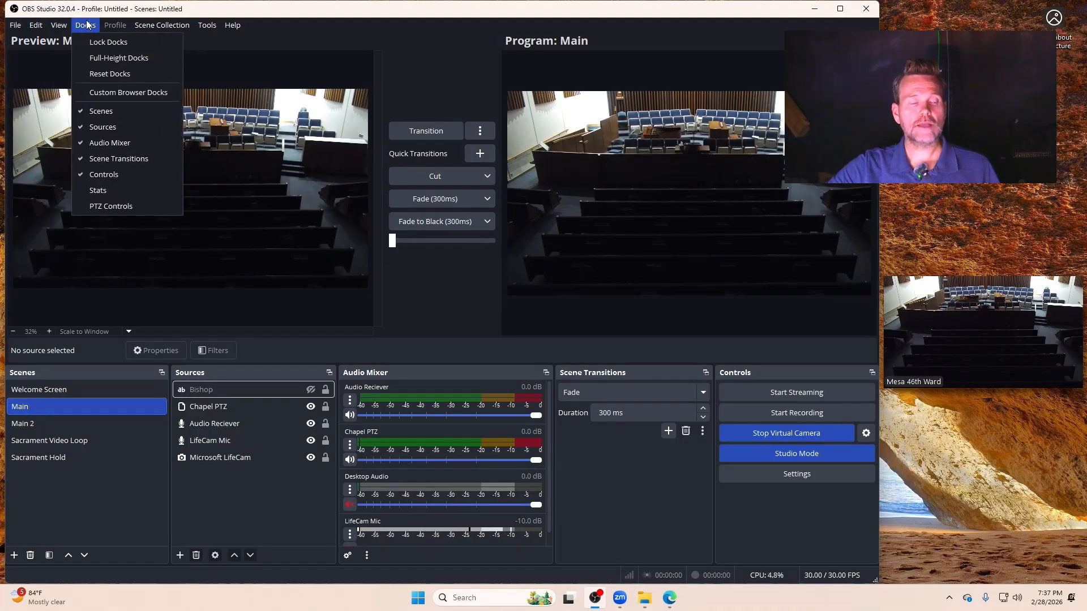
click(147, 208)
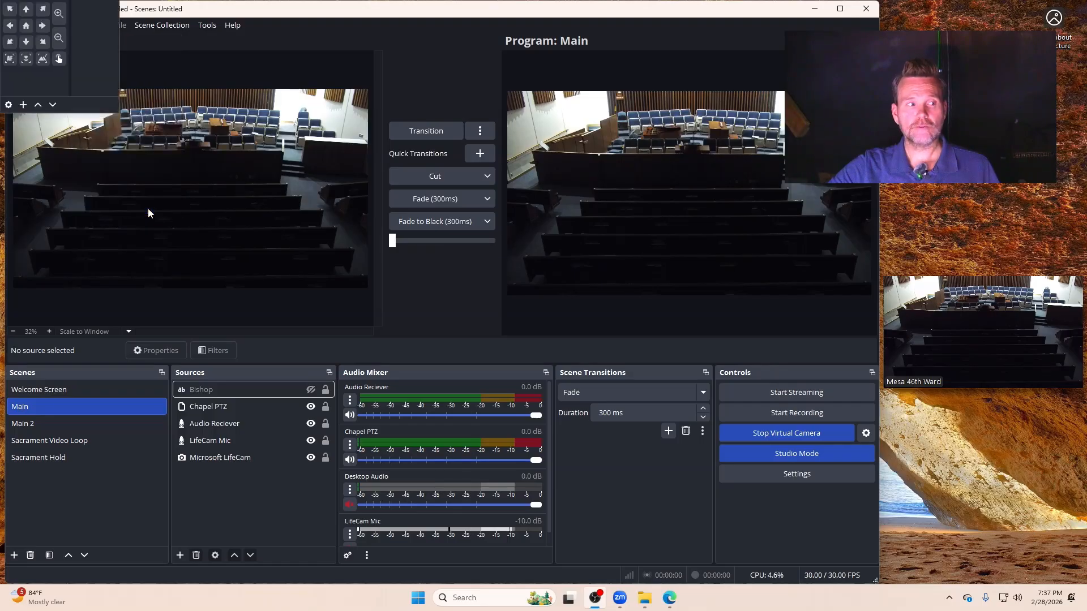
click(119, 89)
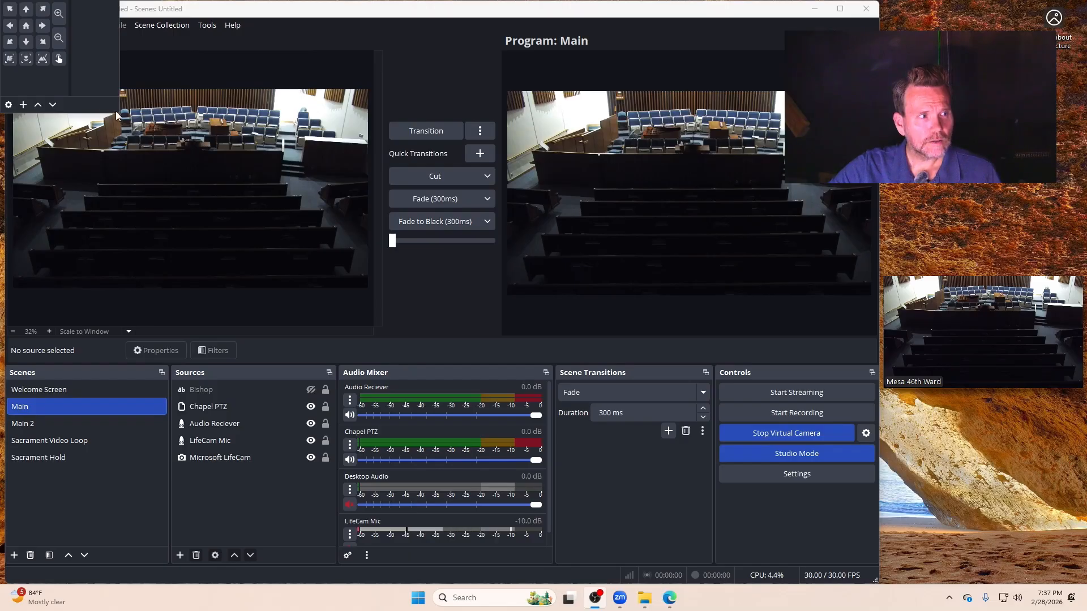
drag(118, 113, 343, 348)
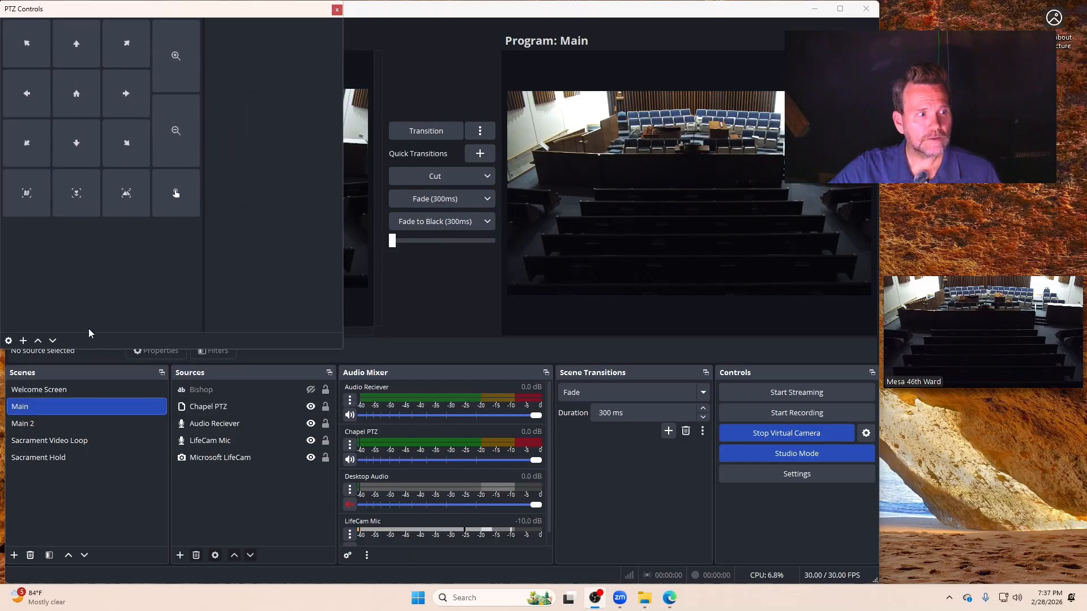
Reduce the floating PTZ Controls window and dock it above Scene Transitions, between the Audio Mixer and Controls docks.
drag(78, 15, 434, 134)
drag(694, 468, 627, 343)
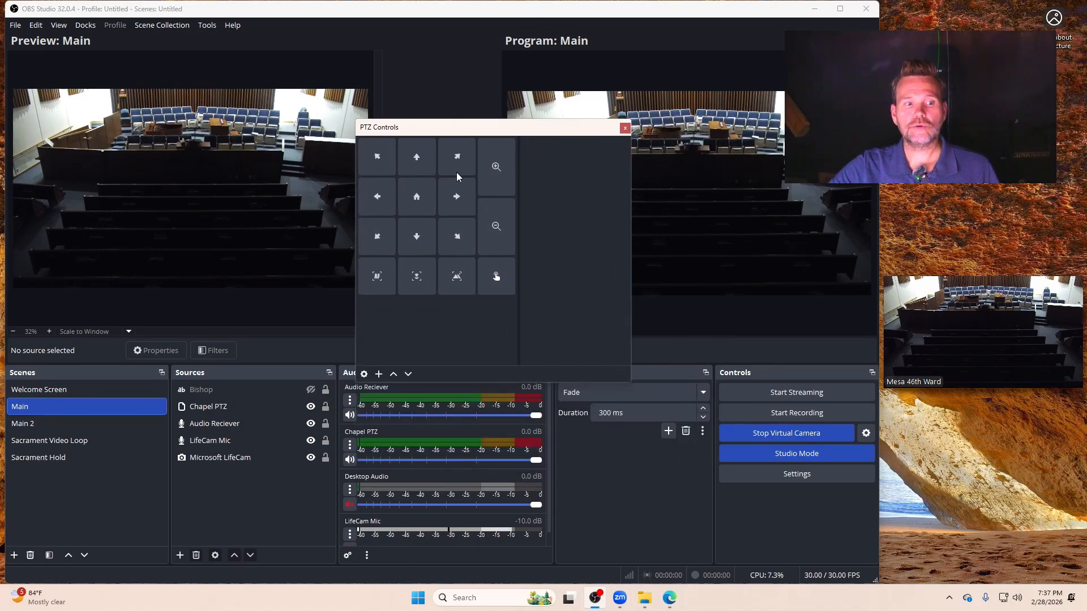
drag(515, 121, 961, 19)
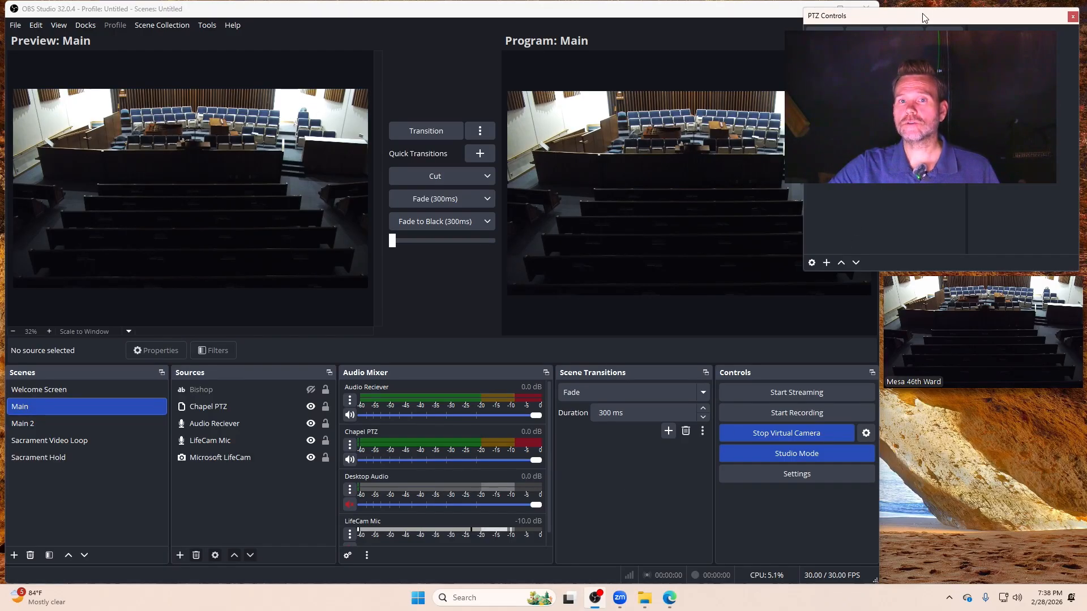
drag(924, 18, 641, 384)
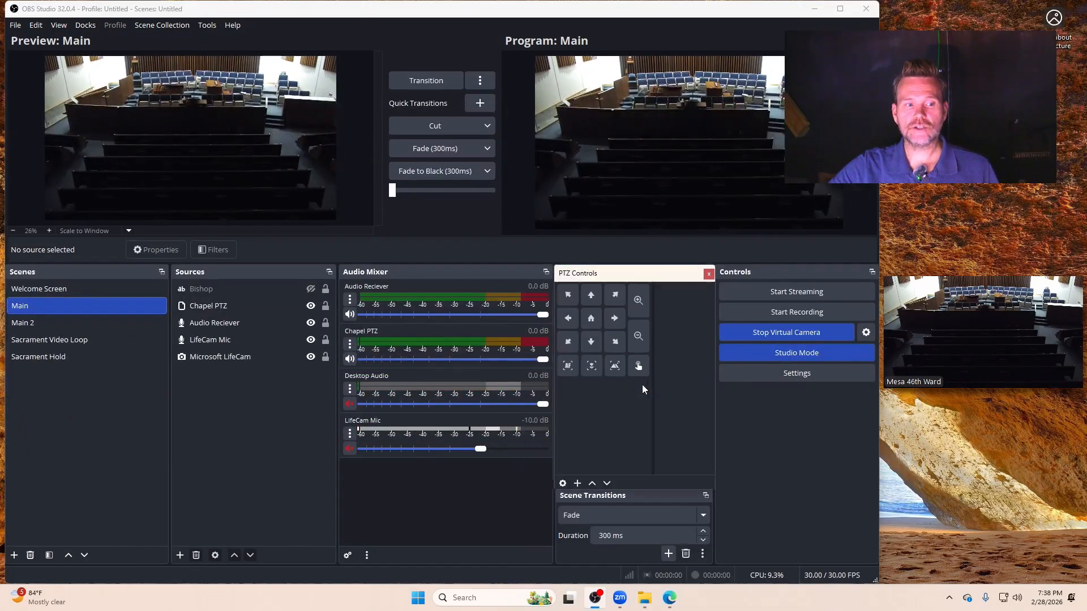
Undock and hide Scene Transitions, and shrink the dock area's height to enlarge the preview and program views.
click(705, 495)
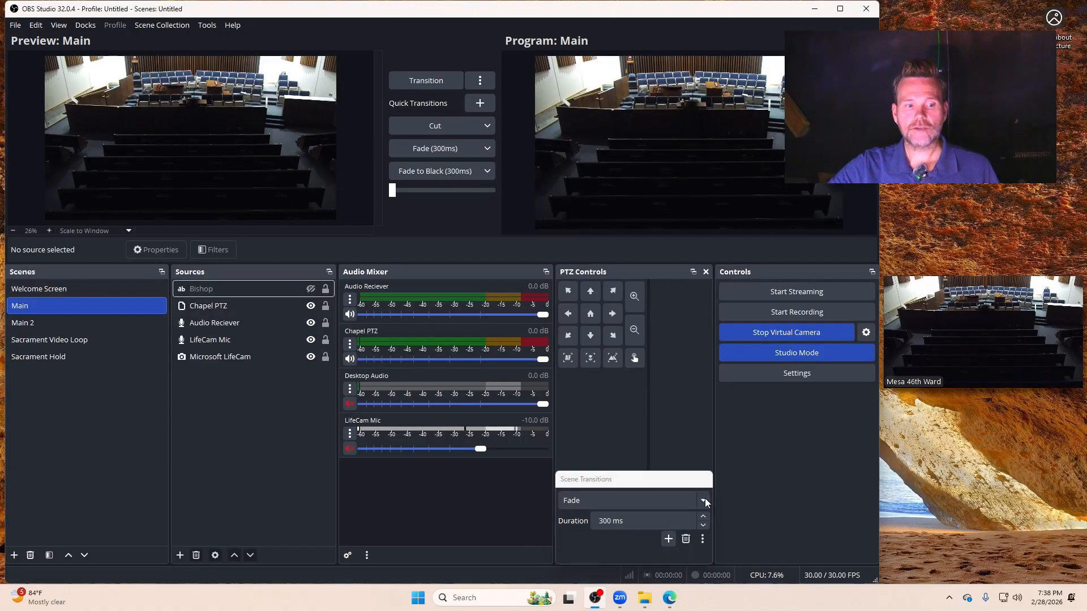
drag(677, 481, 685, 135)
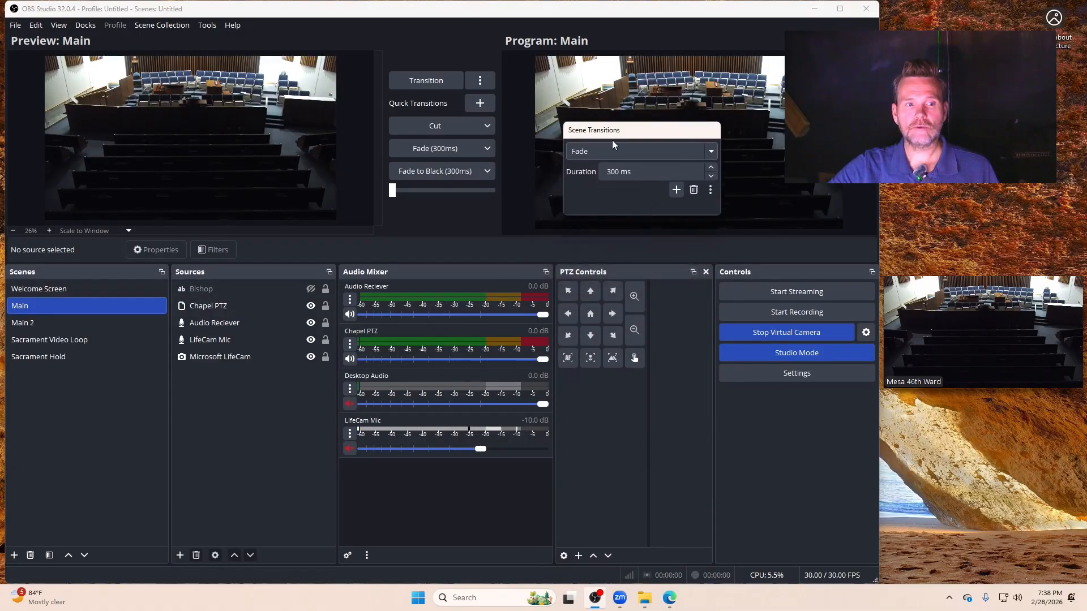
click(88, 28)
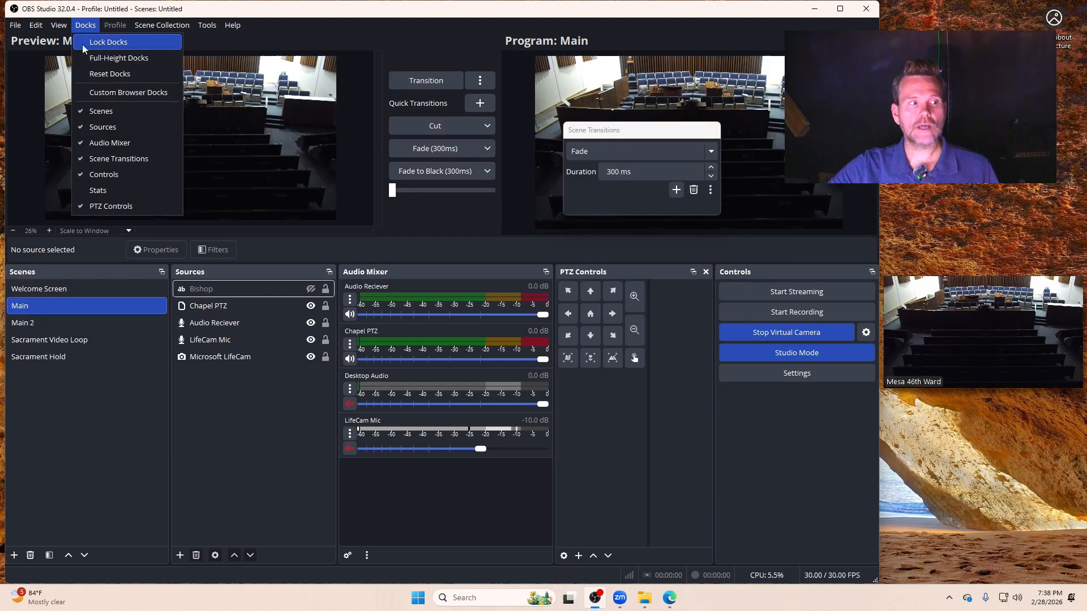
click(101, 159)
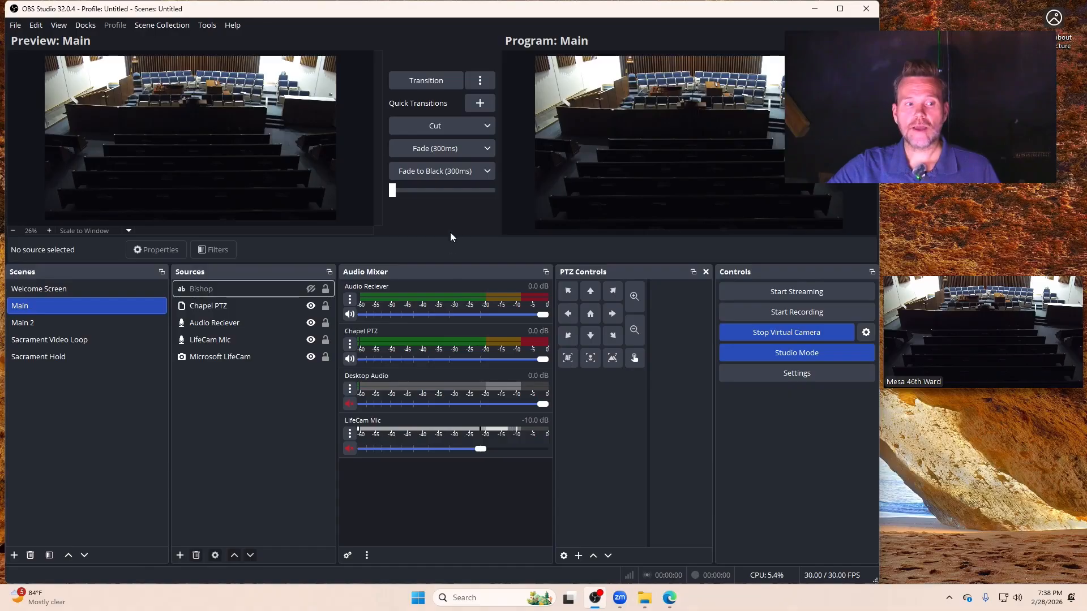
drag(461, 263, 470, 336)
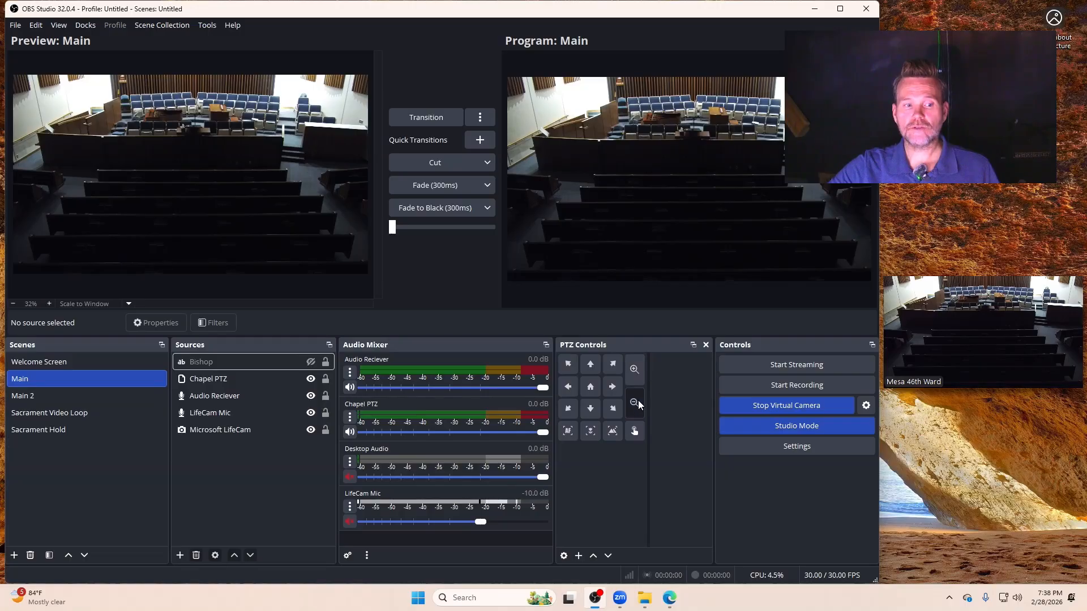
Open the camera device settings of PTZ Controls and check which connection protocols a new camera can use.
click(564, 556)
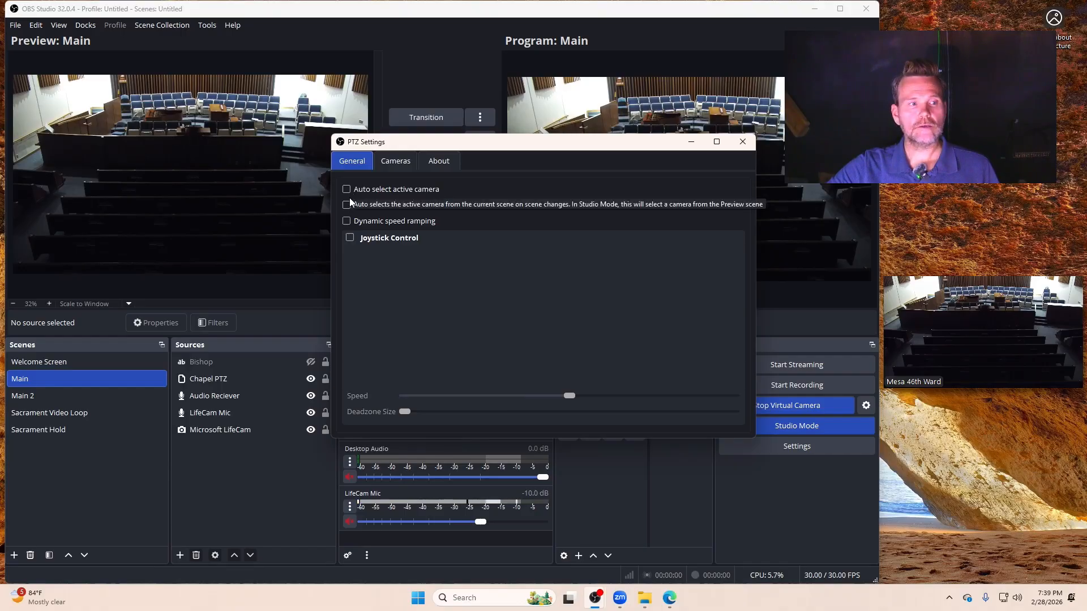
click(387, 164)
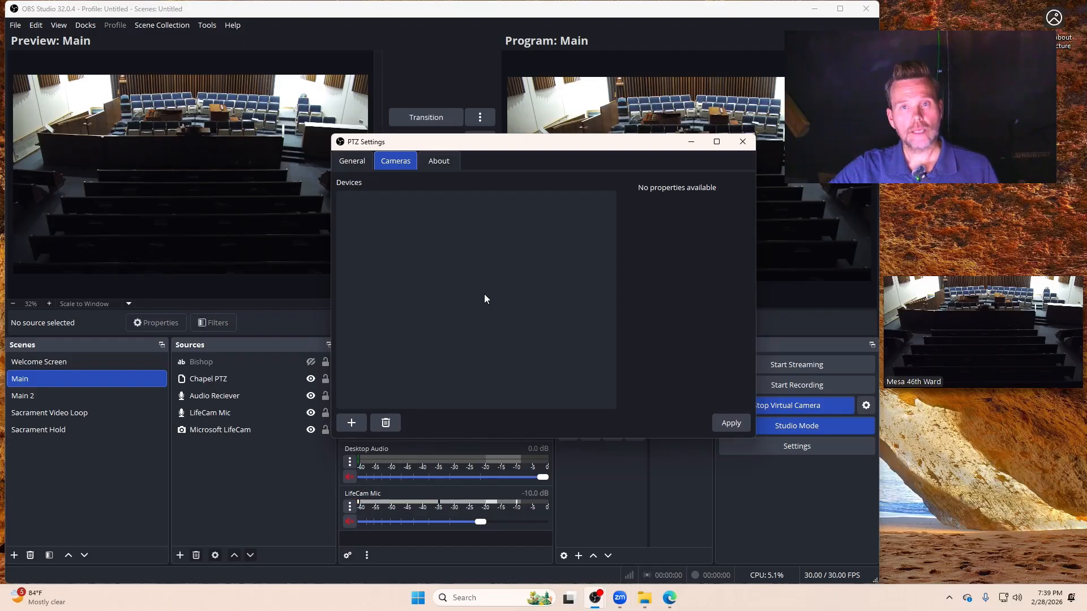
click(351, 423)
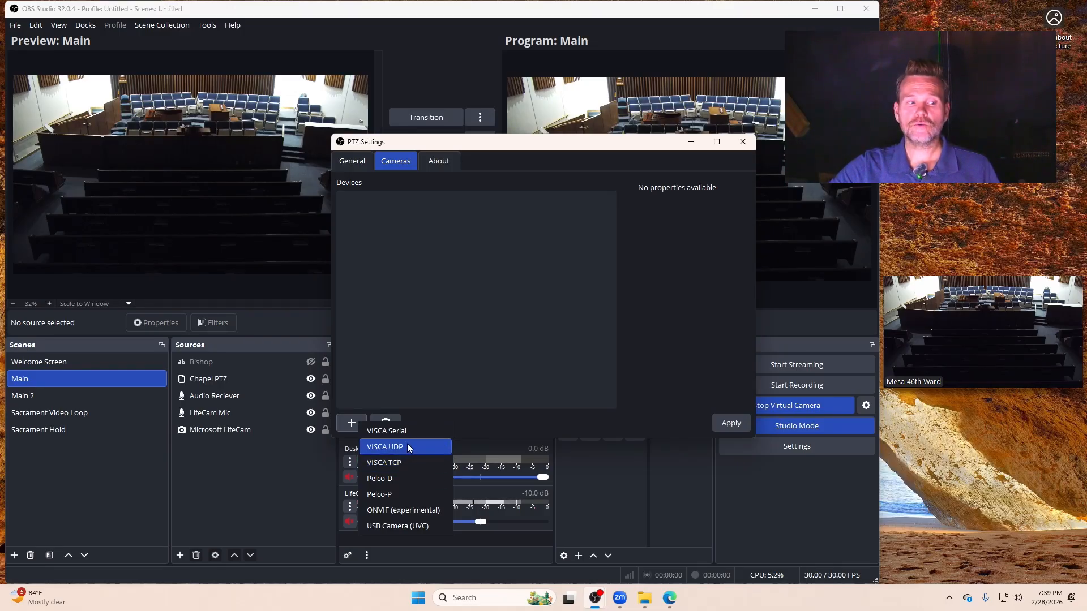
click(494, 389)
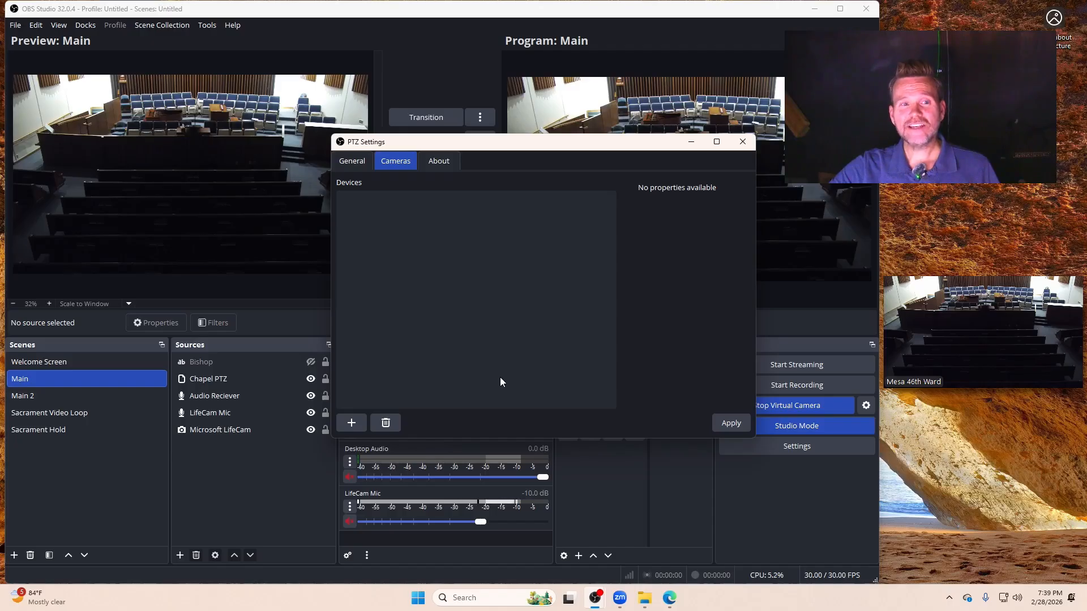
Switch to the Edge browser, open the camera's web interface at 192.168.108.50, and sign in with the saved credentials.
click(669, 597)
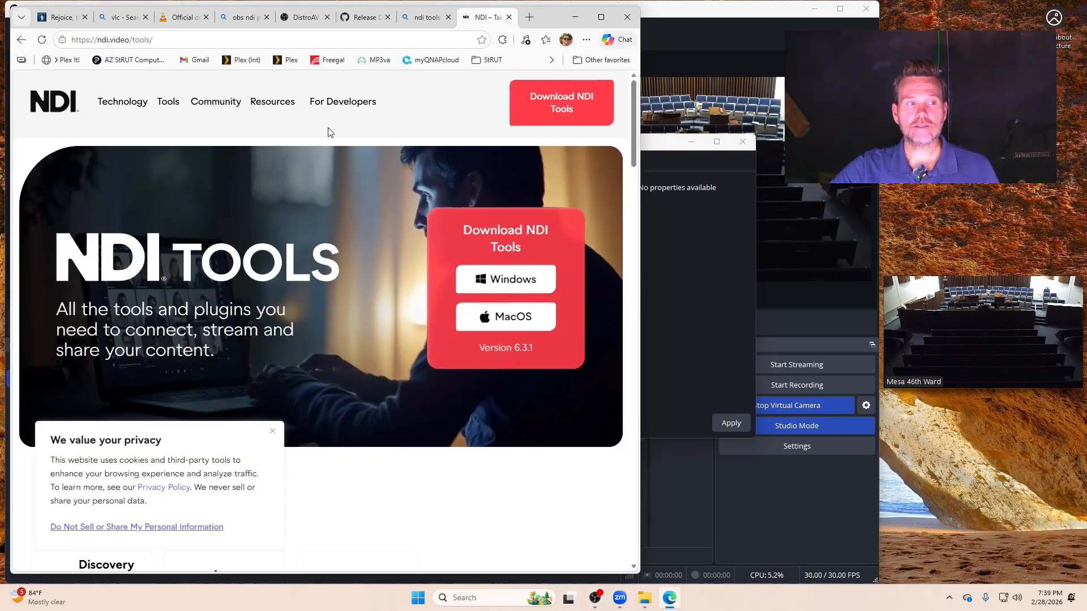
click(531, 19)
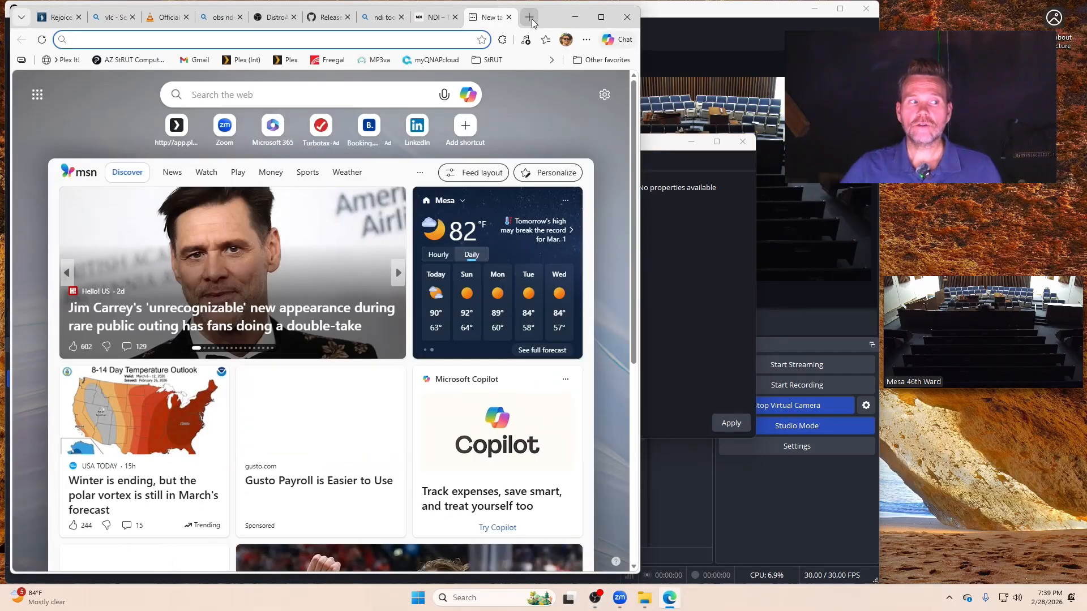
text(192)
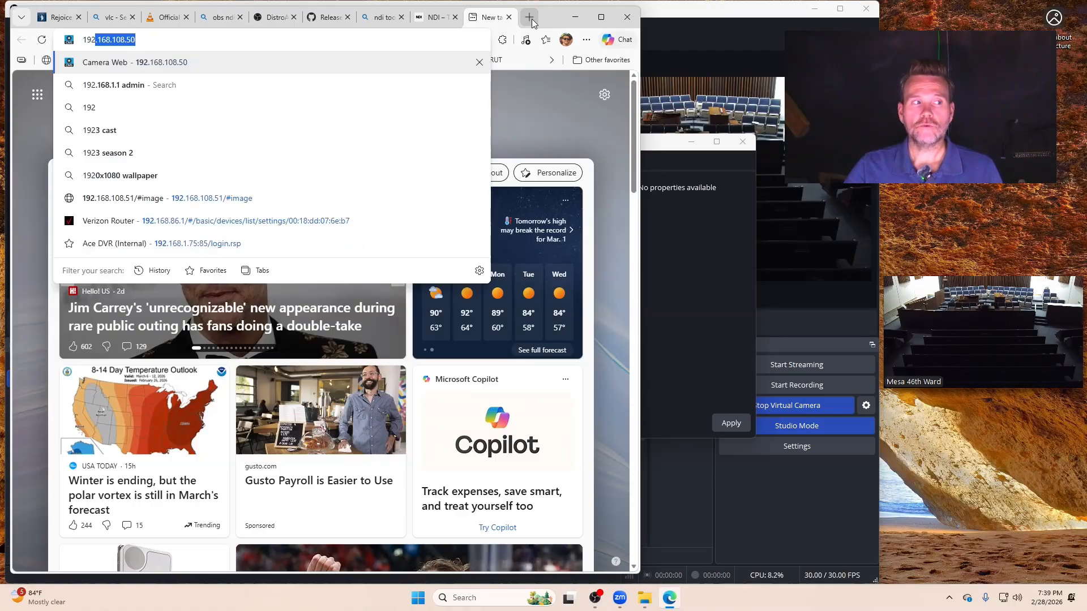
key(Return)
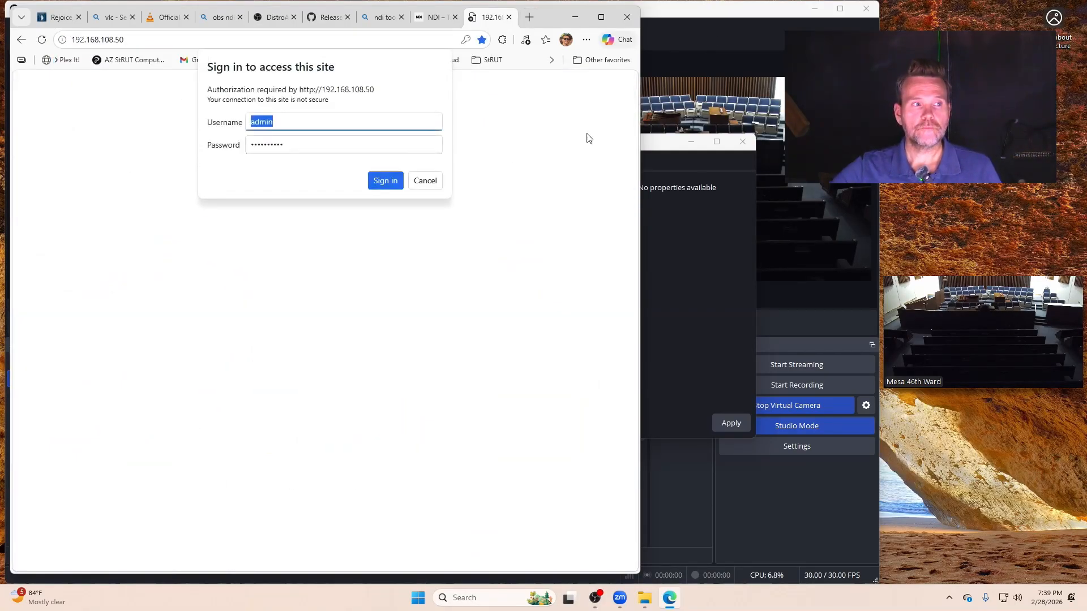
click(385, 180)
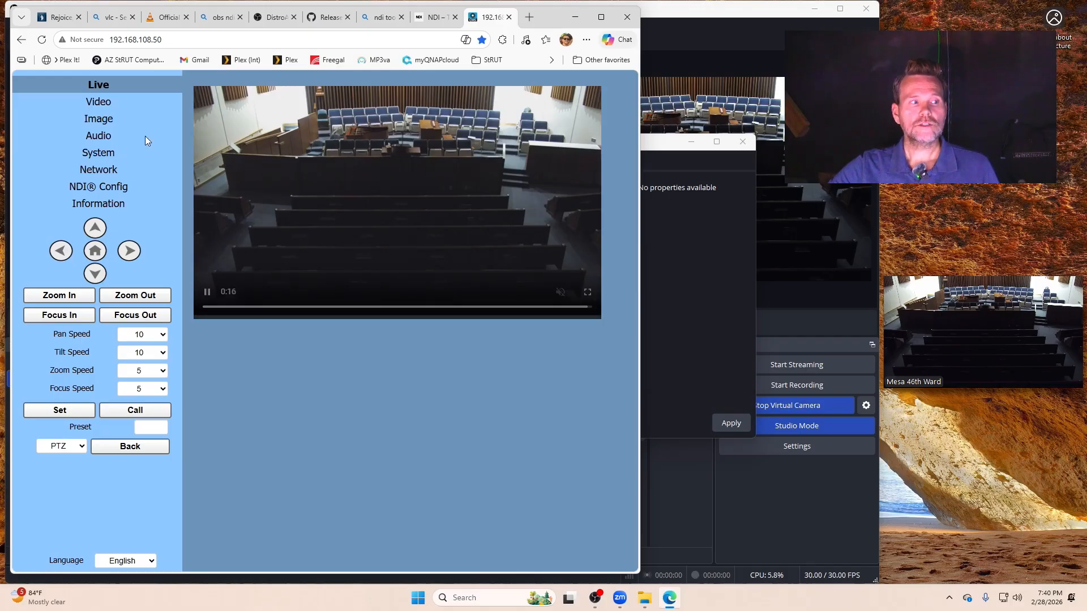
Examine the camera's NDI configuration and its network settings, including the LAN address and control ports.
click(99, 186)
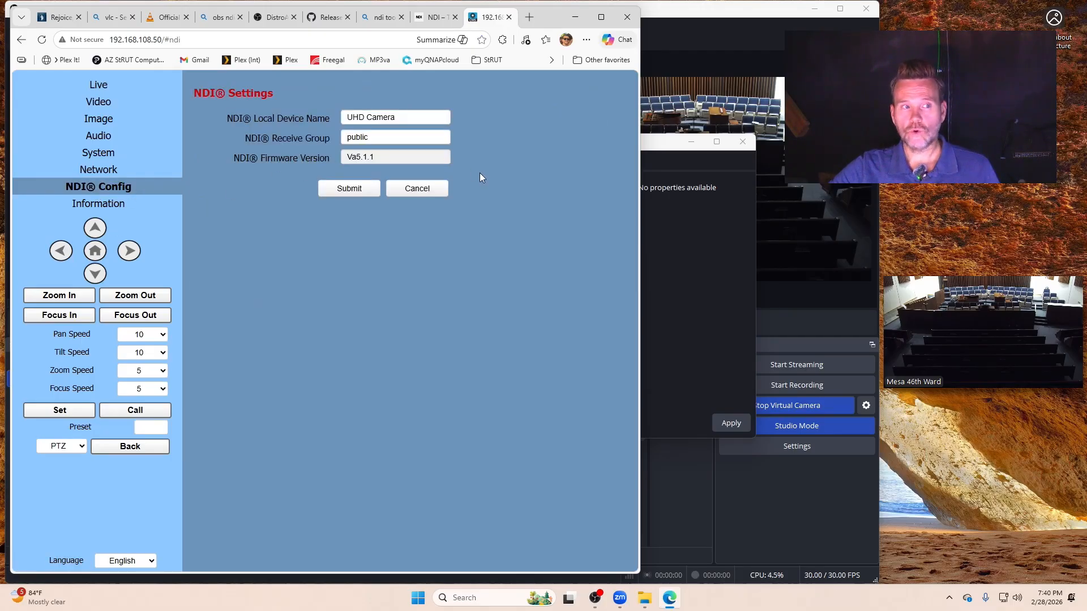
click(98, 172)
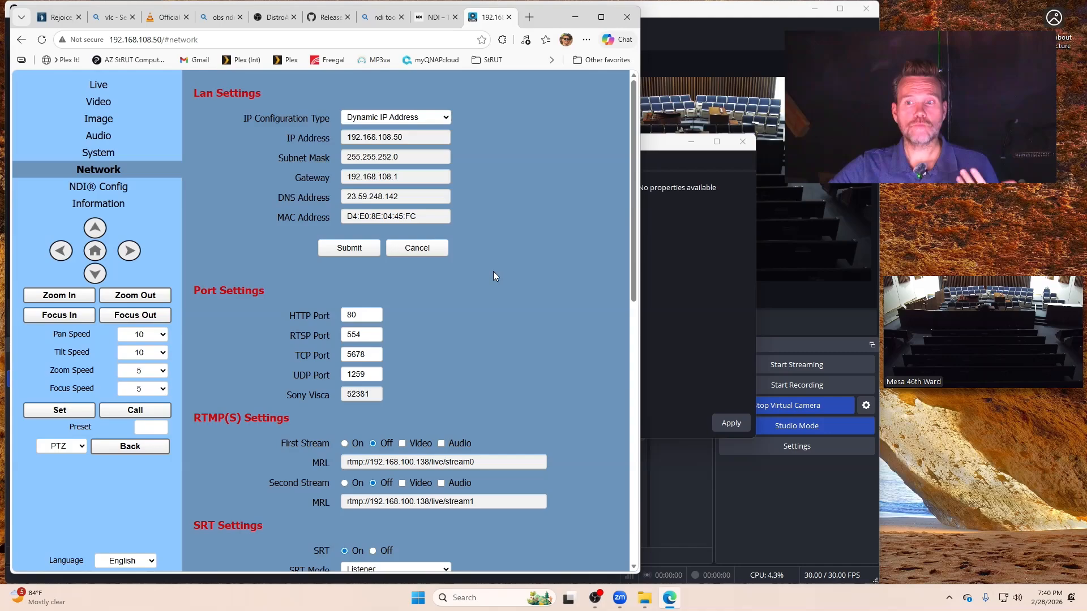
Compare the camera's port settings on its network page with the connection protocols available for a new PTZ Controls device.
scroll(494, 277, down, 2)
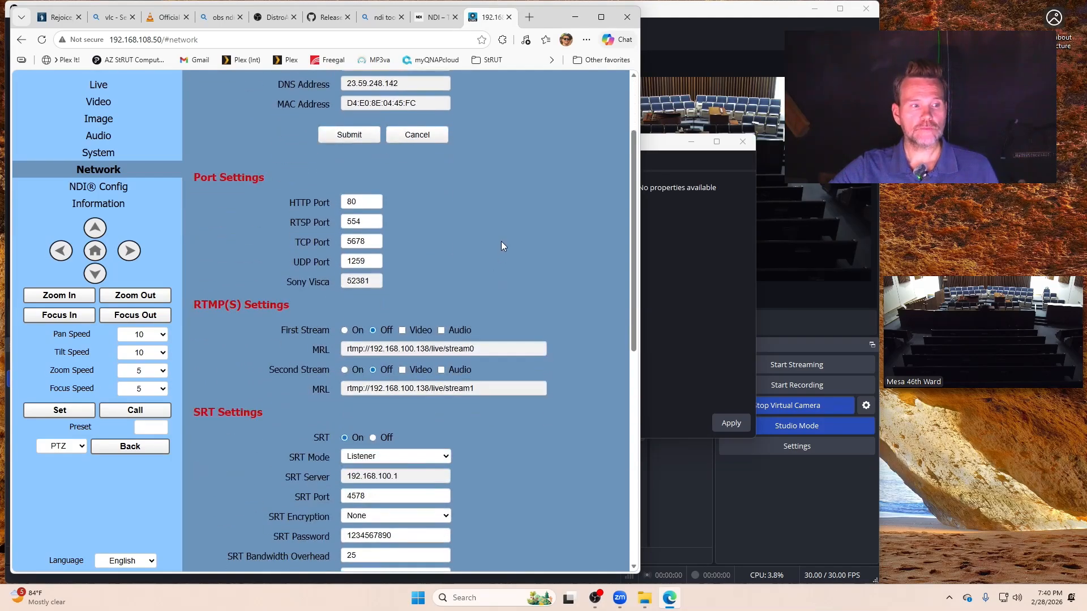
scroll(501, 241, up, 2)
scroll(515, 293, down, 1)
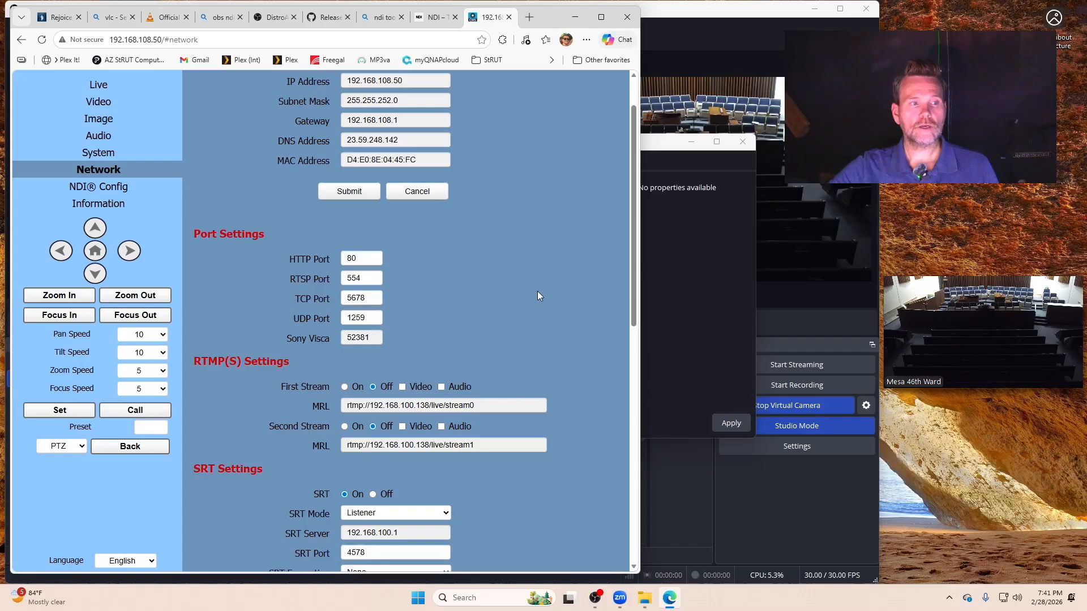
scroll(535, 283, up, 1)
drag(545, 13, 697, 474)
click(357, 423)
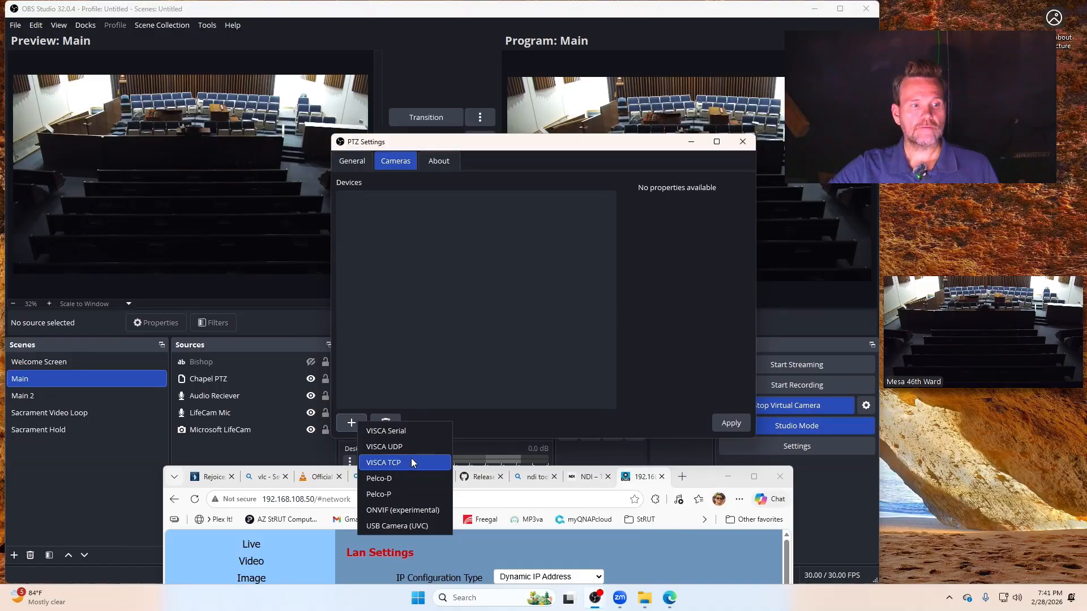
drag(715, 479, 560, 22)
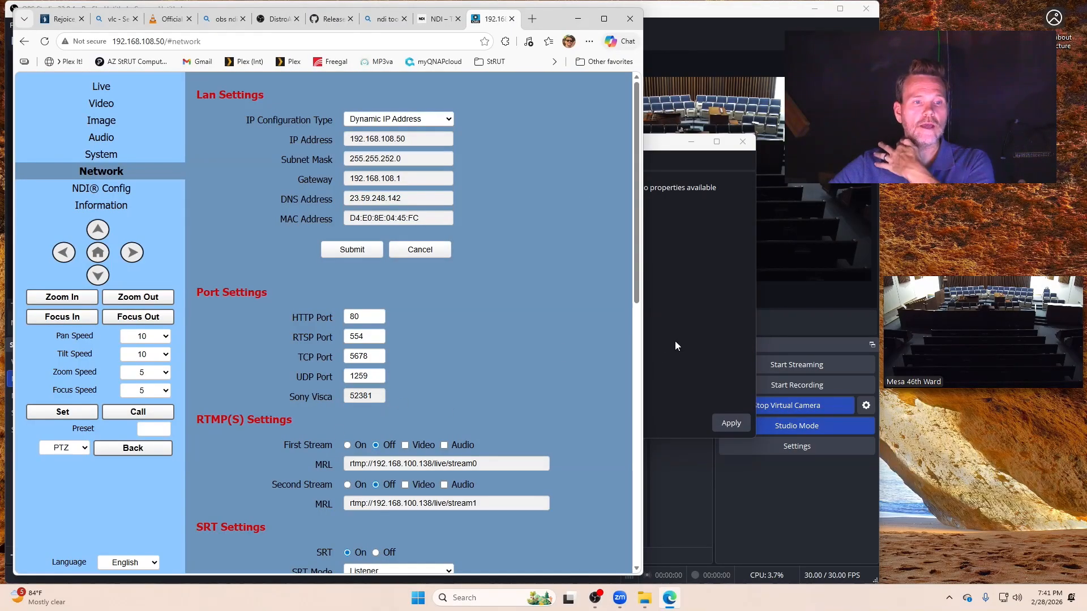
Add a VISCA UDP camera device in PTZ Settings and open its properties.
click(680, 321)
click(362, 423)
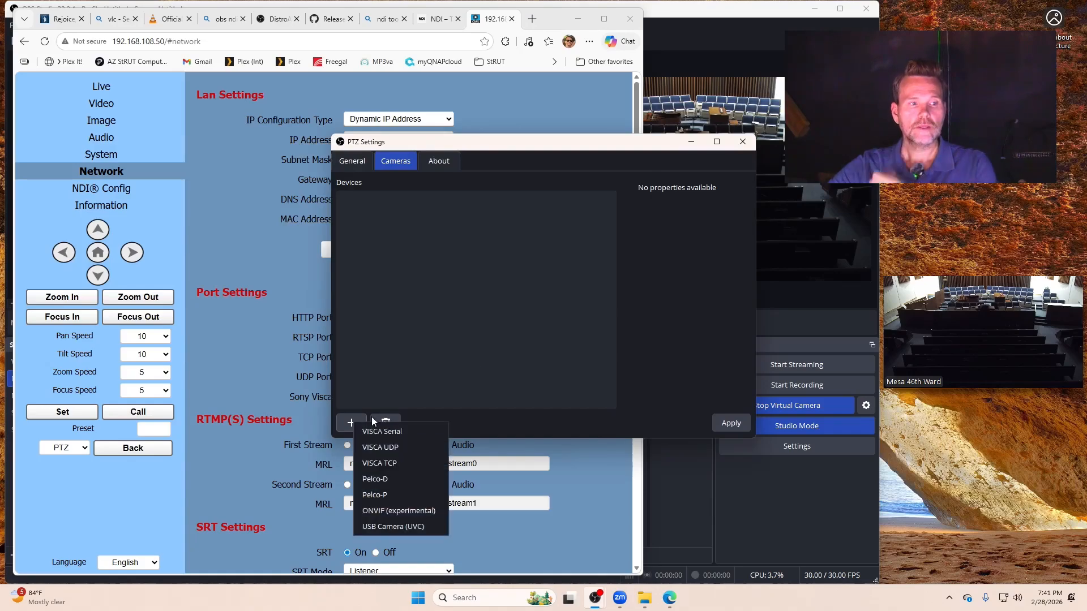
click(416, 448)
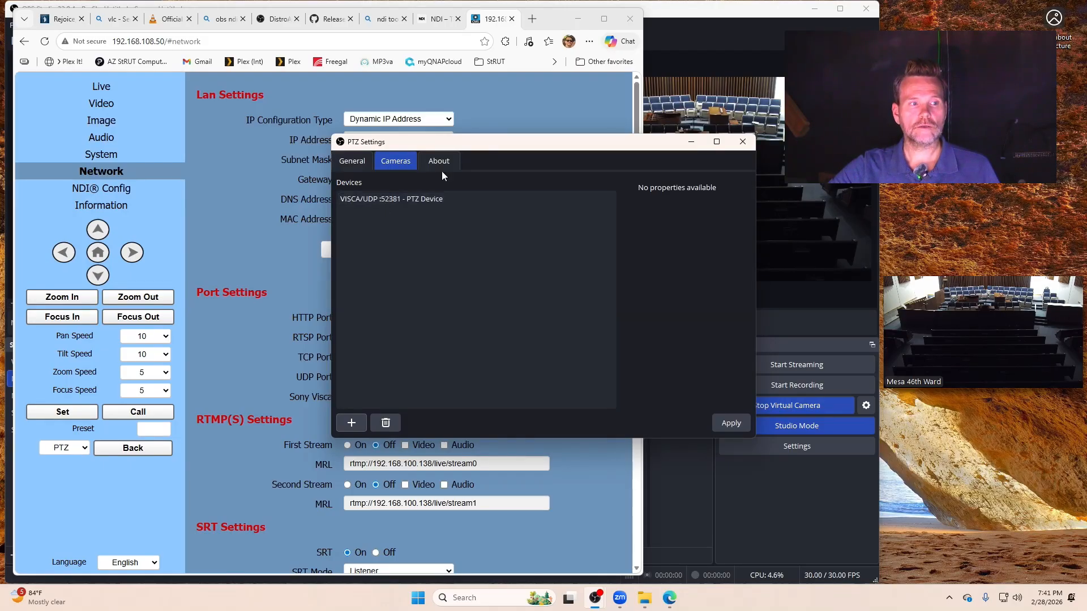
drag(464, 147, 575, 129)
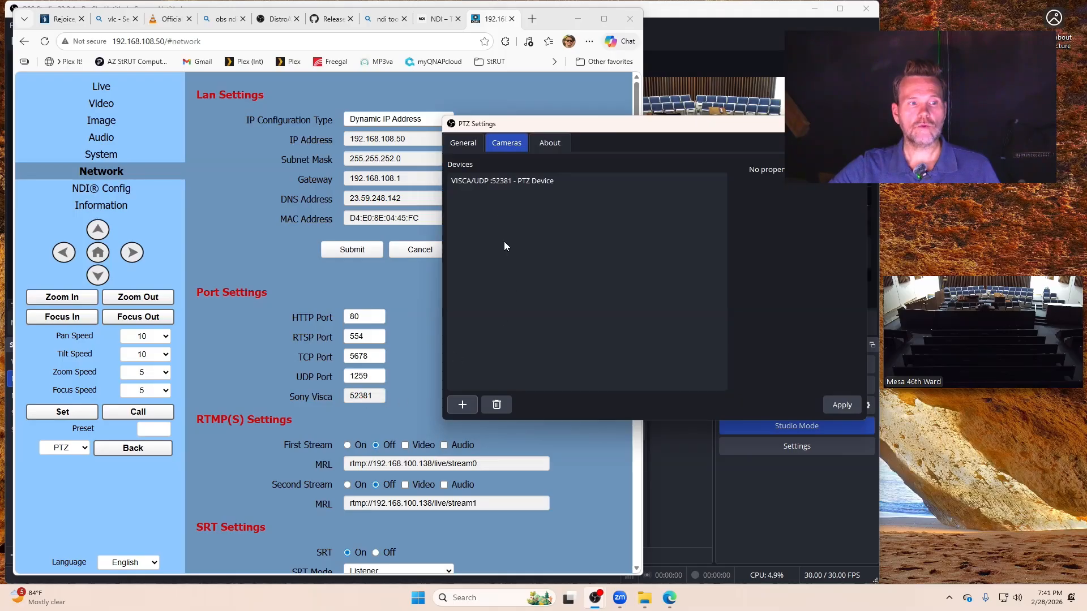
drag(583, 125, 484, 130)
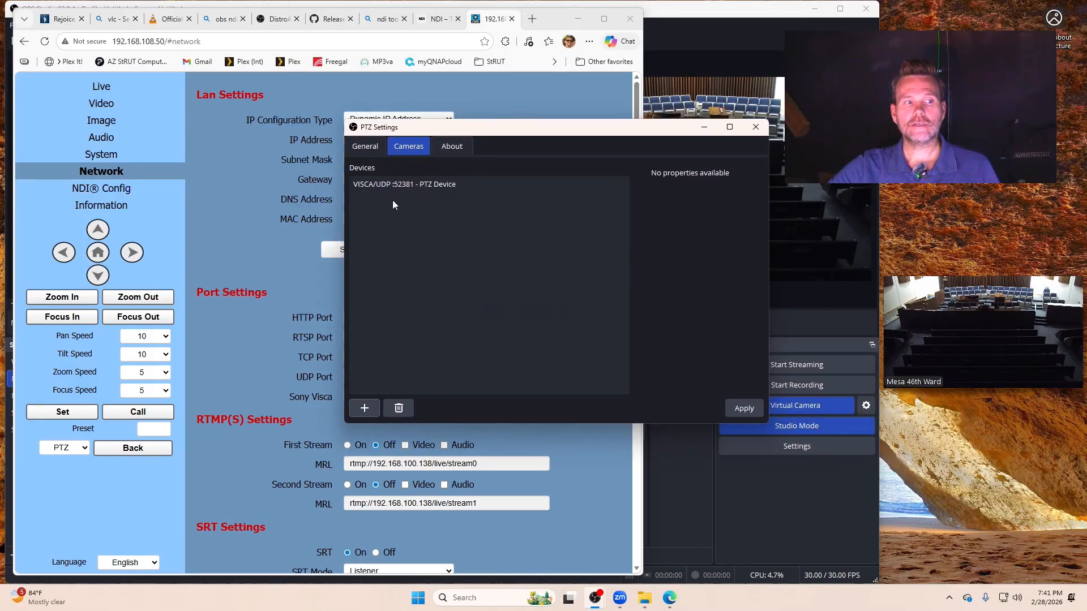
click(397, 186)
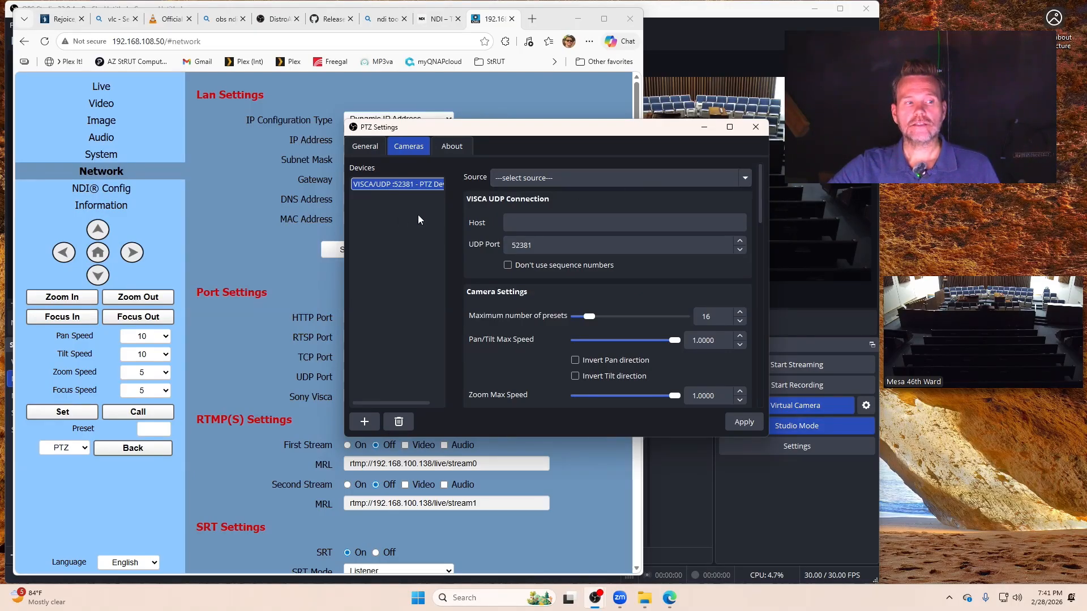
click(740, 423)
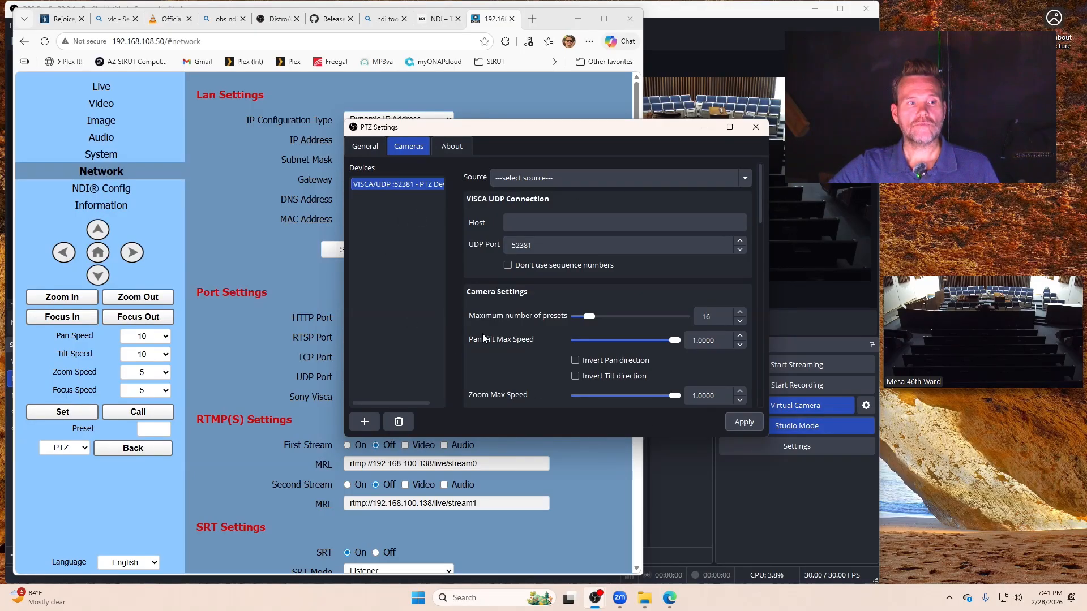
click(393, 188)
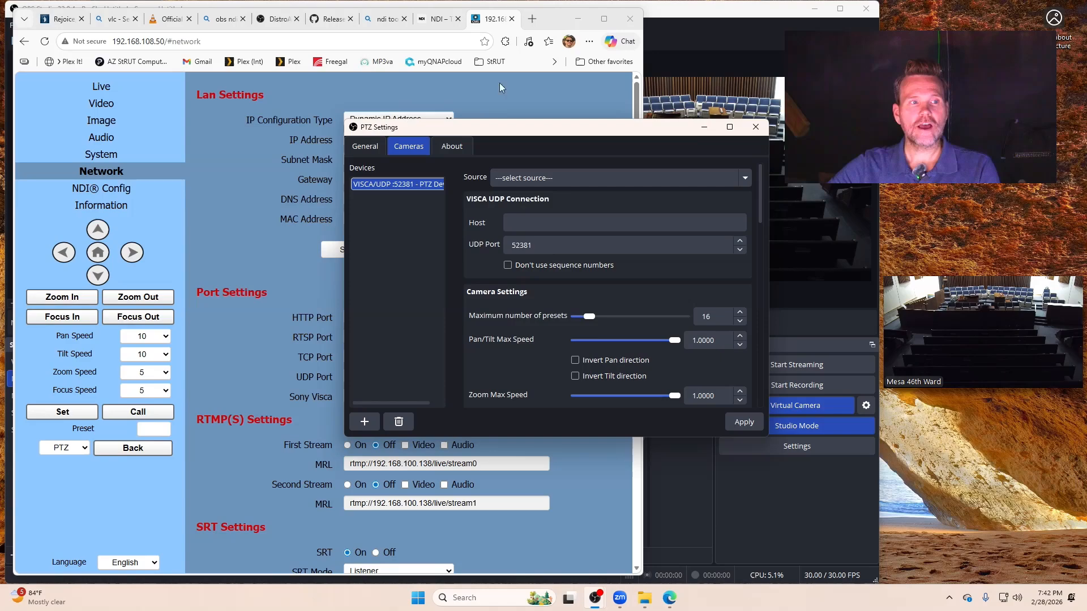
Minimize the browser and link the new VISCA UDP device to the Chapel PTZ source.
click(578, 18)
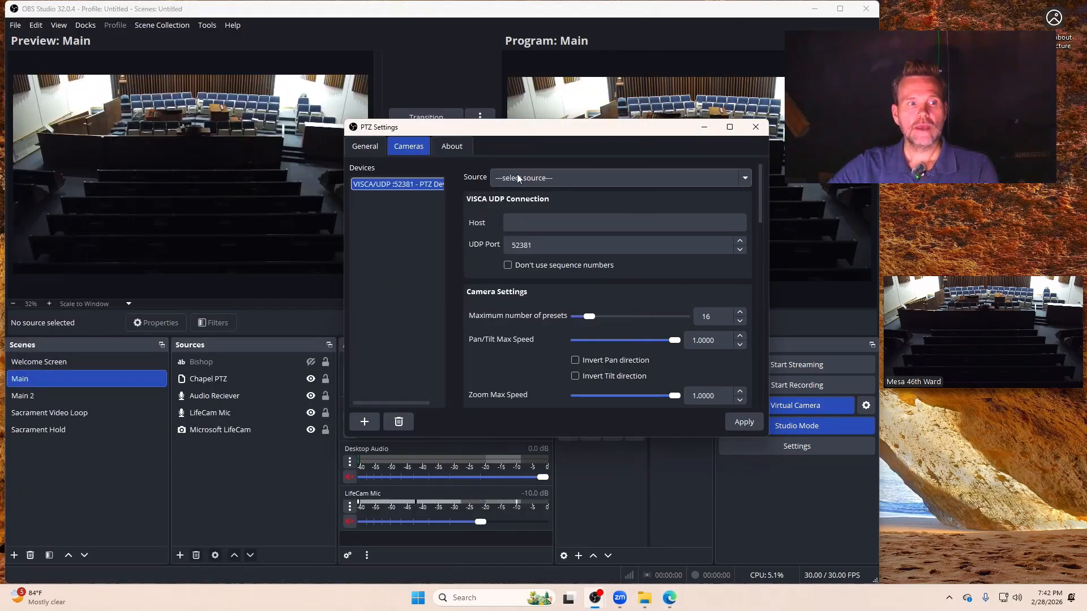
click(511, 178)
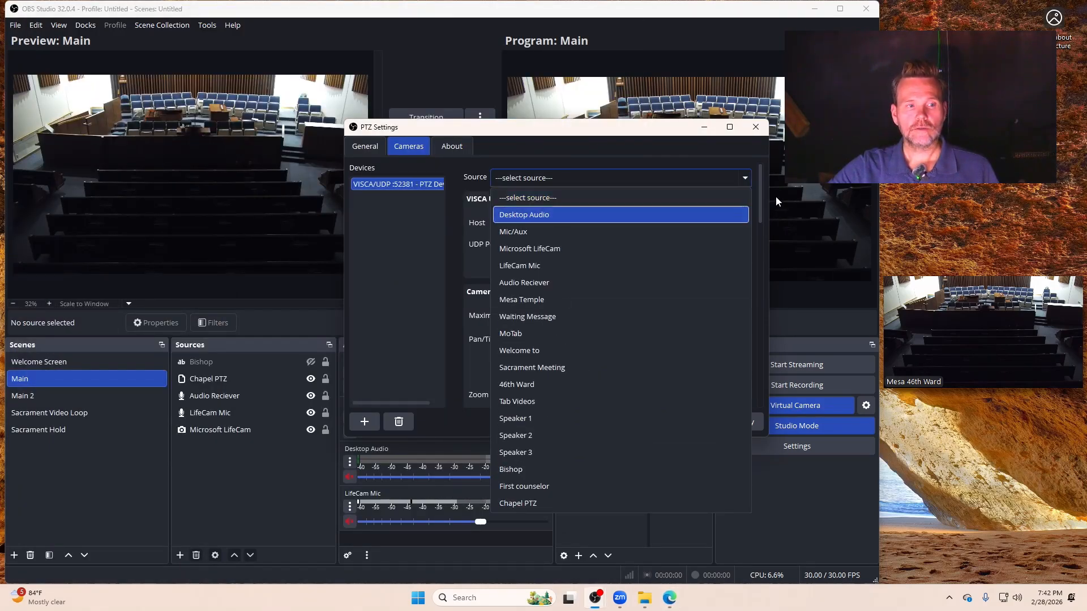
click(744, 178)
click(743, 180)
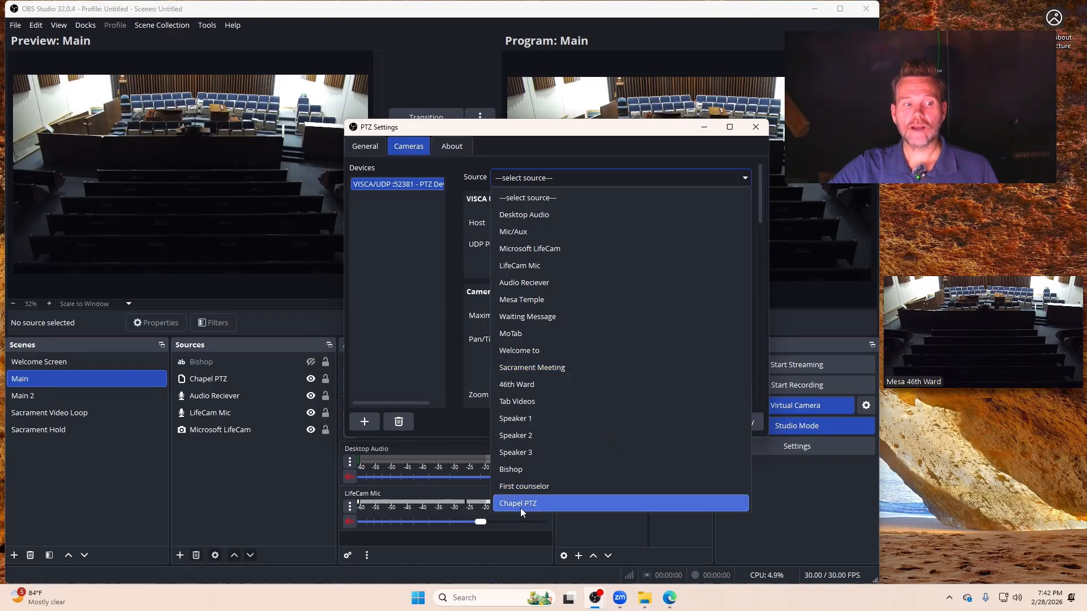
click(546, 504)
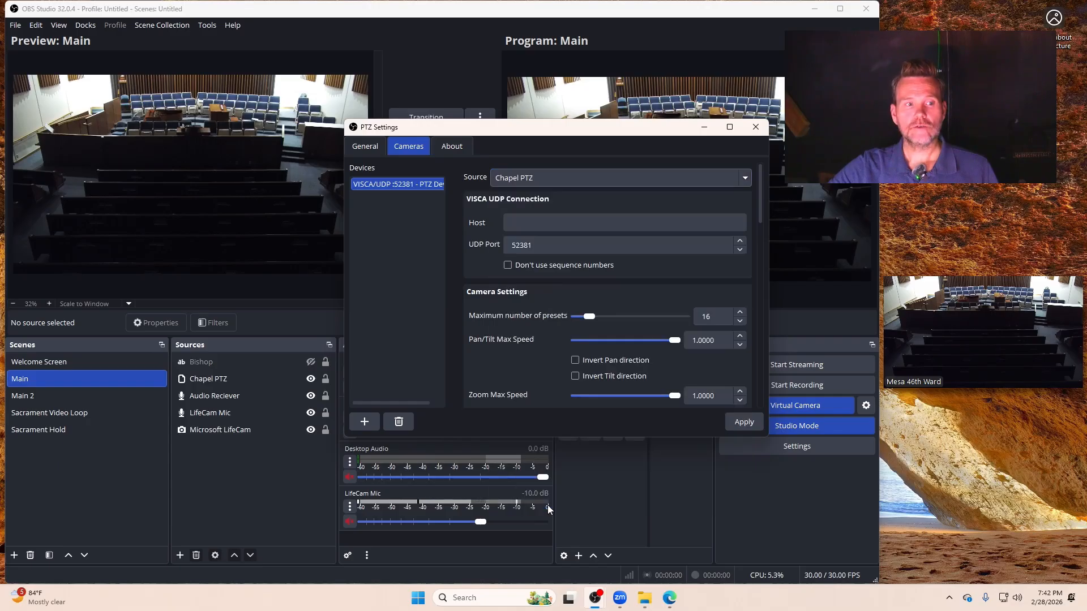
Set the VISCA UDP connection's host to the camera's address, 192.168.108.50.
click(721, 222)
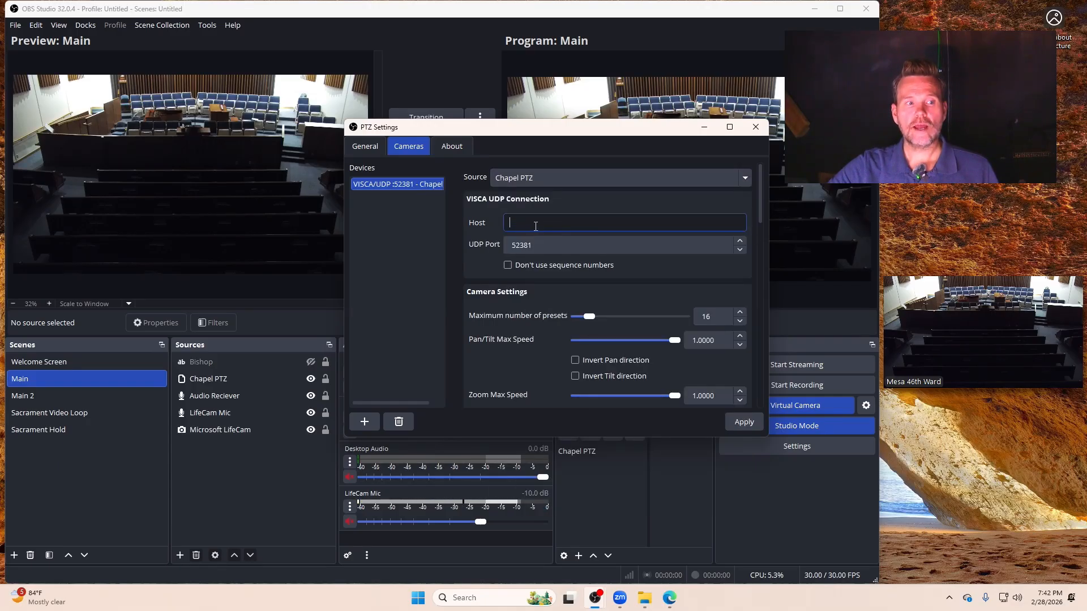
scroll(566, 233, down, 1)
scroll(567, 234, up, 1)
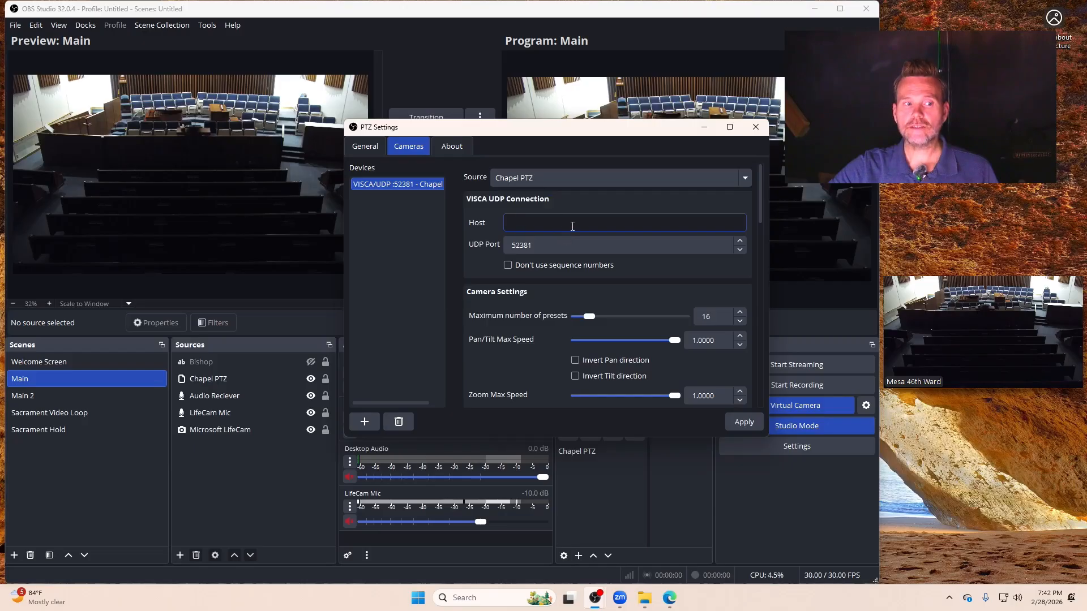
text(192.16)
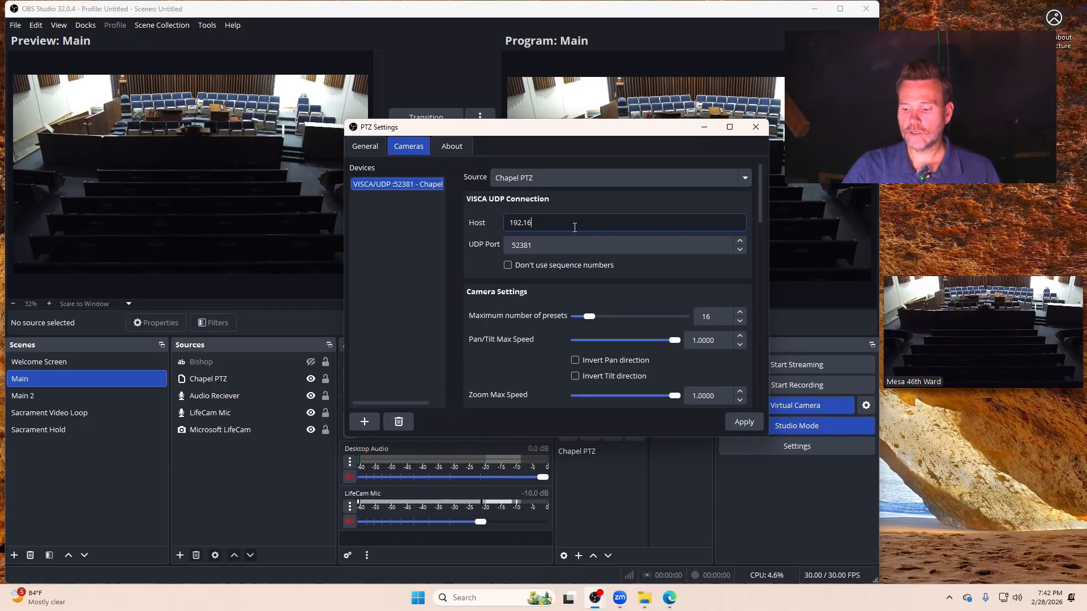
text(8.)
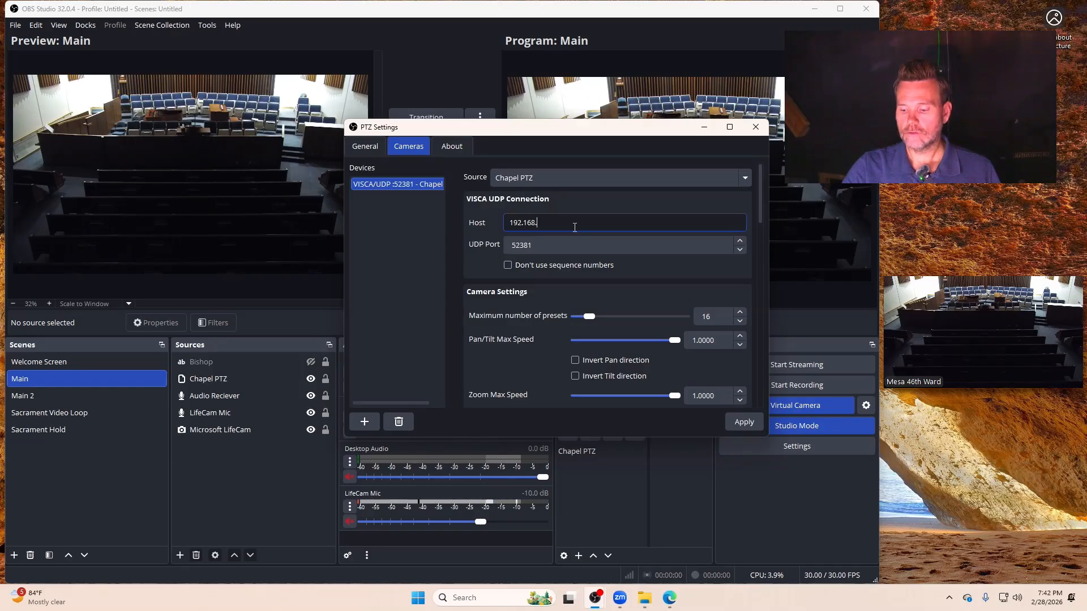
text(108.50)
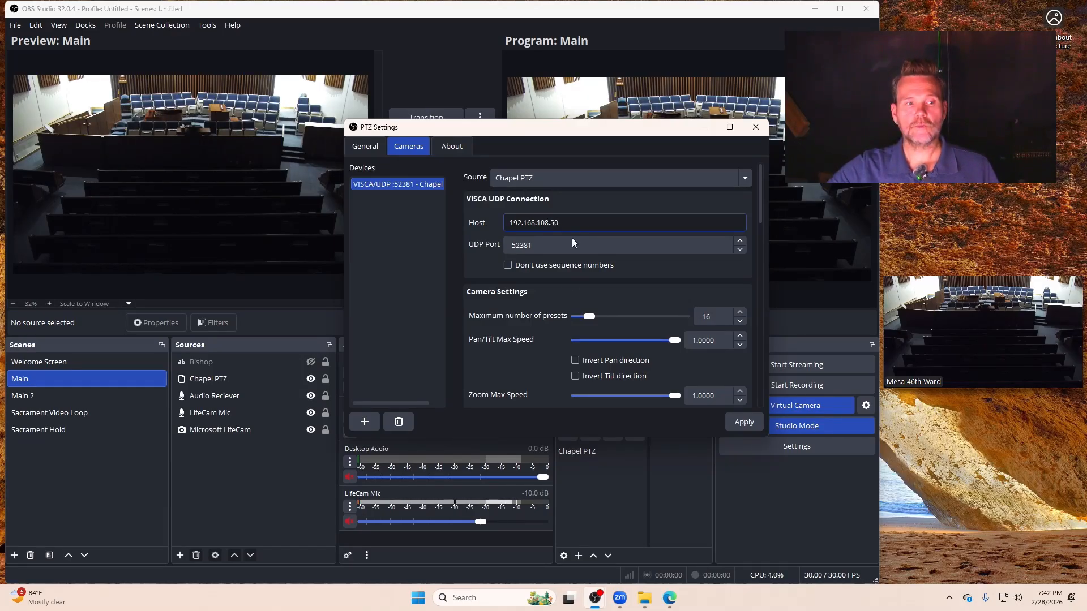
Review the device's remaining camera settings, apply the configuration, and close PTZ Settings.
scroll(580, 289, down, 1)
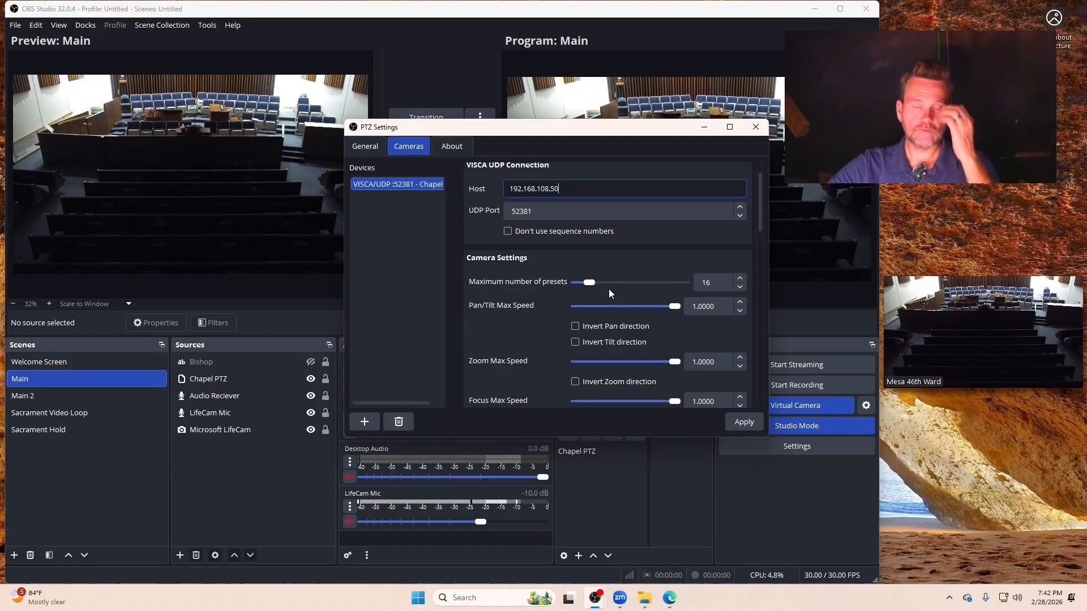
scroll(532, 307, down, 1)
scroll(557, 303, down, 2)
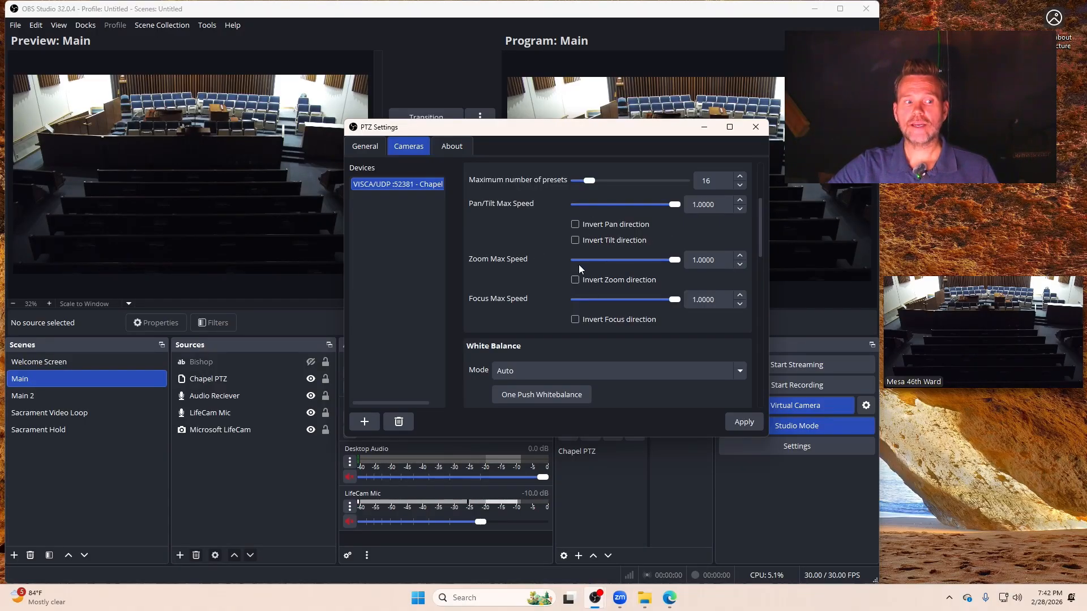
scroll(511, 253, down, 10)
scroll(577, 271, down, 3)
scroll(579, 270, up, 15)
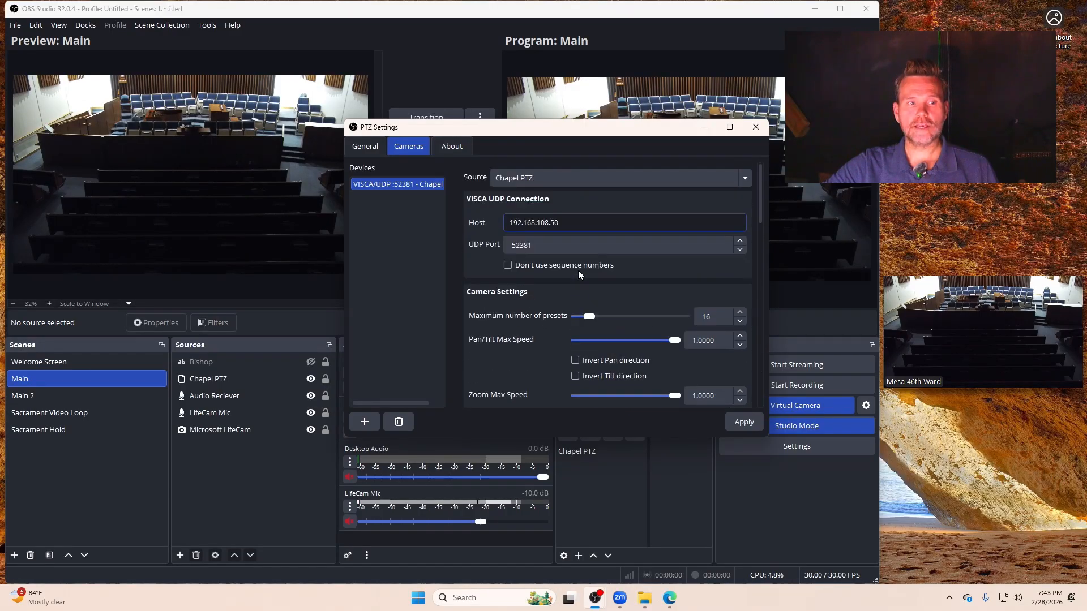
click(744, 424)
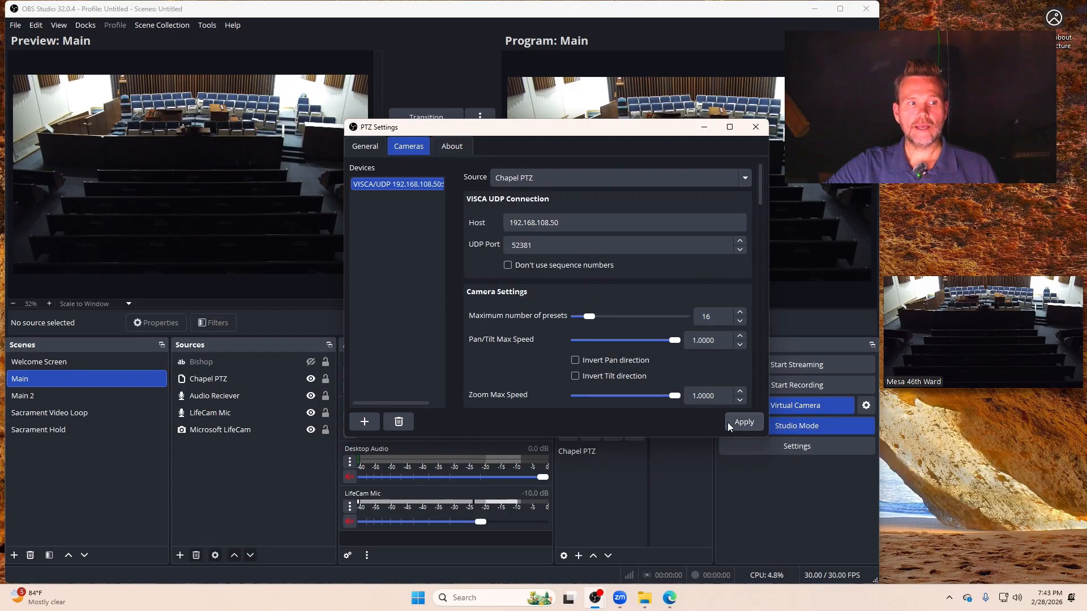
click(755, 127)
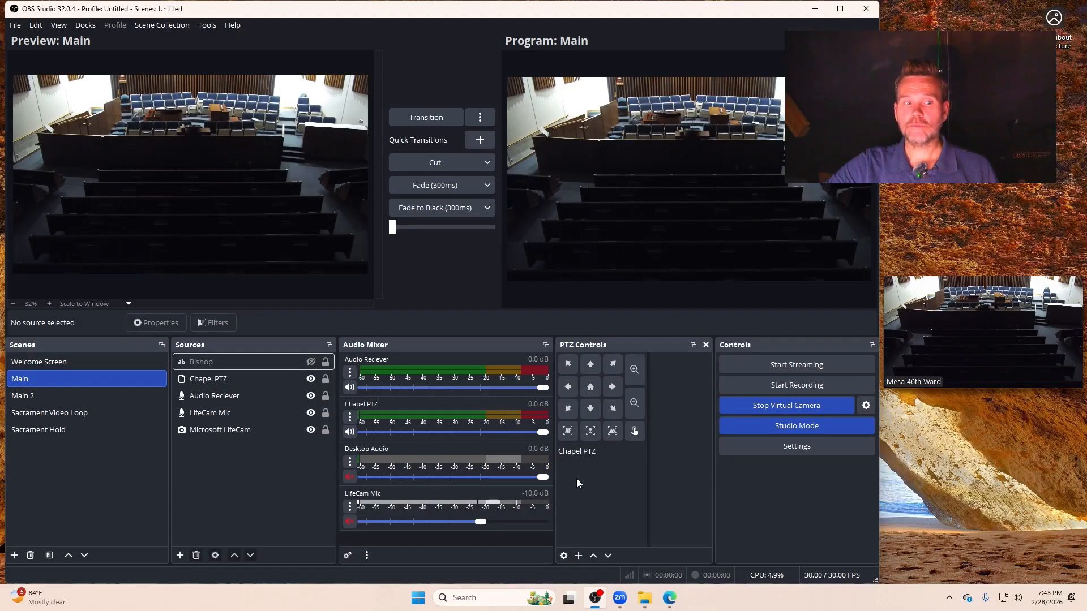
Select the Chapel PTZ source and its PTZ device, zoom the camera in, and tilt it up to the seats on the stand.
click(206, 381)
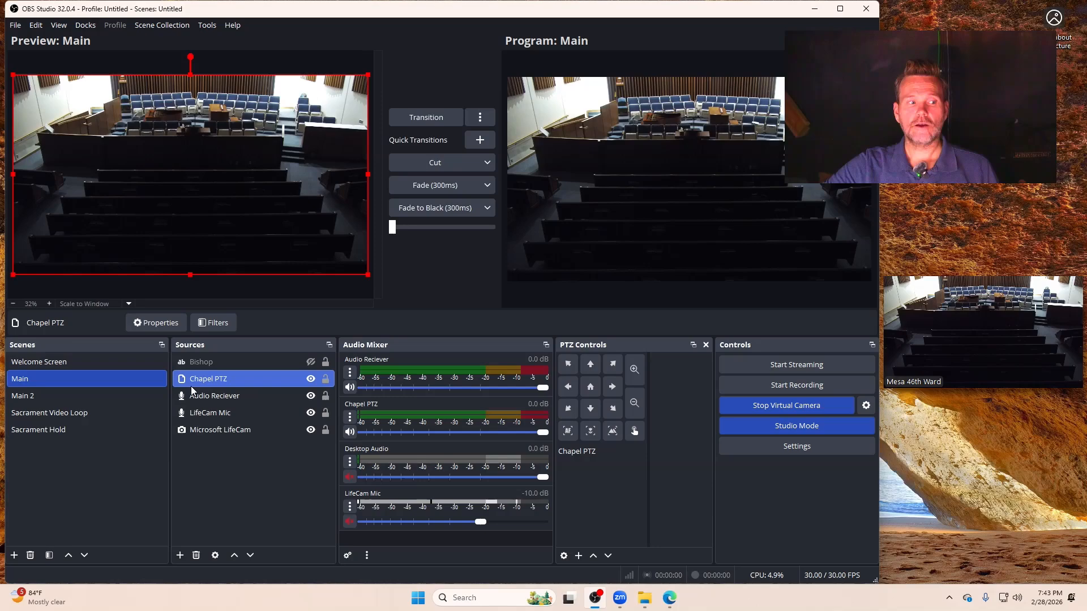
click(592, 447)
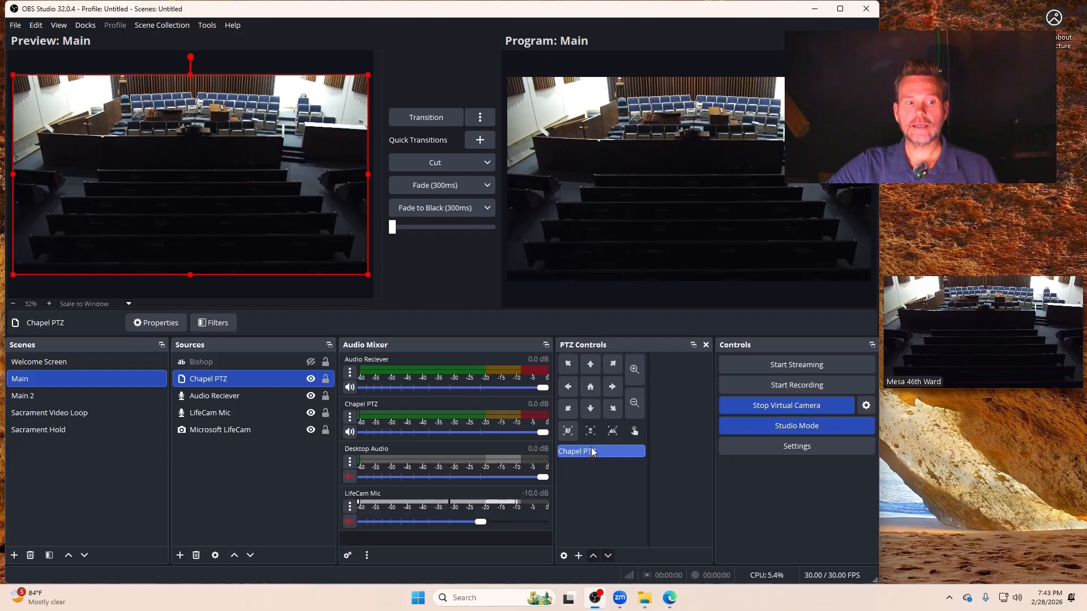
click(633, 375)
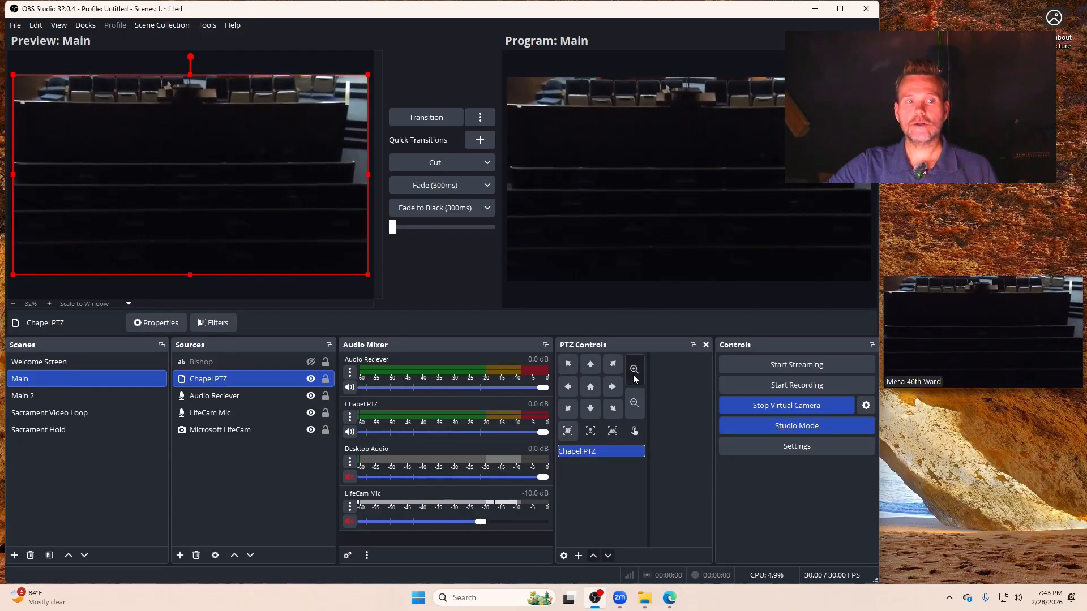
click(591, 365)
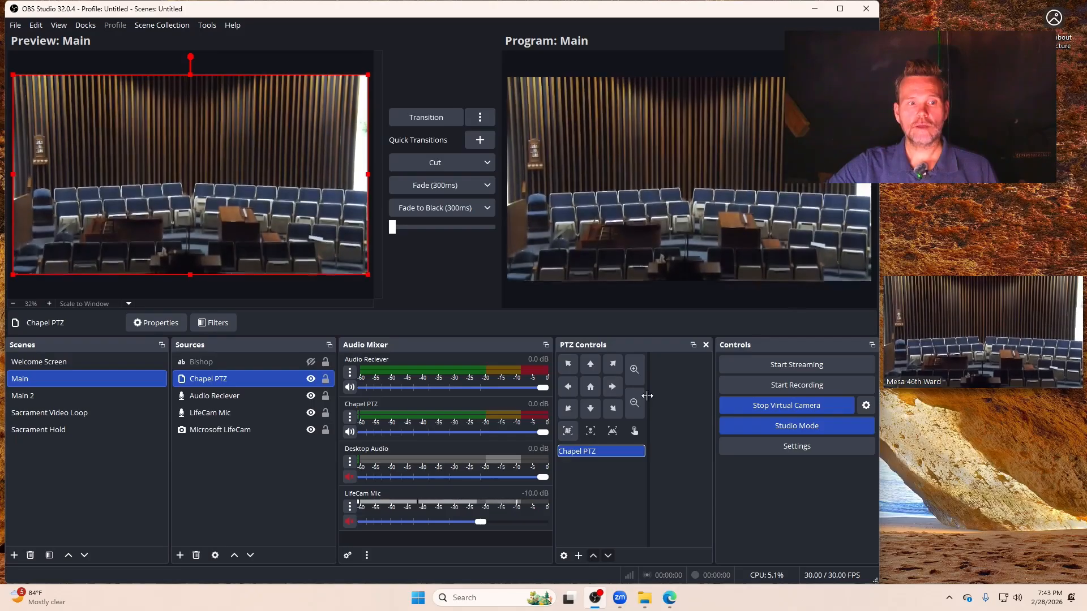
Zoom the Chapel PTZ camera in and tilt it down for a close shot of the pulpit.
click(638, 378)
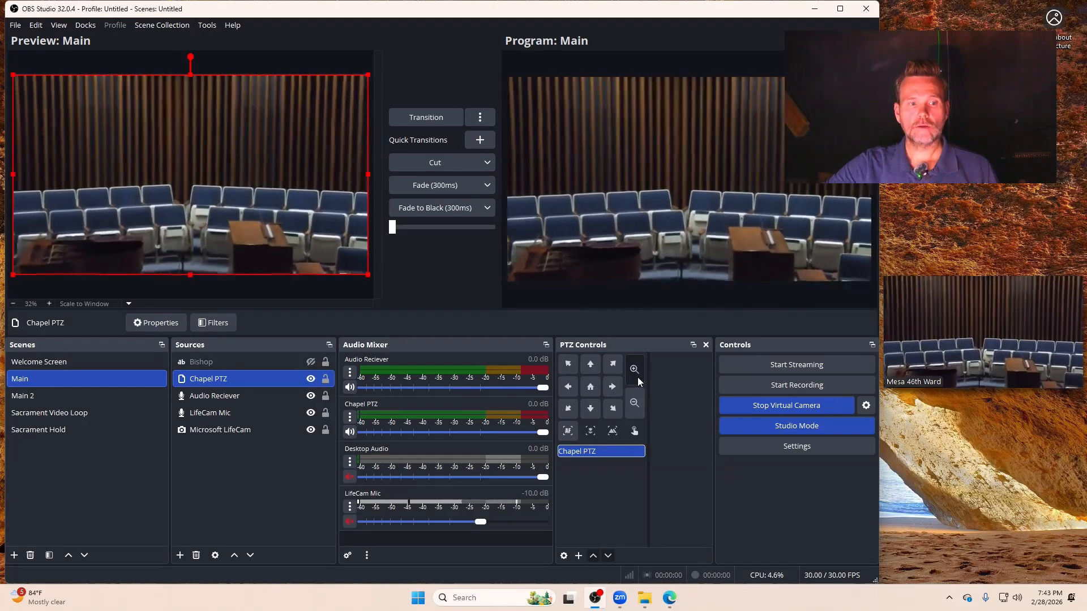
click(592, 412)
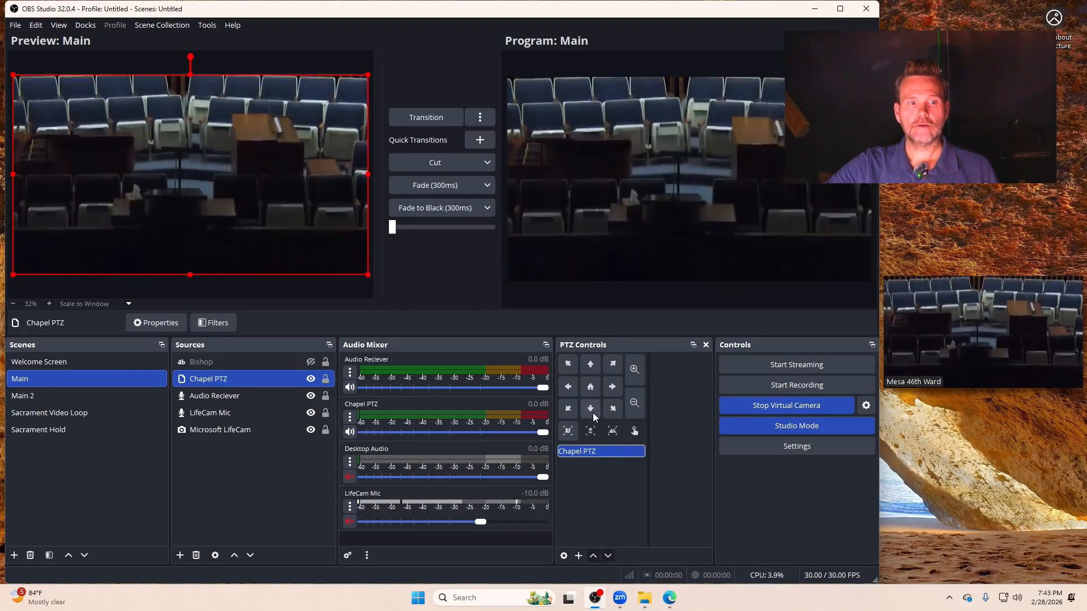
click(632, 375)
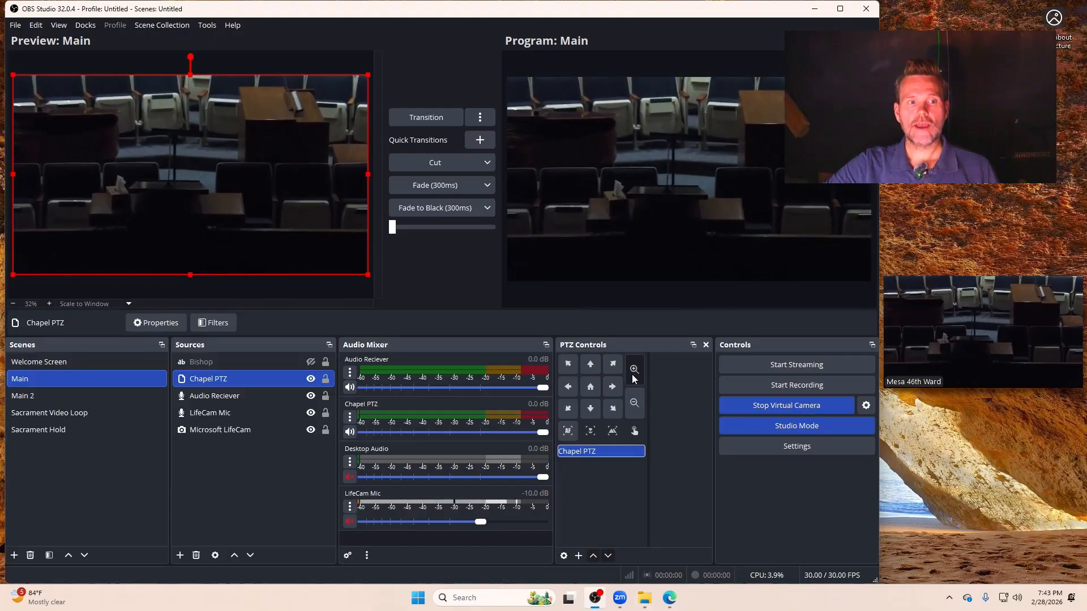
click(590, 367)
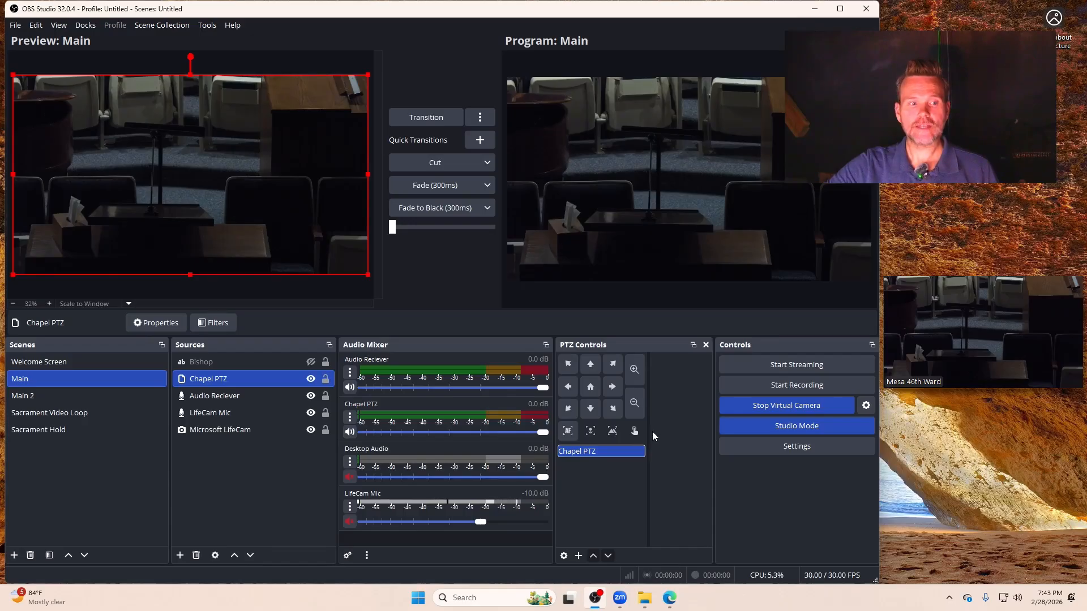
click(634, 368)
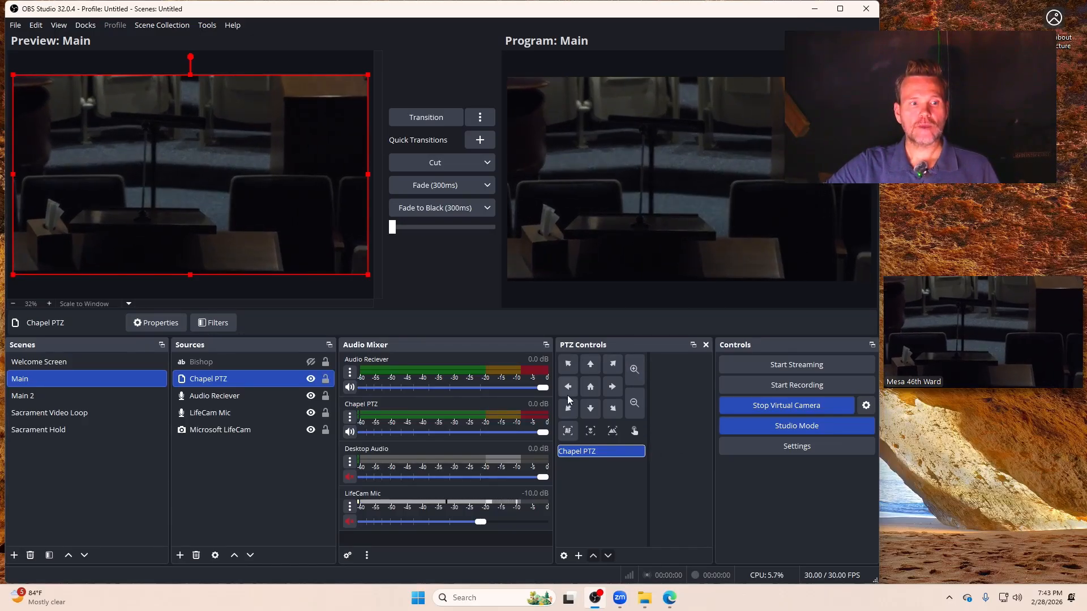
Fine-tune the camera's pan, tilt and zoom until the pulpit is roughly centred in the close shot.
click(567, 386)
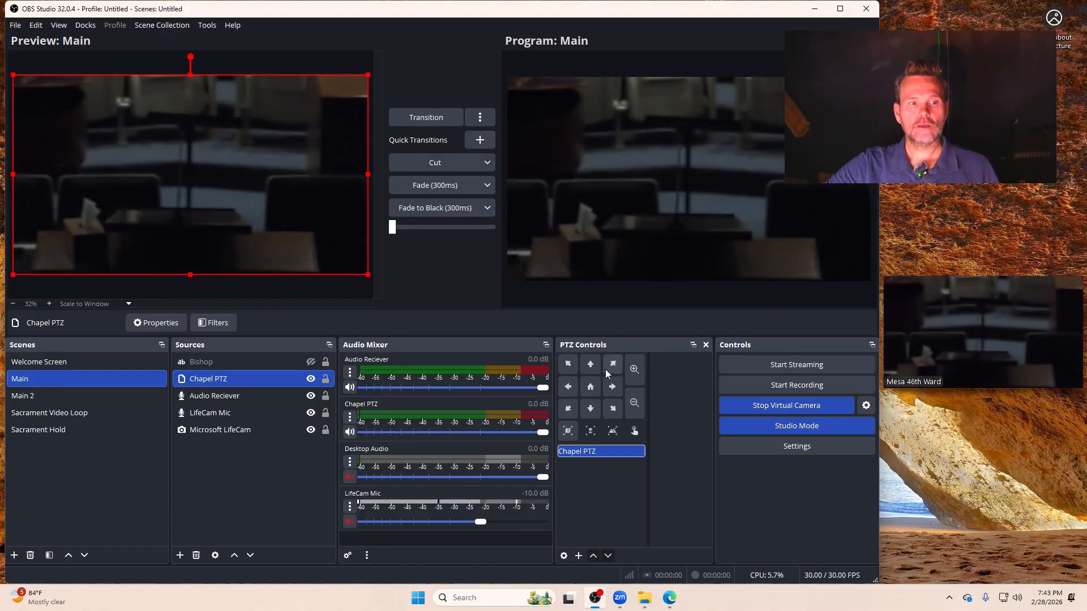
click(594, 367)
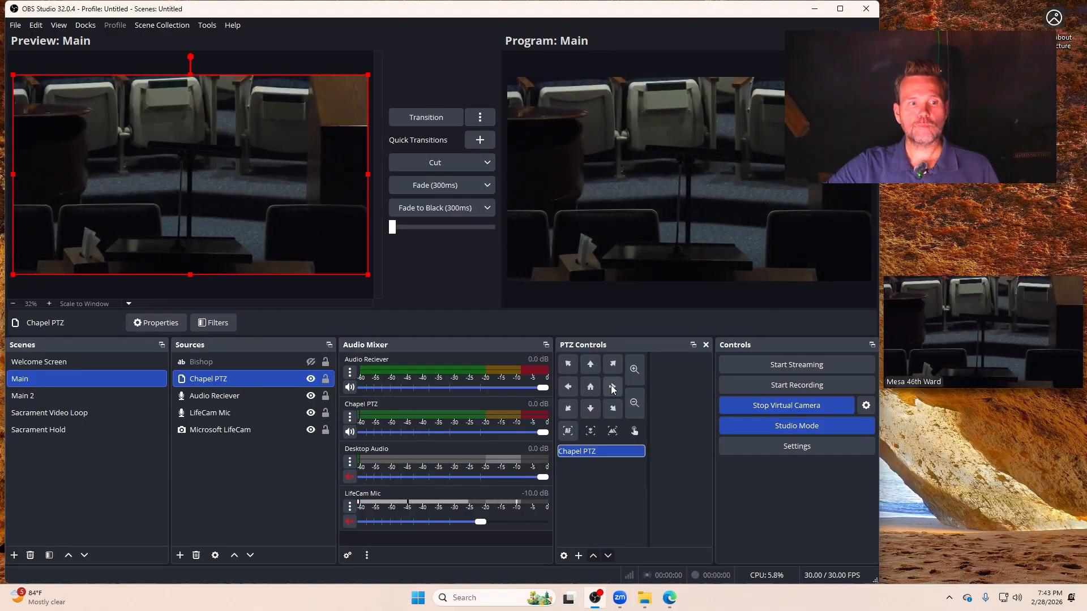
click(633, 370)
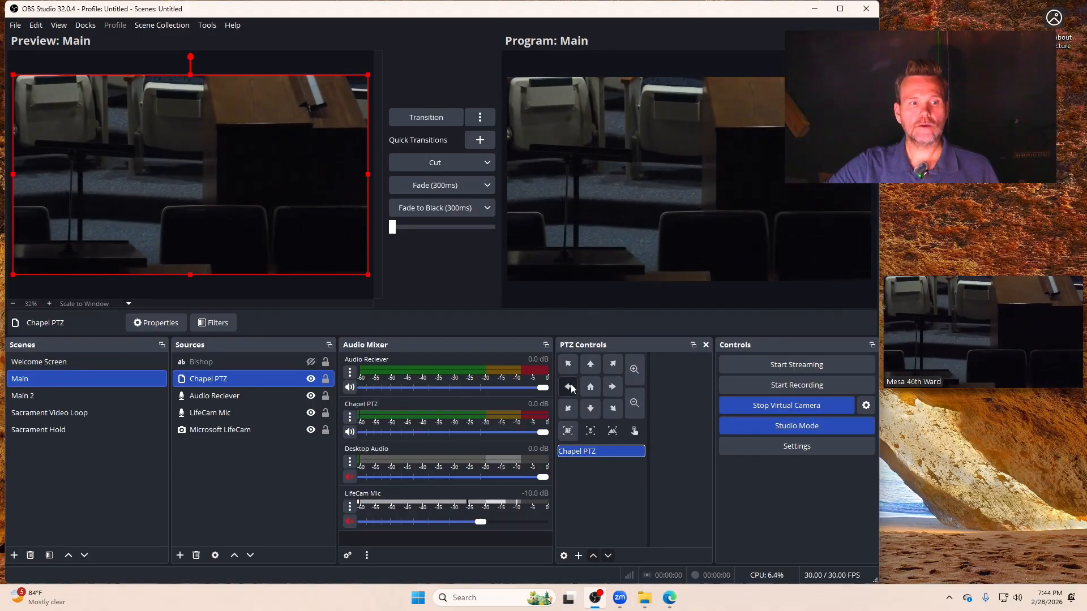
click(570, 386)
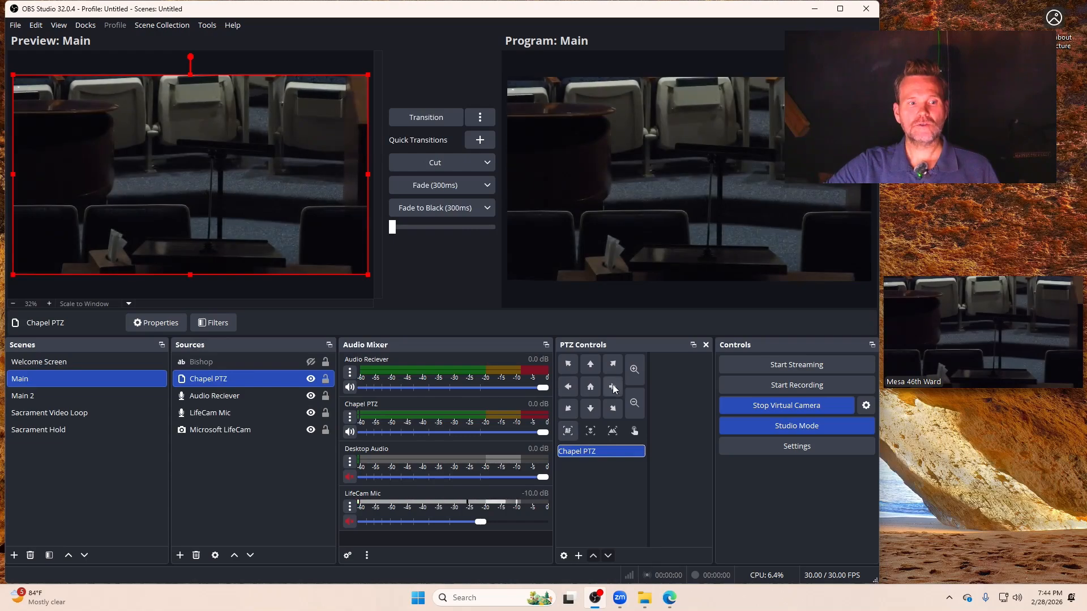
click(616, 384)
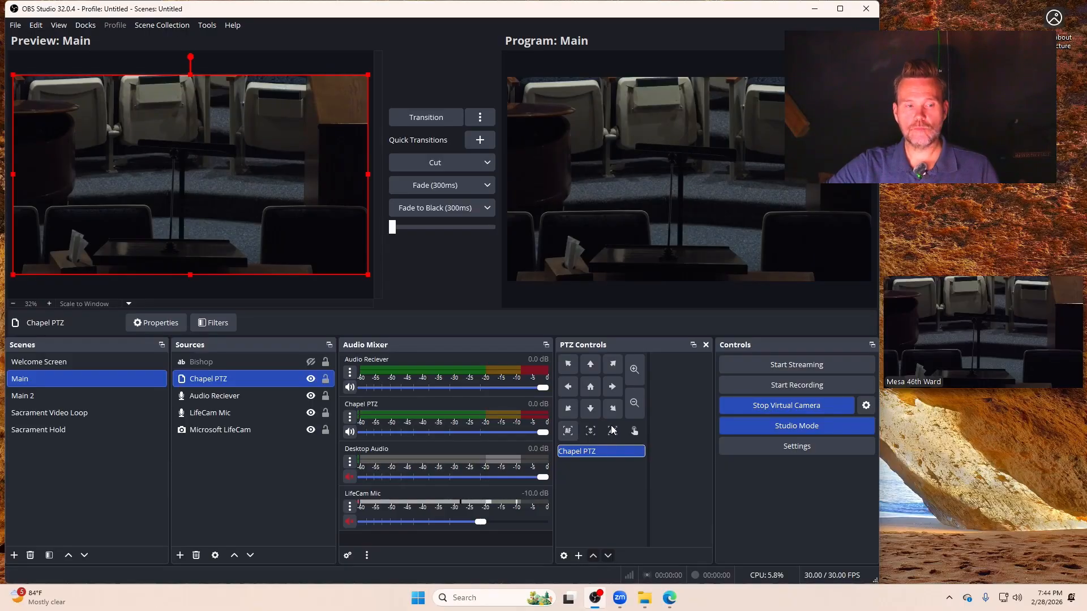
click(611, 388)
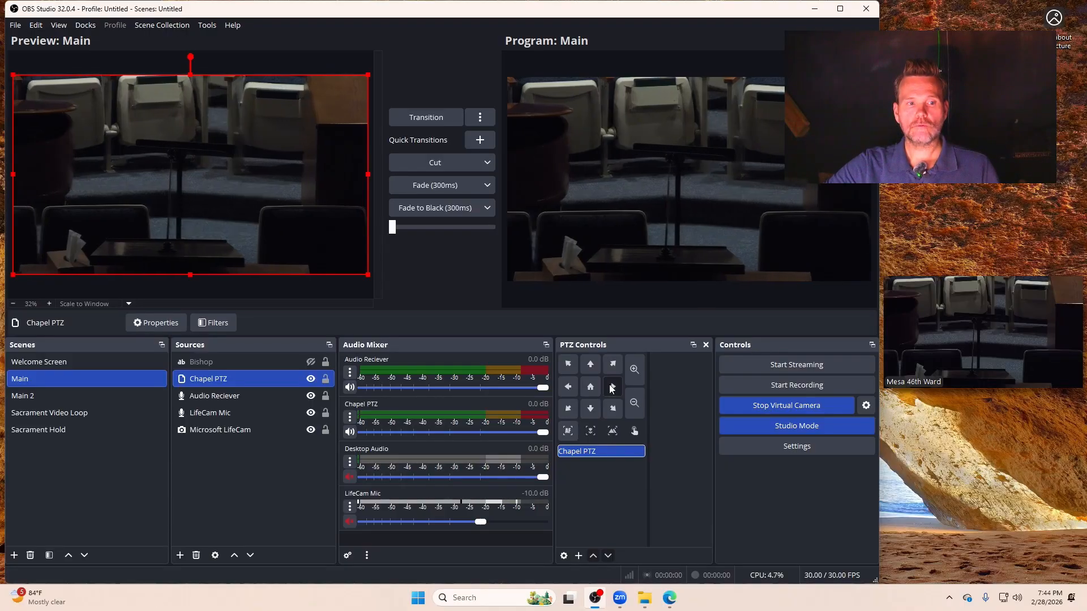
click(568, 386)
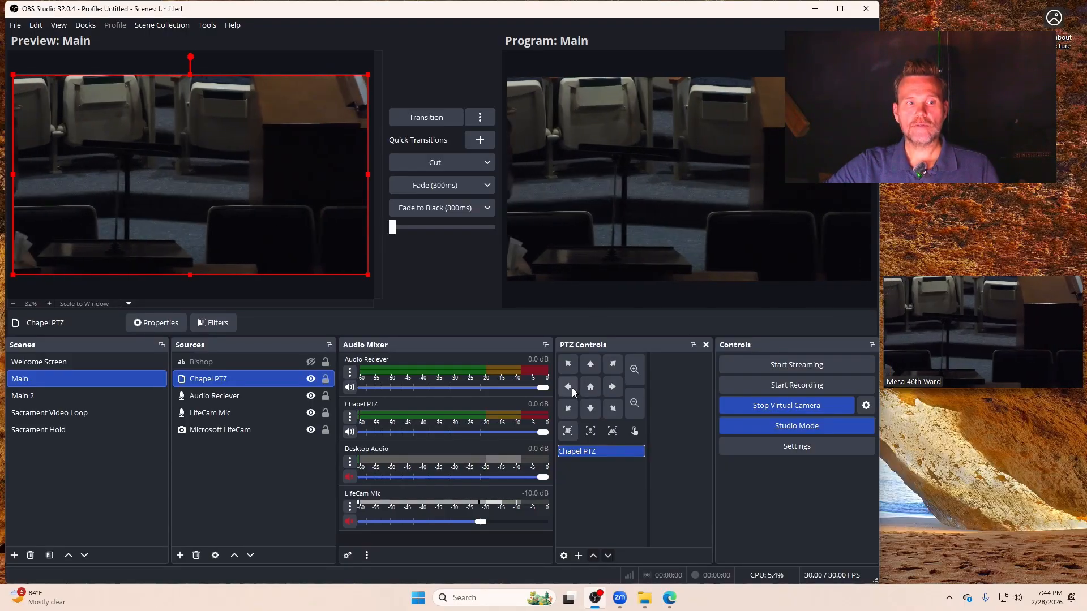
click(568, 387)
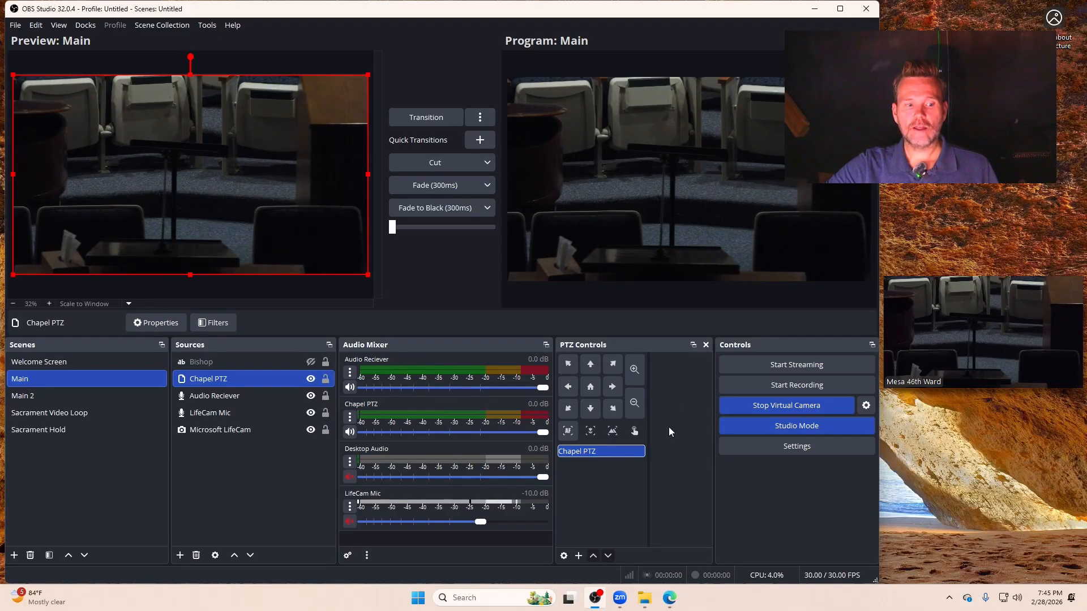
Add a camera preset named "Speaker close" and save the current close shot of the pulpit to it.
right_click(671, 371)
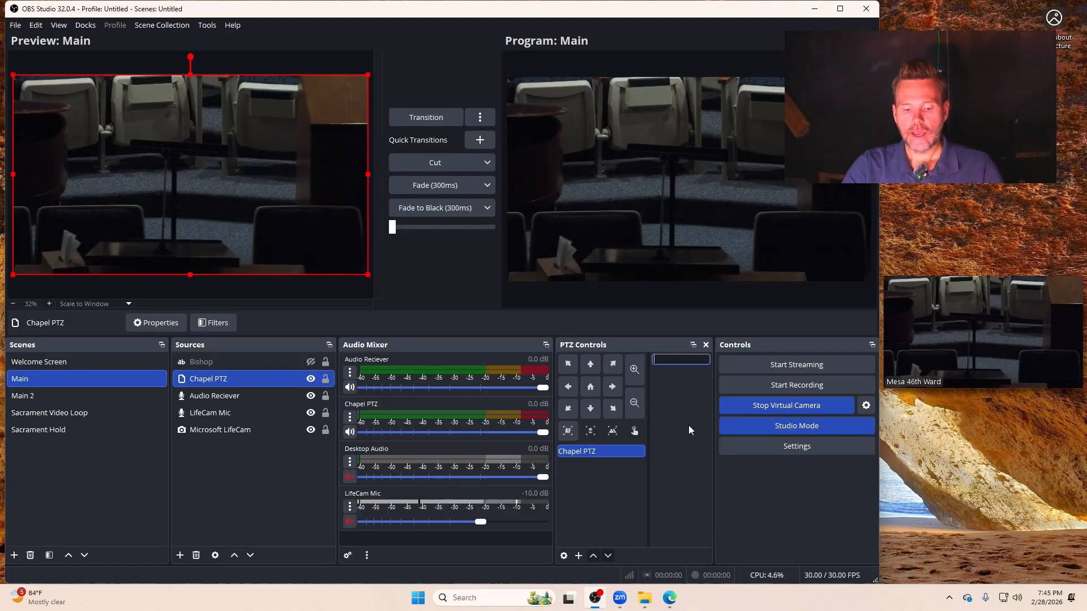
text(Speaker close)
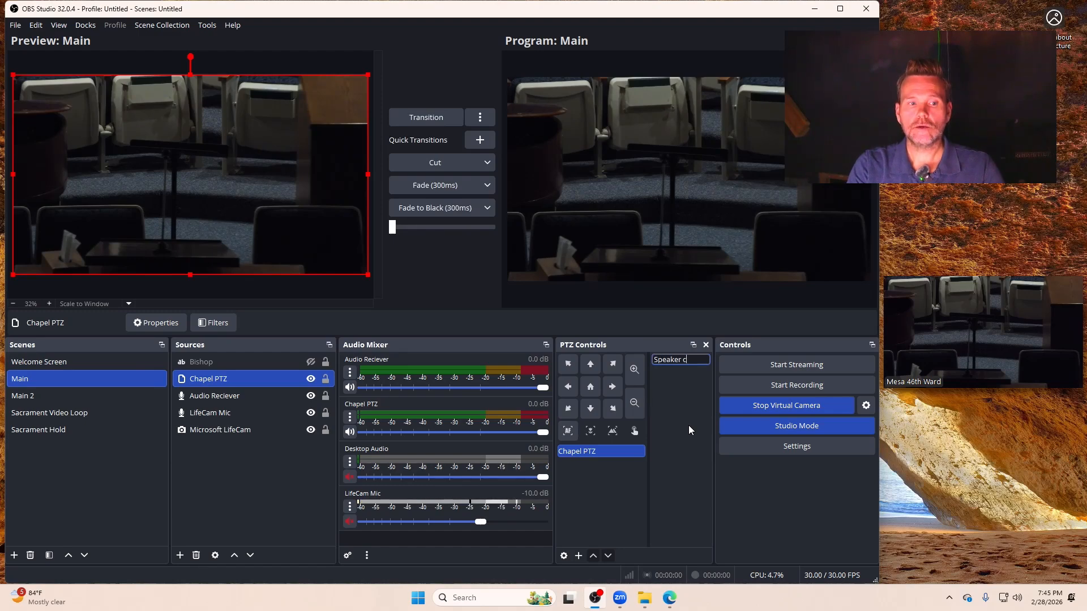
key(Return)
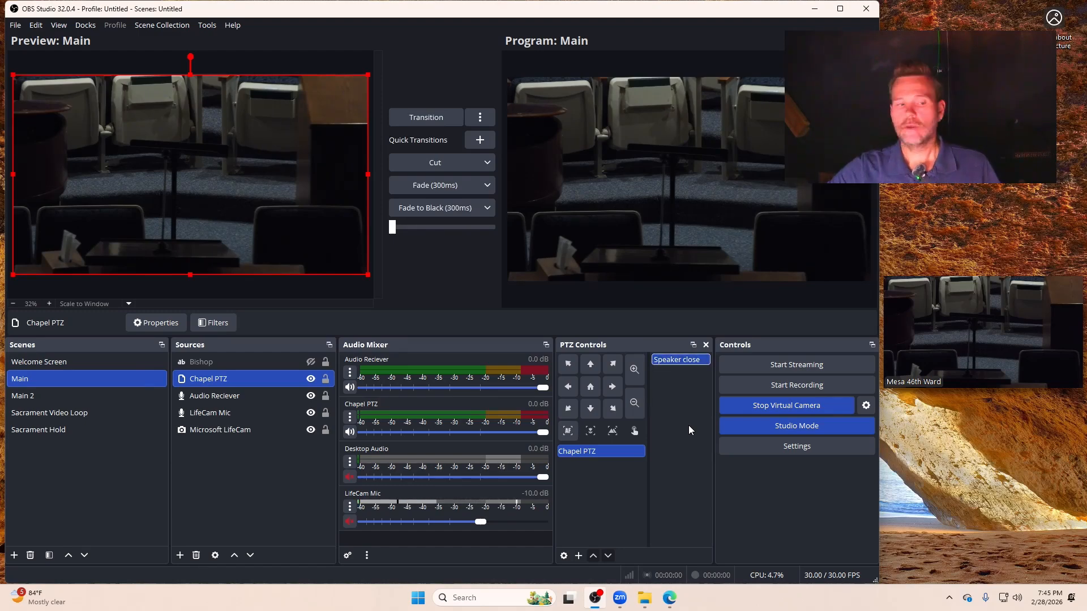
right_click(667, 360)
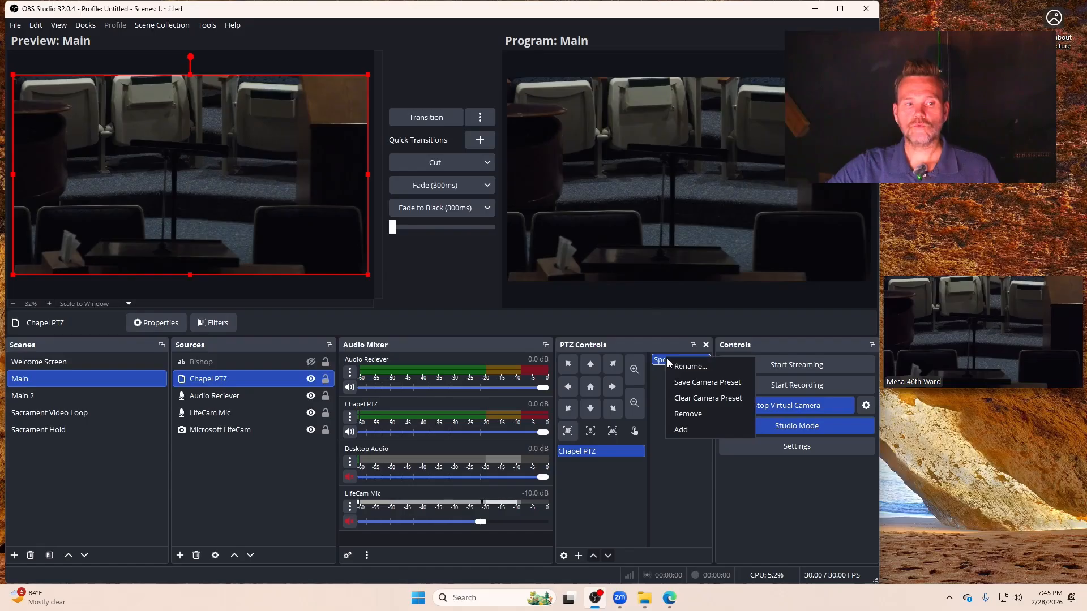
click(687, 384)
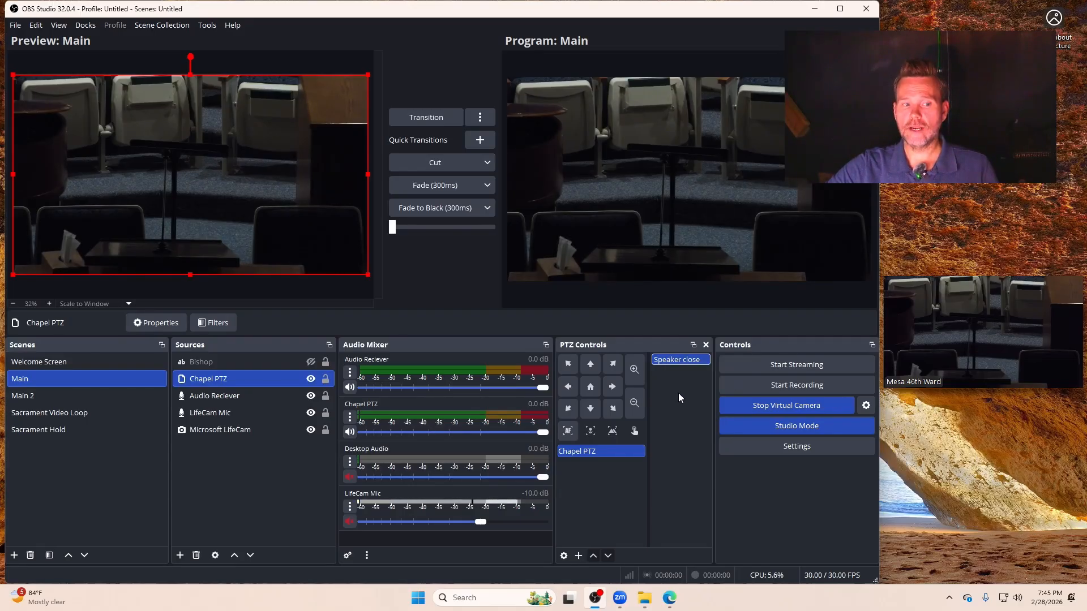
Zoom the camera out to a wide view of the stand and save it as a new preset named "Rostrum".
click(636, 409)
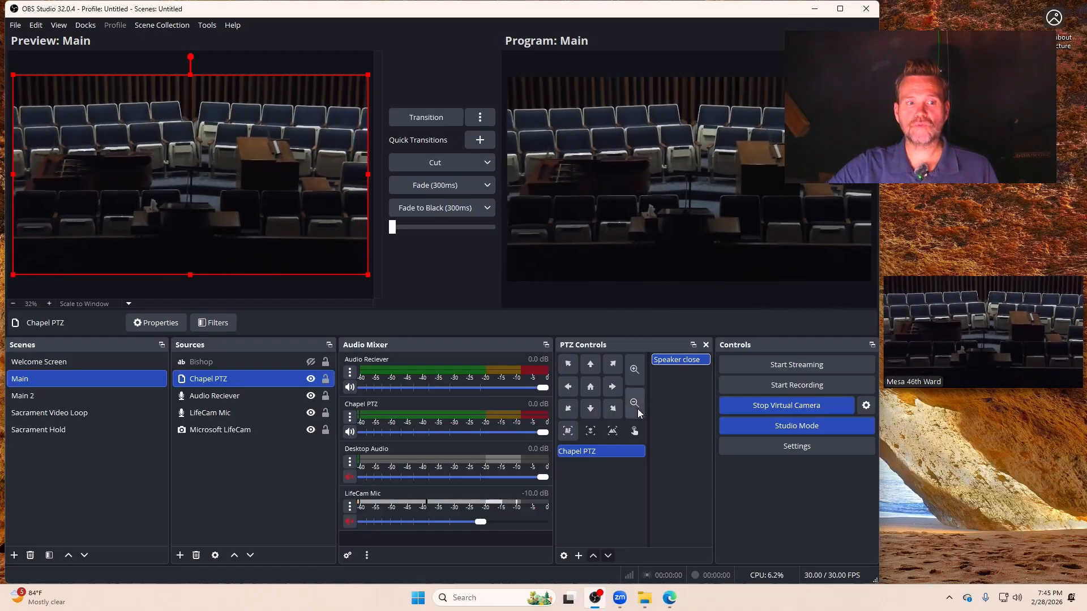
click(636, 378)
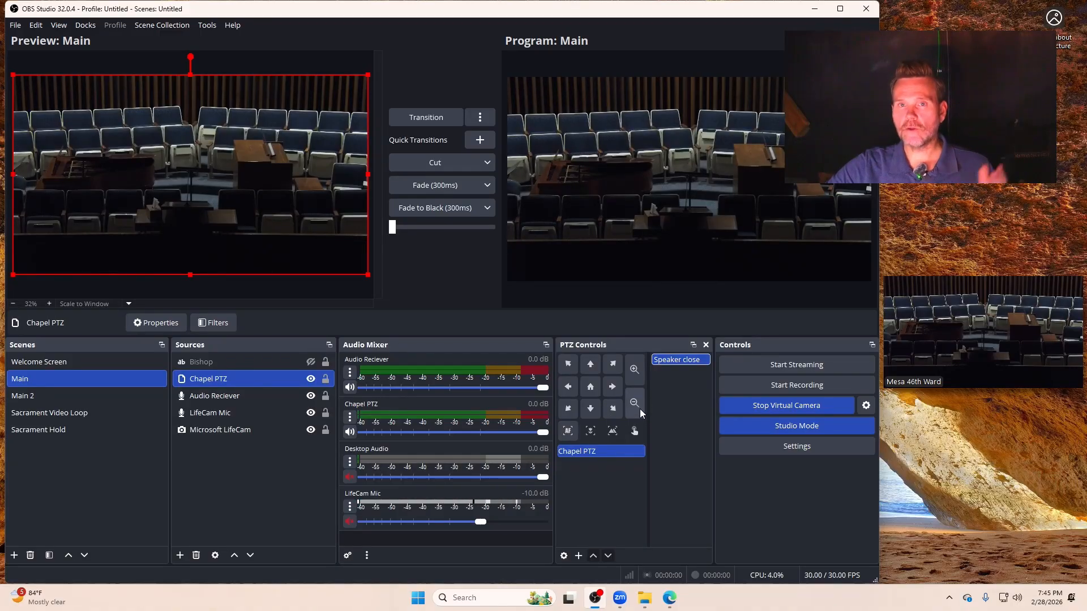
double_click(668, 374)
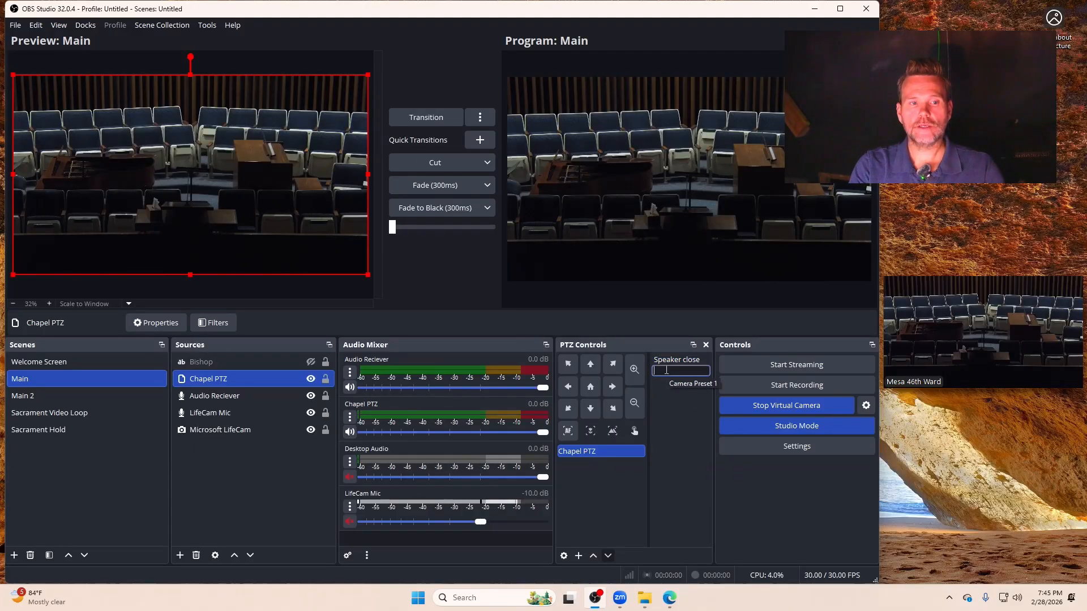
text(Rostrum)
key(Return)
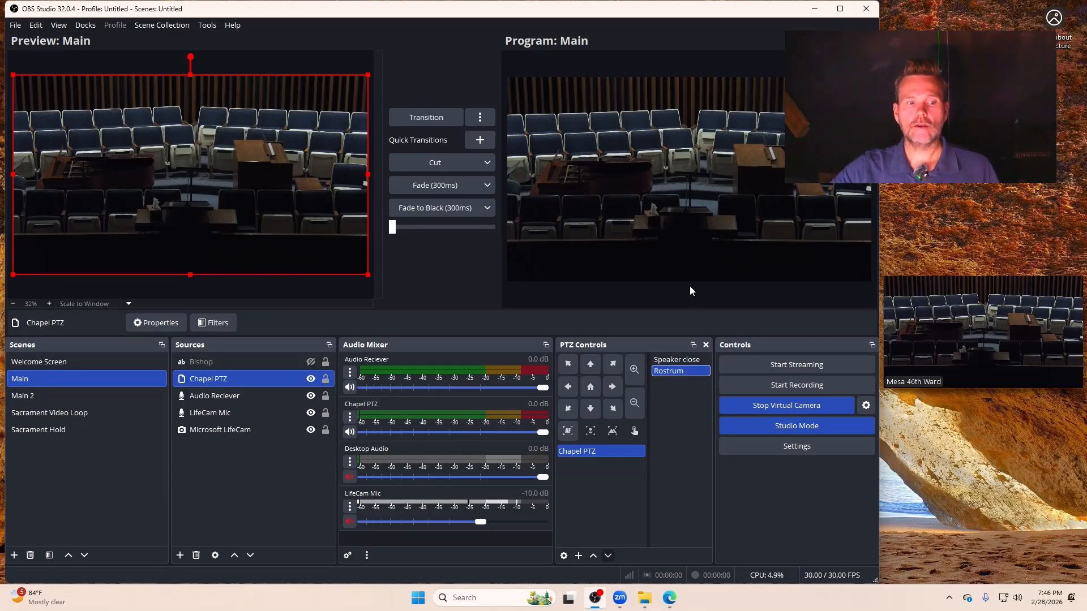
right_click(671, 369)
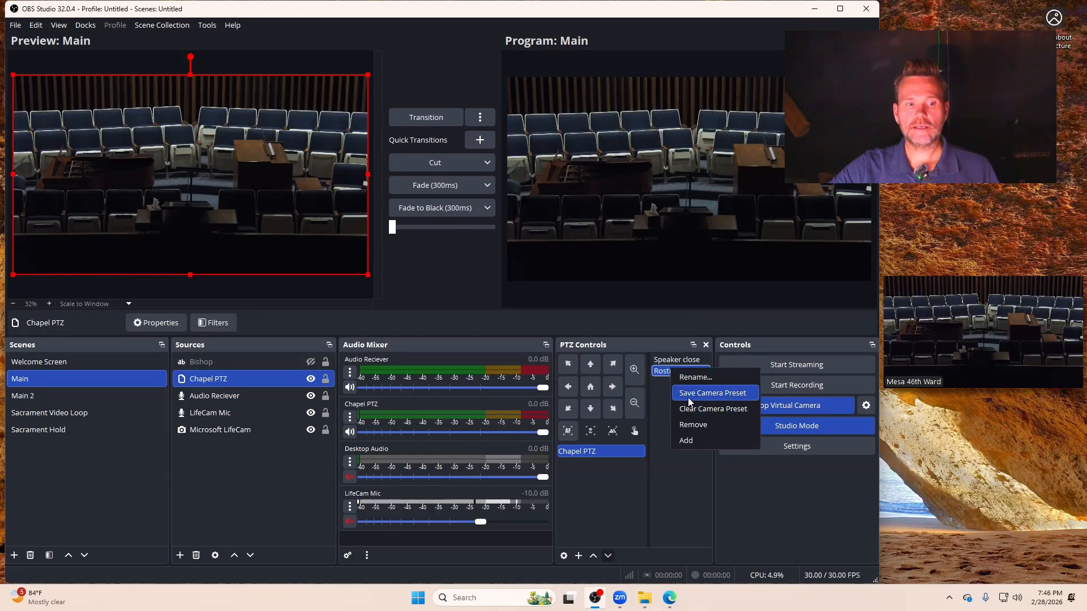
click(688, 398)
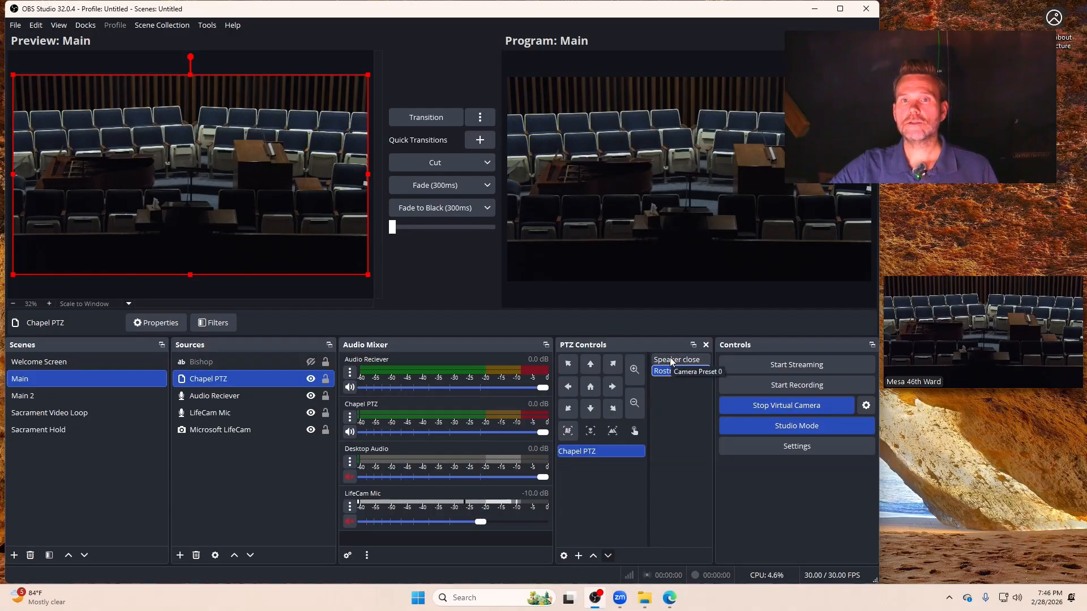
Move the camera off the Rostrum view, swing it back to the stand, and zoom in on the seats behind the pulpit.
click(566, 367)
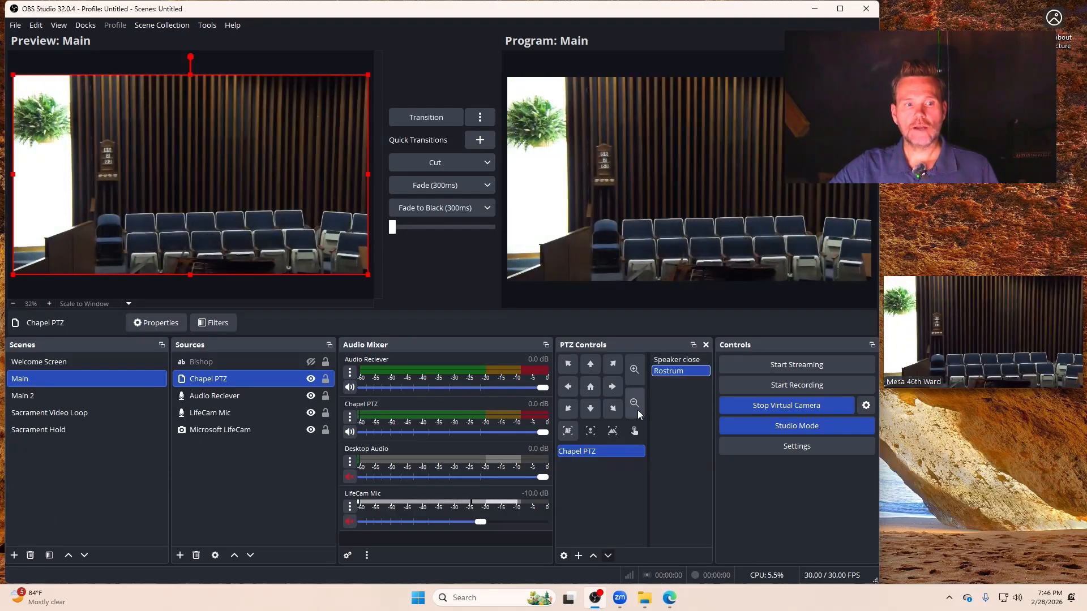
click(613, 408)
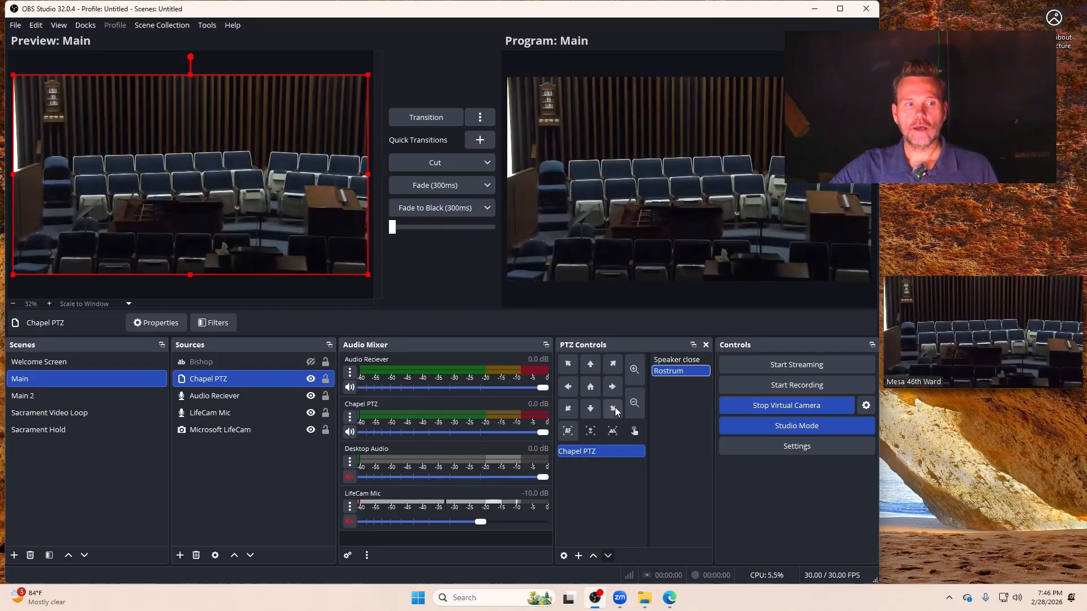
click(612, 387)
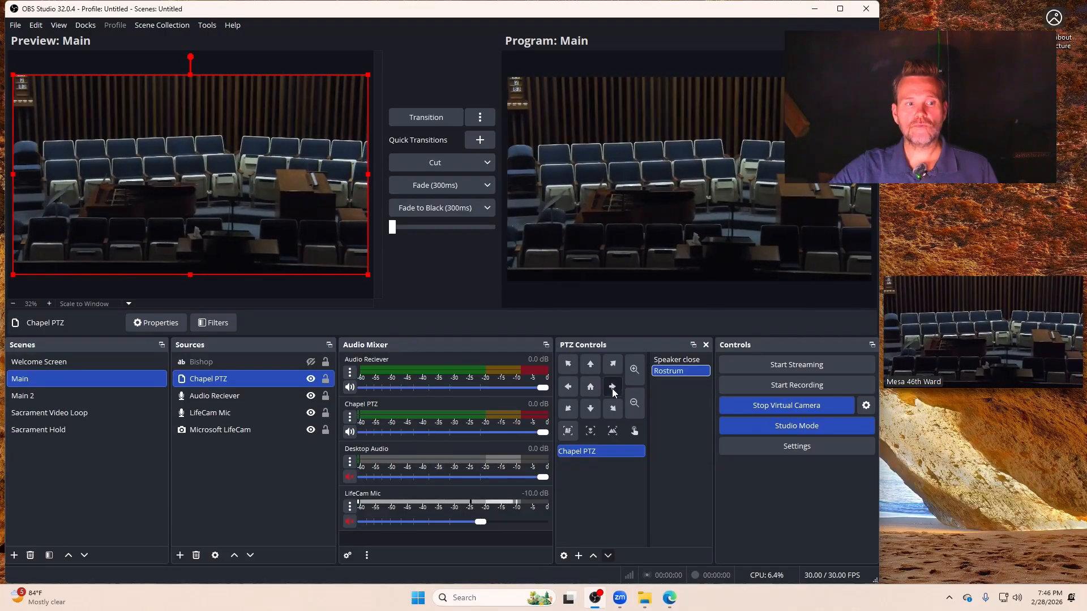
click(632, 369)
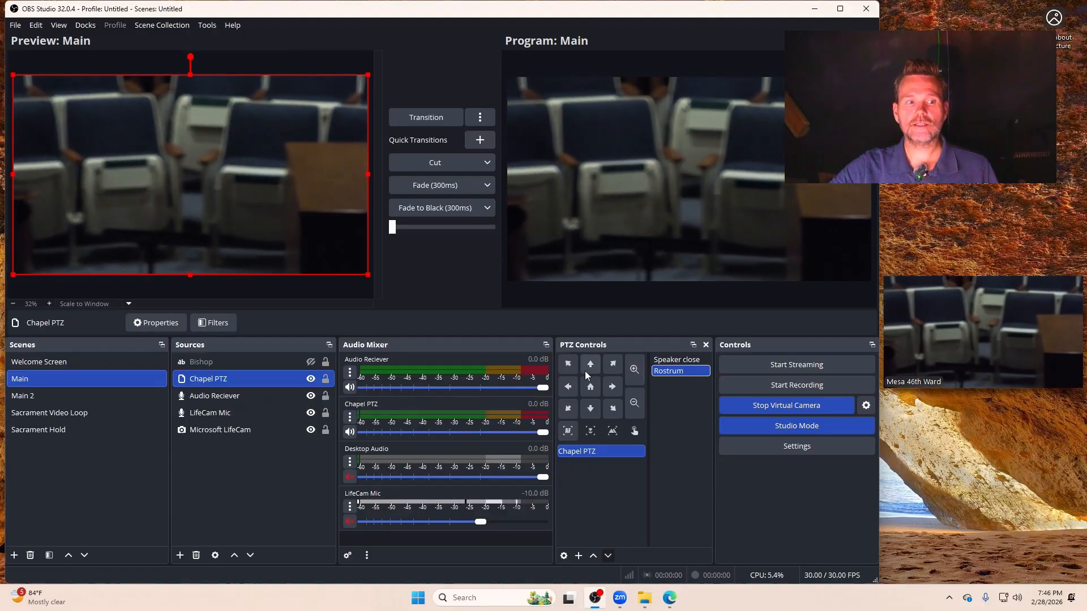
click(566, 365)
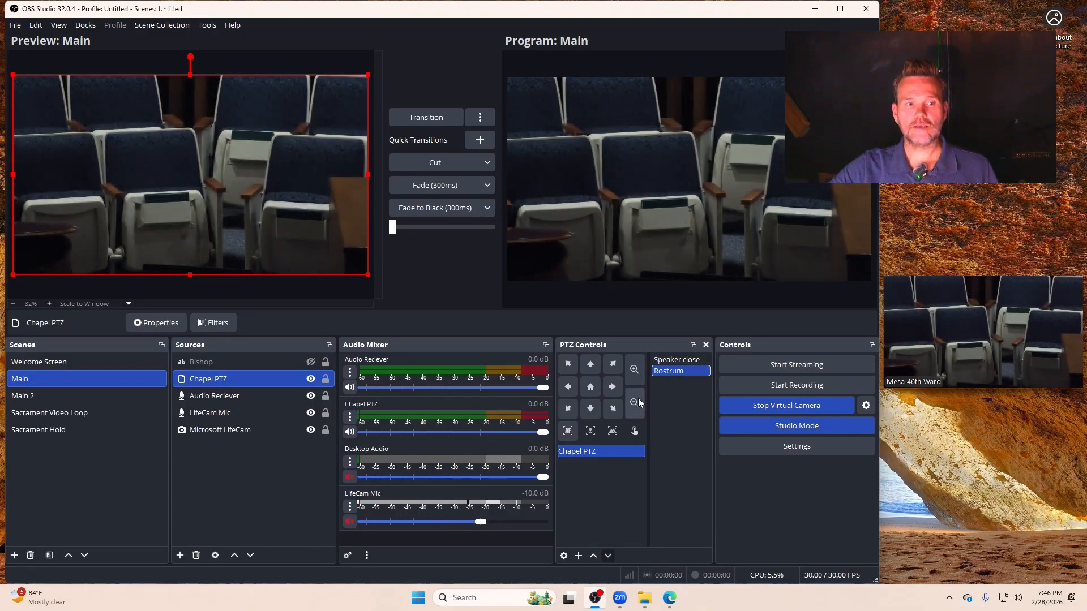
click(597, 412)
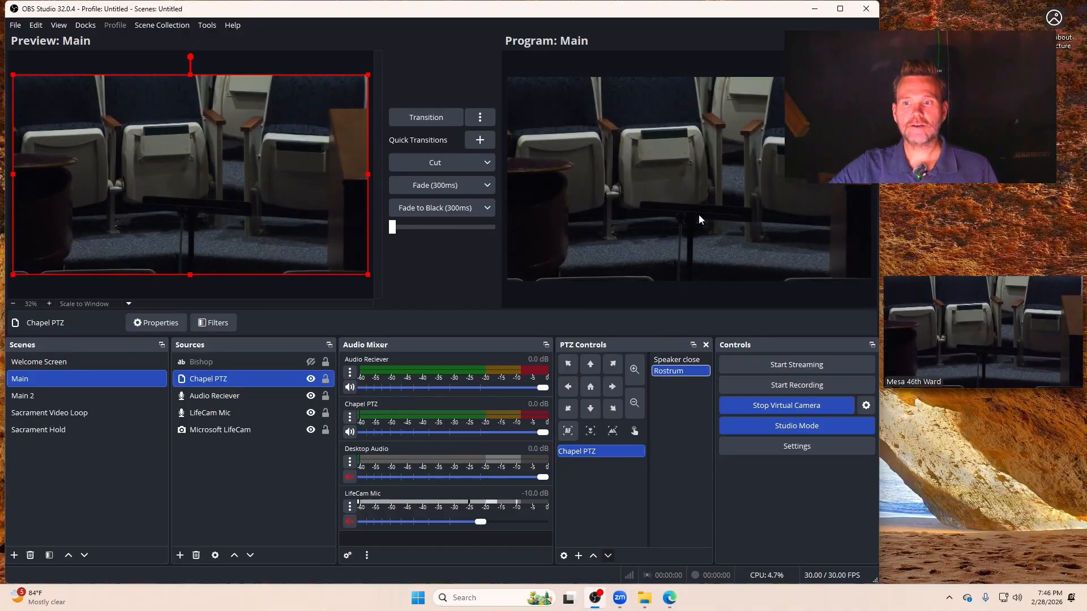
Adjust the camera's tilt and pan to frame the rows of seats beside the pulpit for the chorister shot.
click(597, 366)
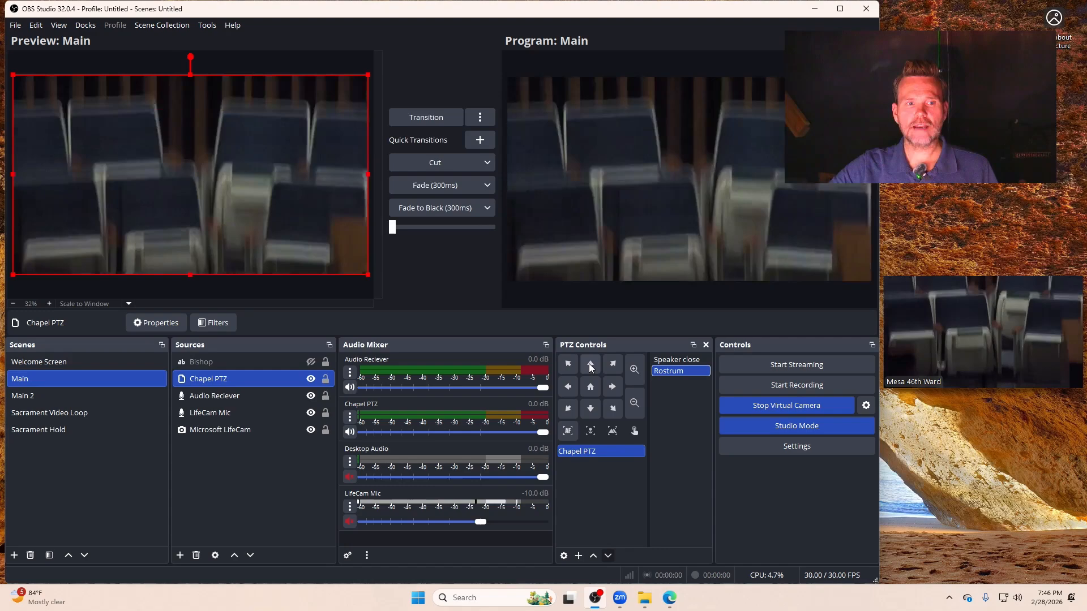
click(591, 407)
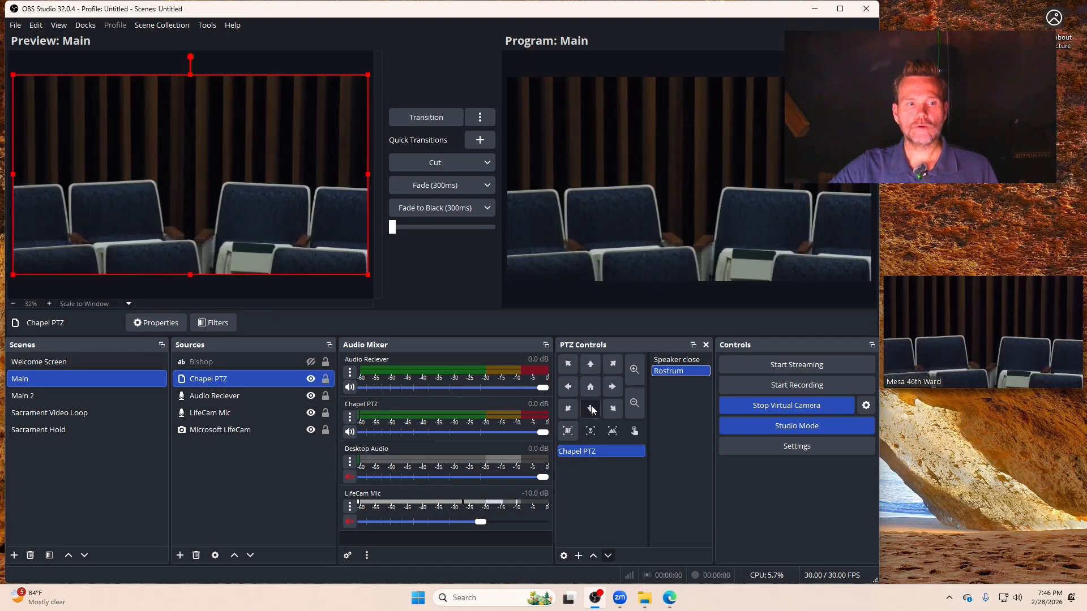
click(591, 405)
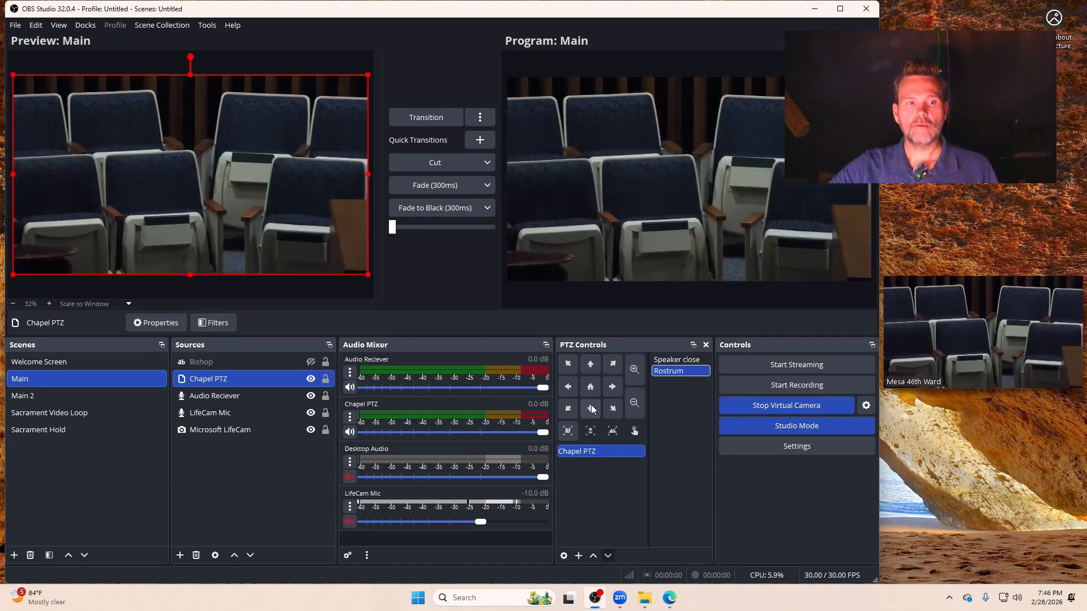
click(591, 405)
click(610, 385)
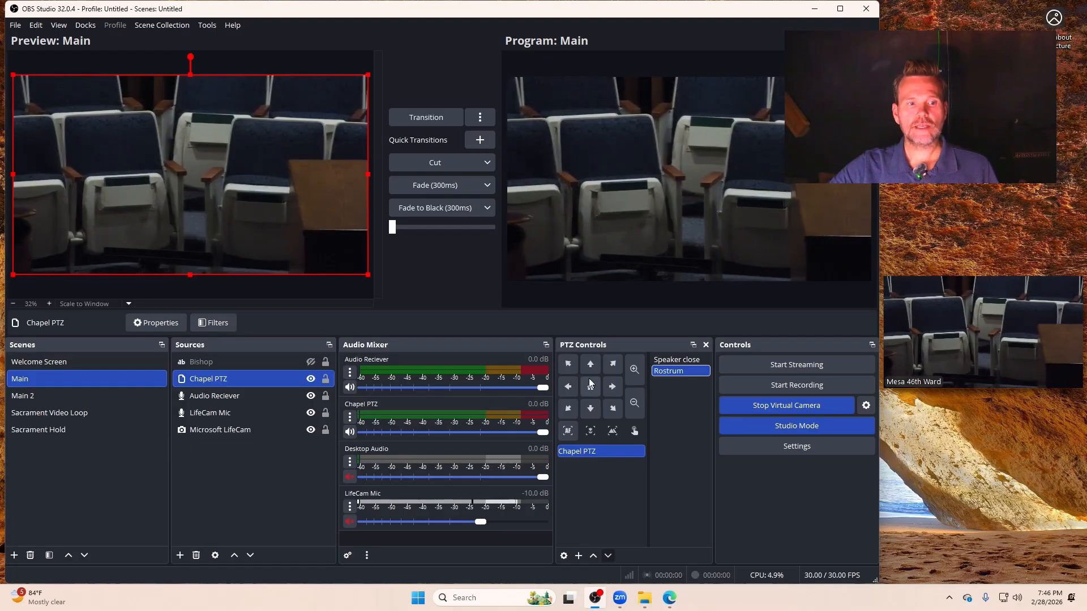
click(590, 386)
click(615, 385)
click(615, 386)
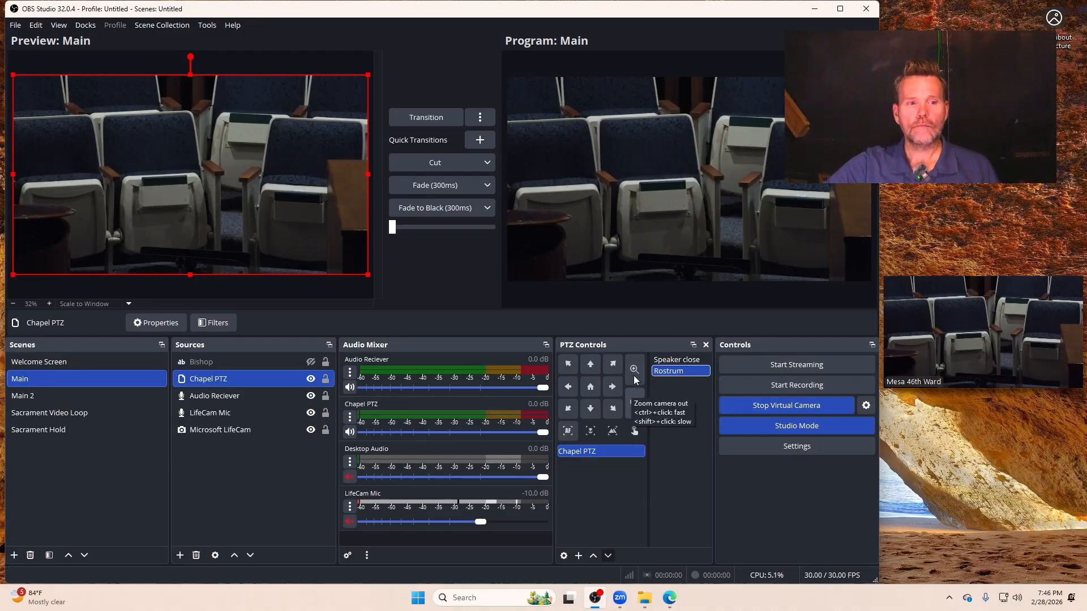
Add a camera preset named "Chorister" and save the current camera position to it.
right_click(668, 405)
click(681, 415)
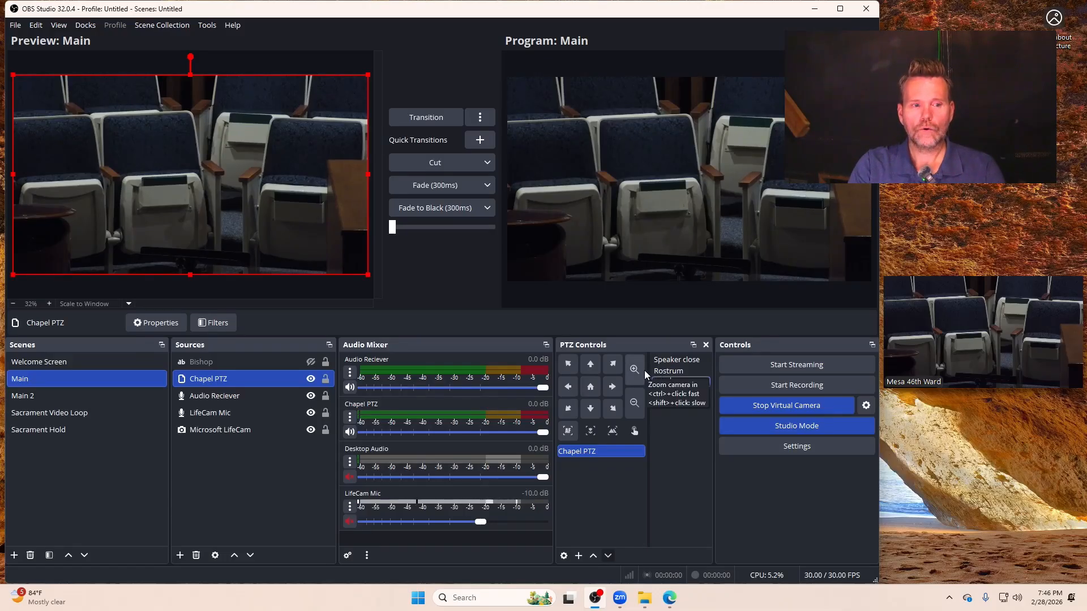
text(Chorister)
right_click(668, 383)
click(697, 409)
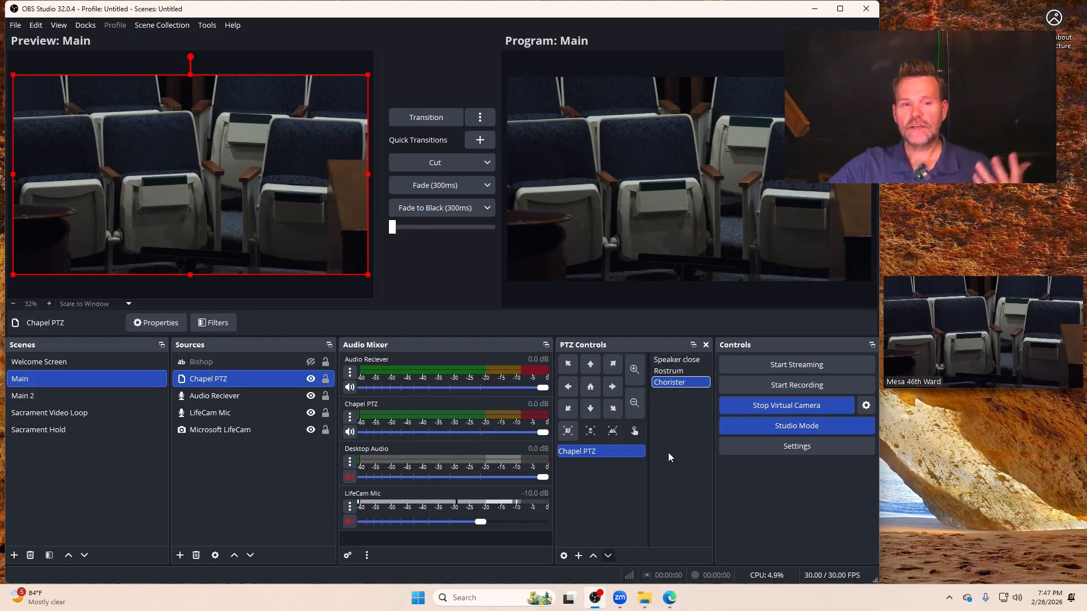
Test the presets by recalling Rostrum and Speaker close, tilting the camera away, and recalling Speaker close and Chorister.
double_click(673, 375)
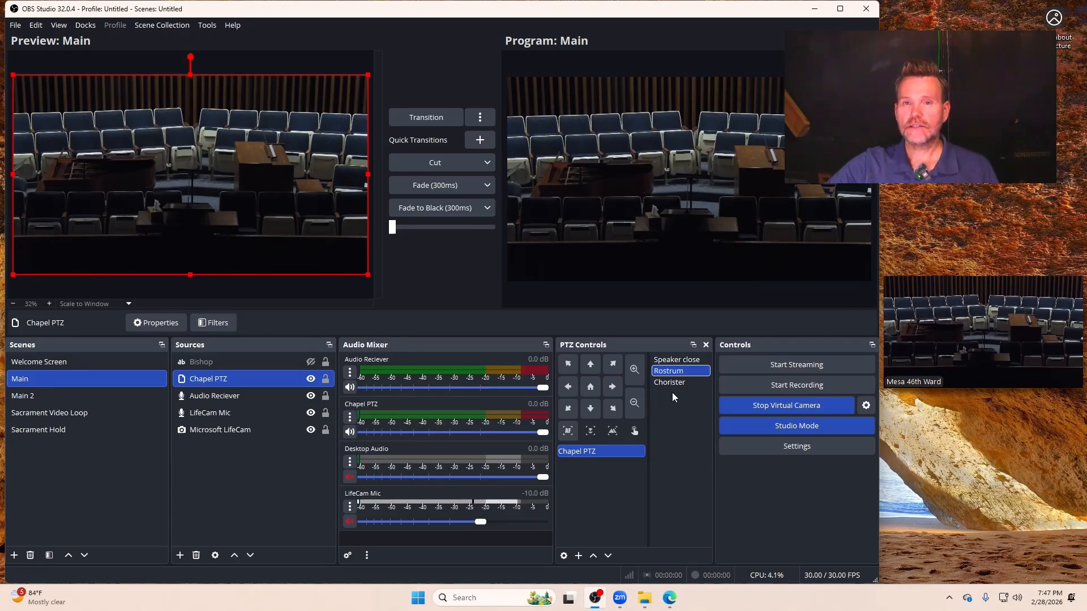
click(666, 361)
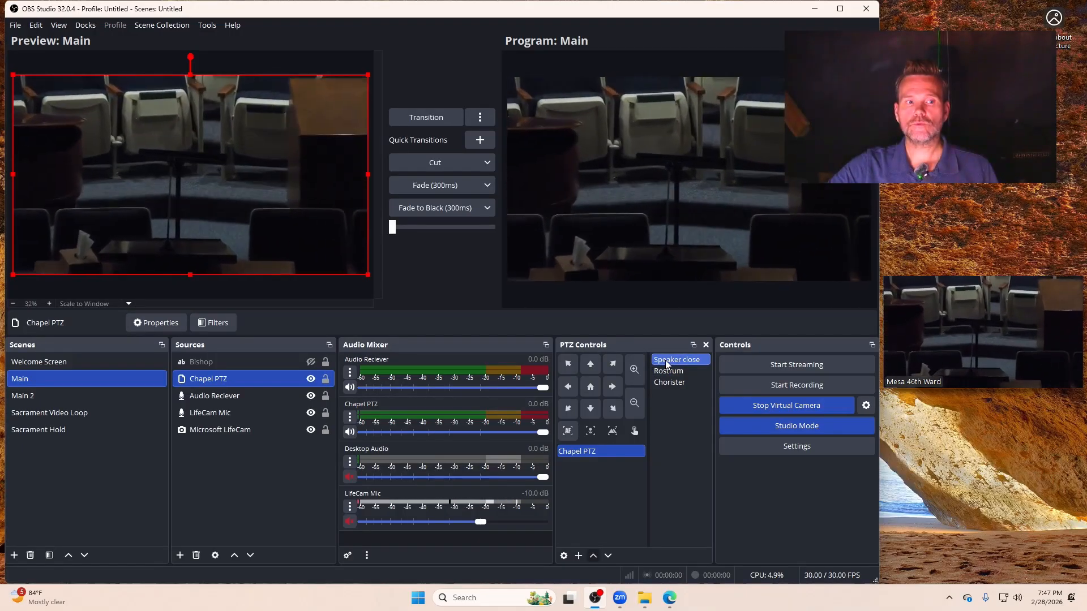
click(592, 366)
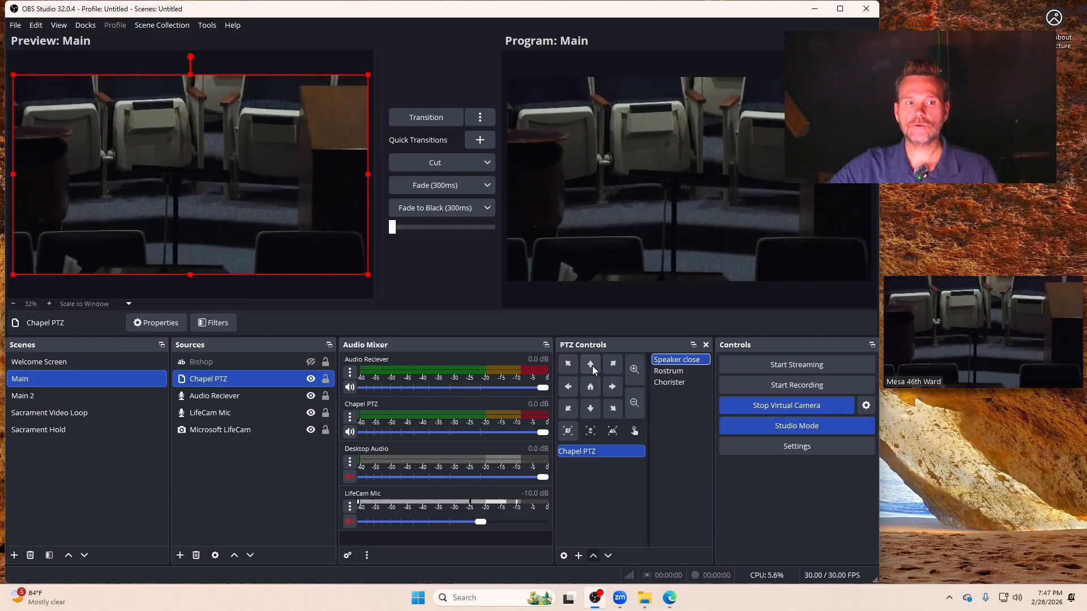
click(592, 366)
click(592, 365)
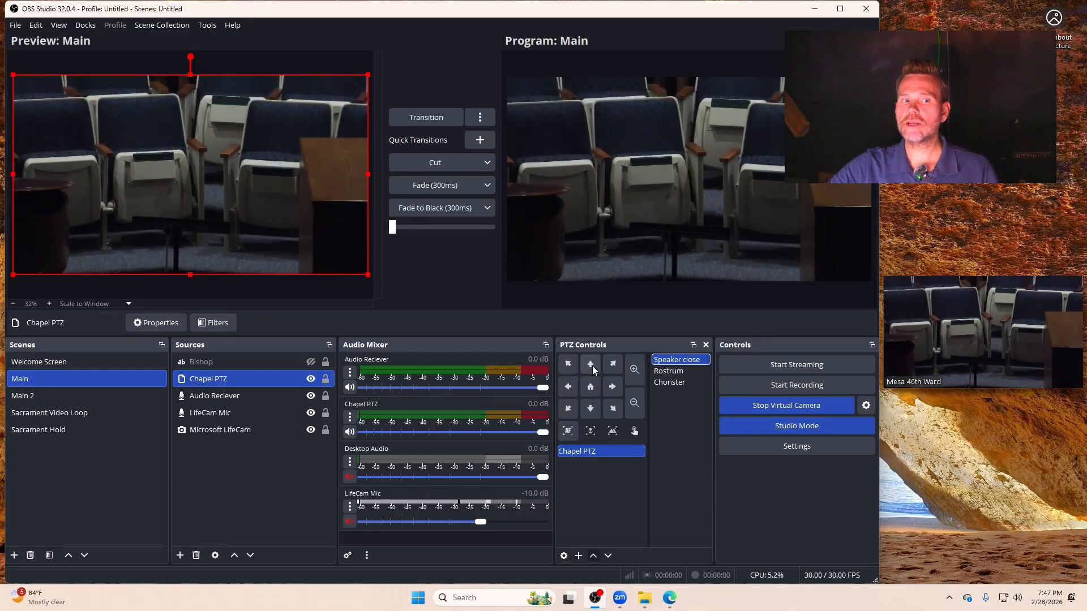
double_click(674, 363)
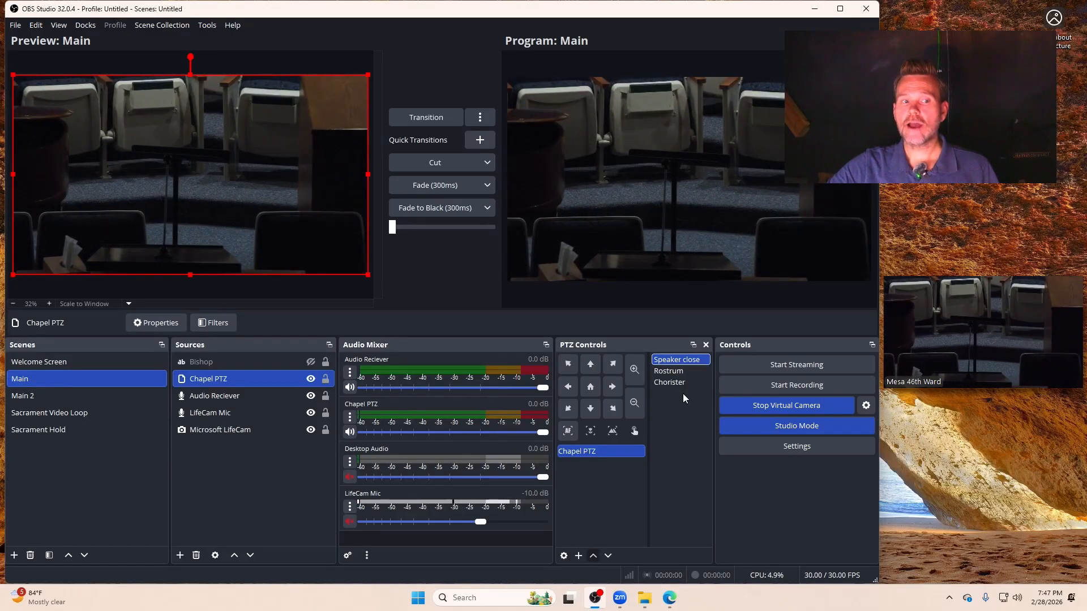
click(667, 384)
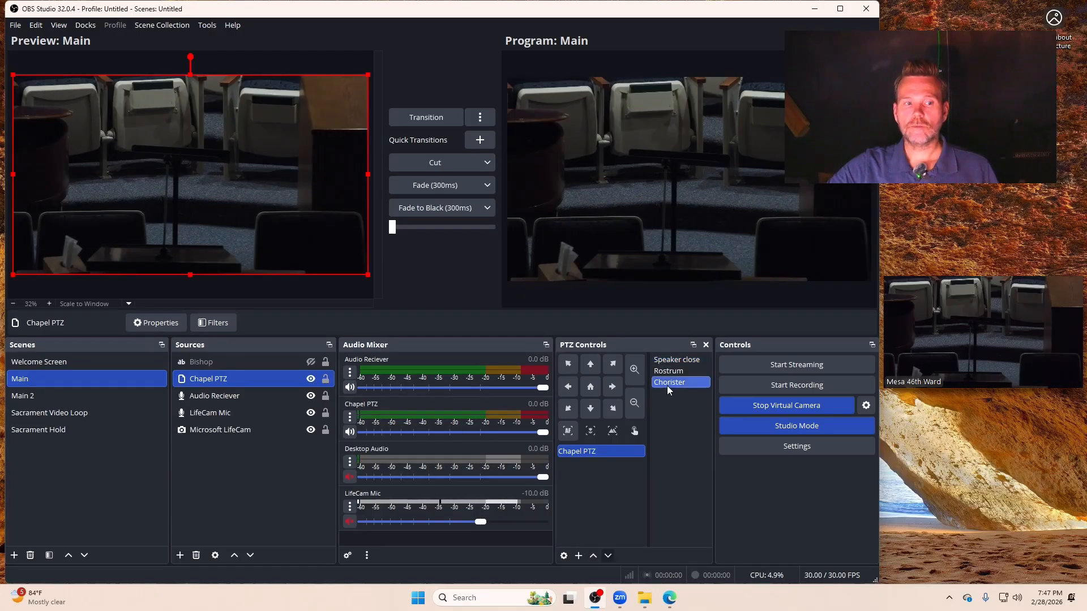
double_click(667, 384)
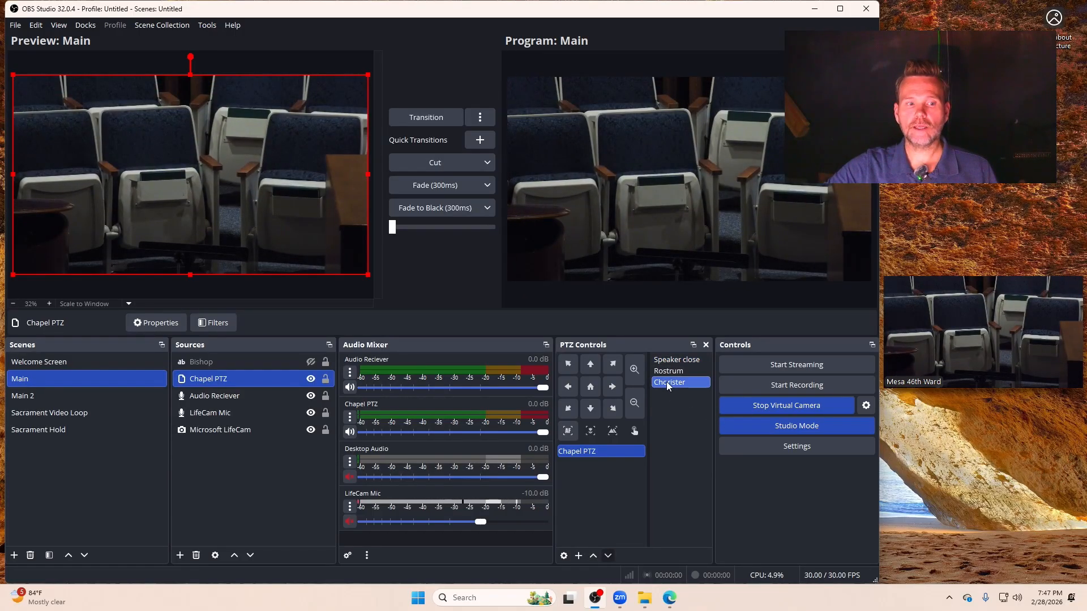
Recall the Rostrum preset, pan the camera over to the piano, and zoom in on it.
click(666, 372)
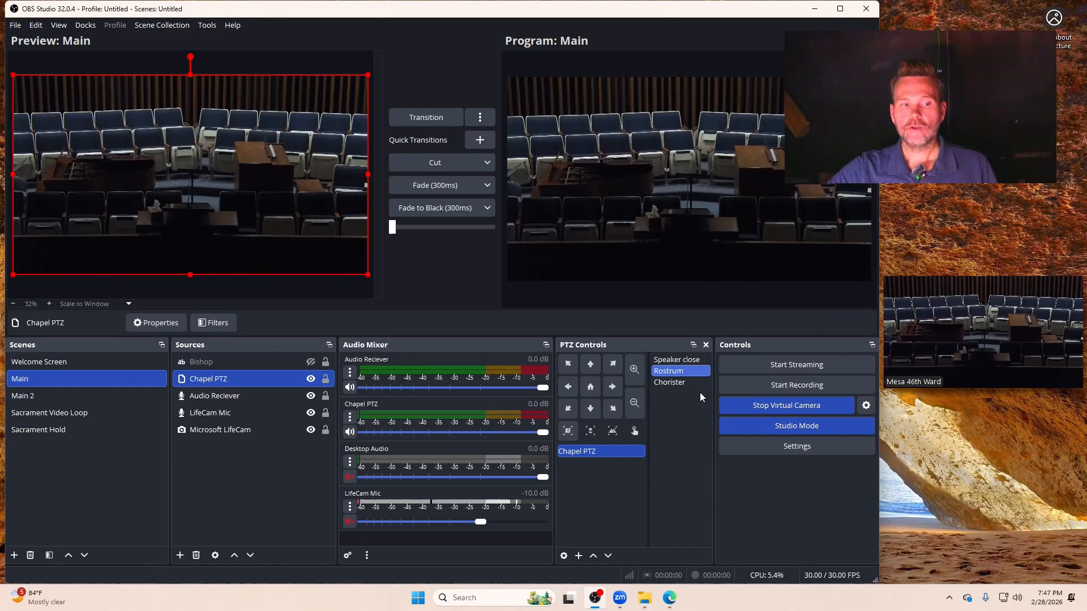
click(572, 388)
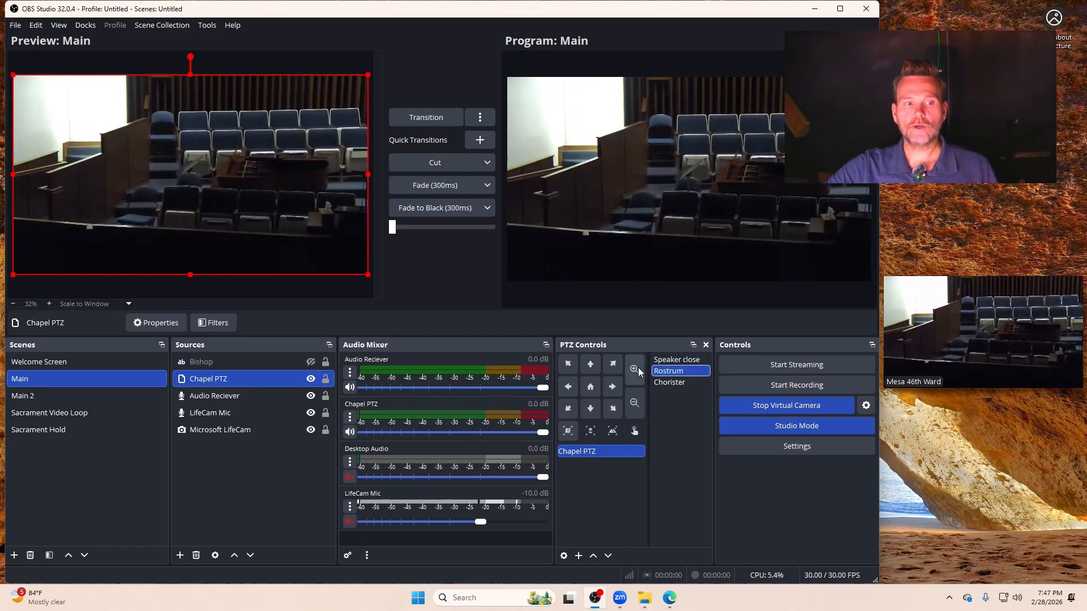
click(633, 370)
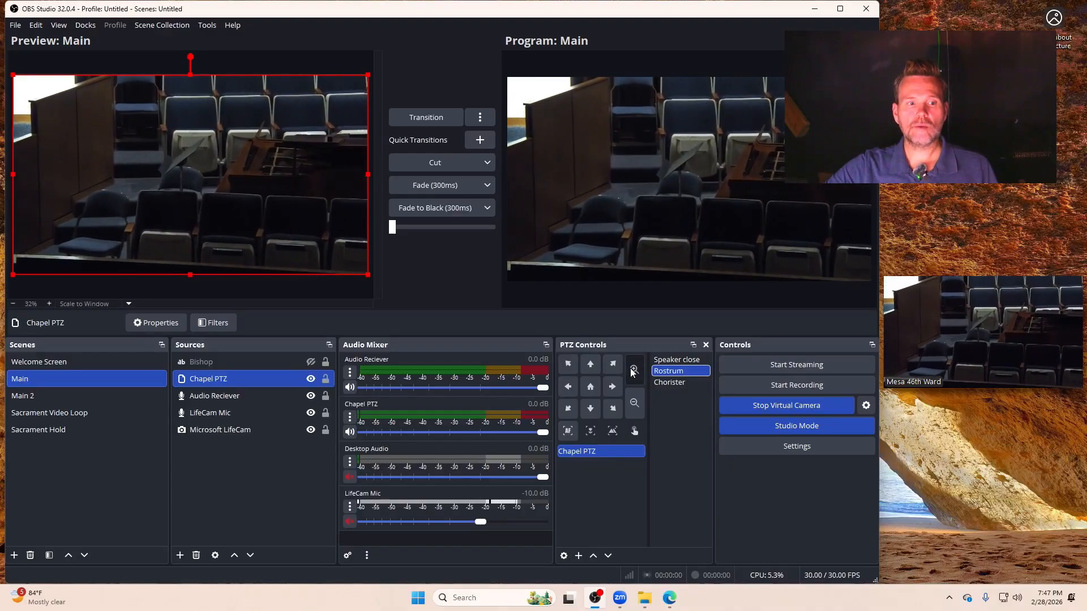
Add a camera preset named "Musical" and save the current piano shot to it.
click(681, 431)
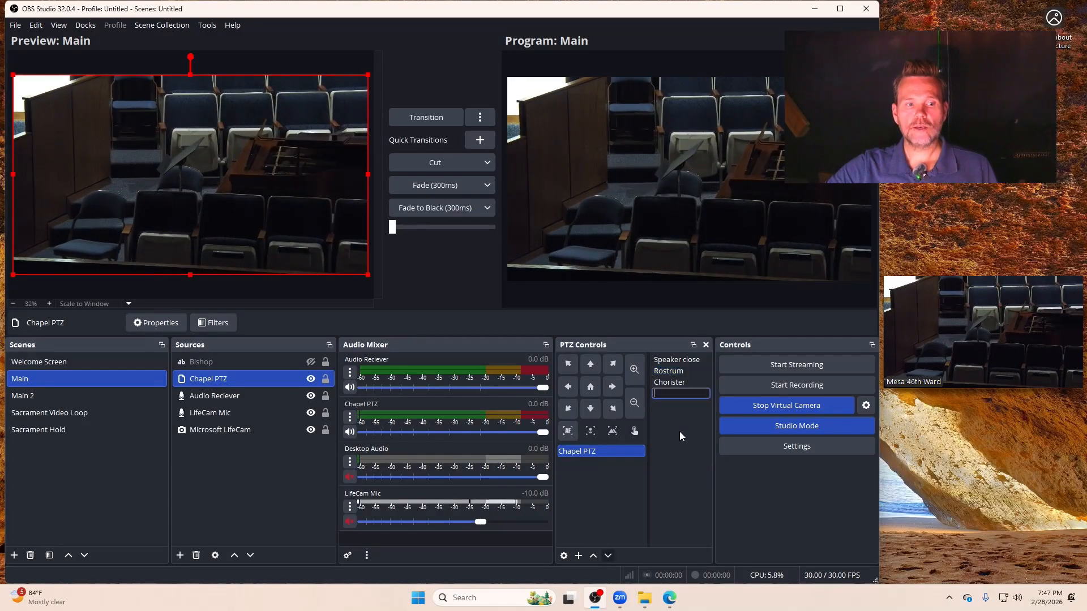
text(Musical)
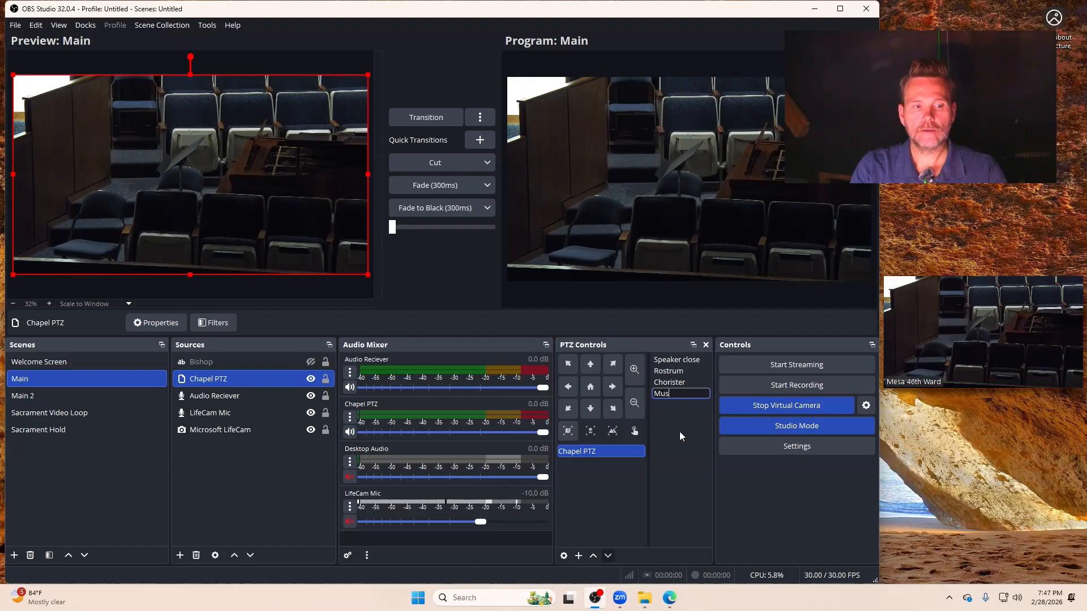
key(Return)
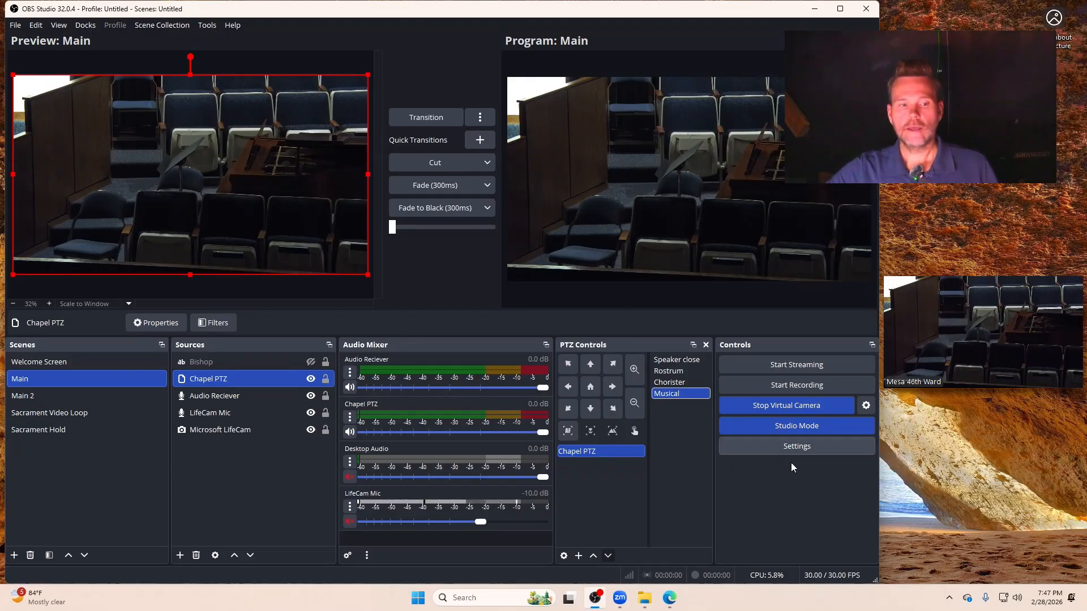
right_click(665, 396)
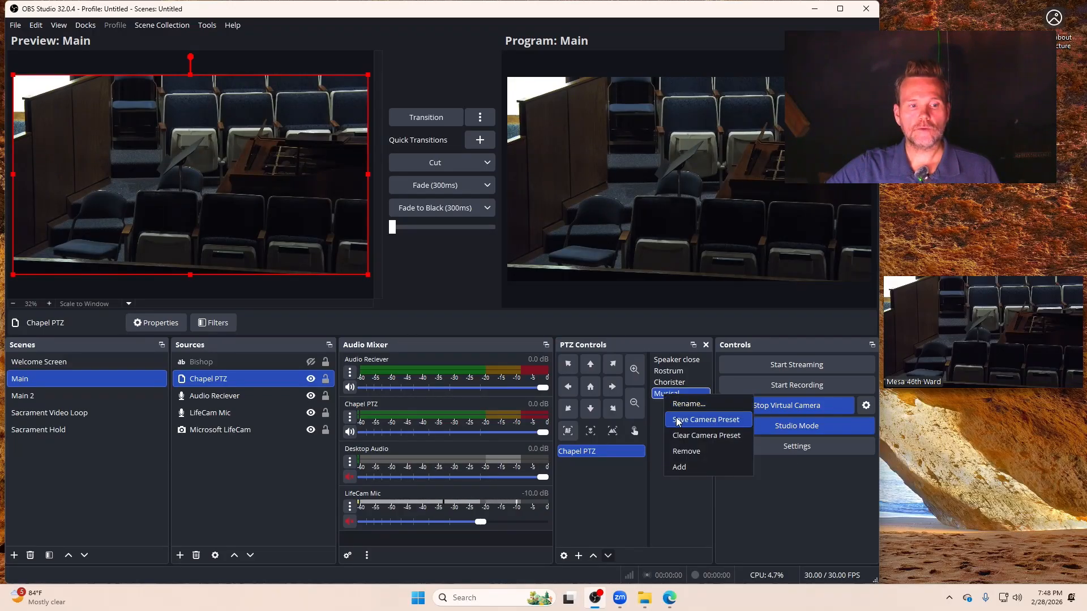
click(678, 419)
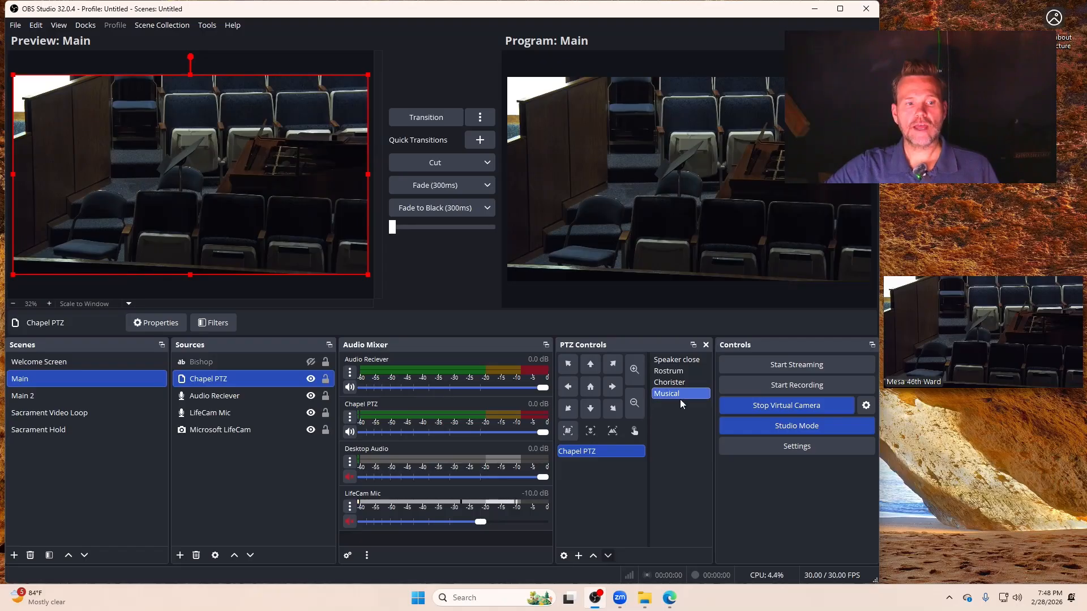
Recall the Speaker close, Musical and Chorister presets in turn to check their shots.
double_click(668, 361)
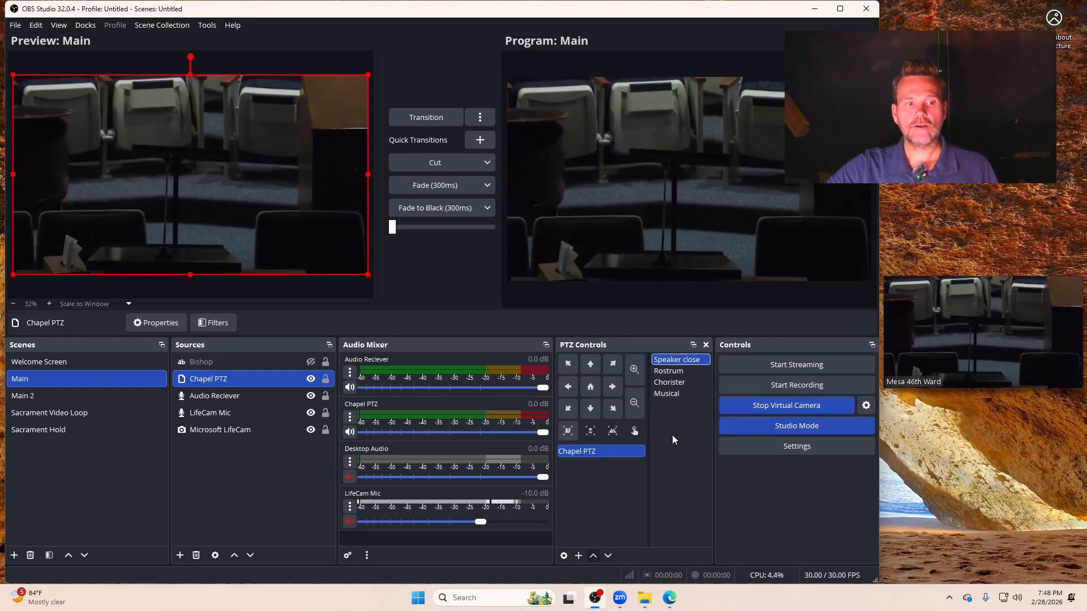
click(665, 394)
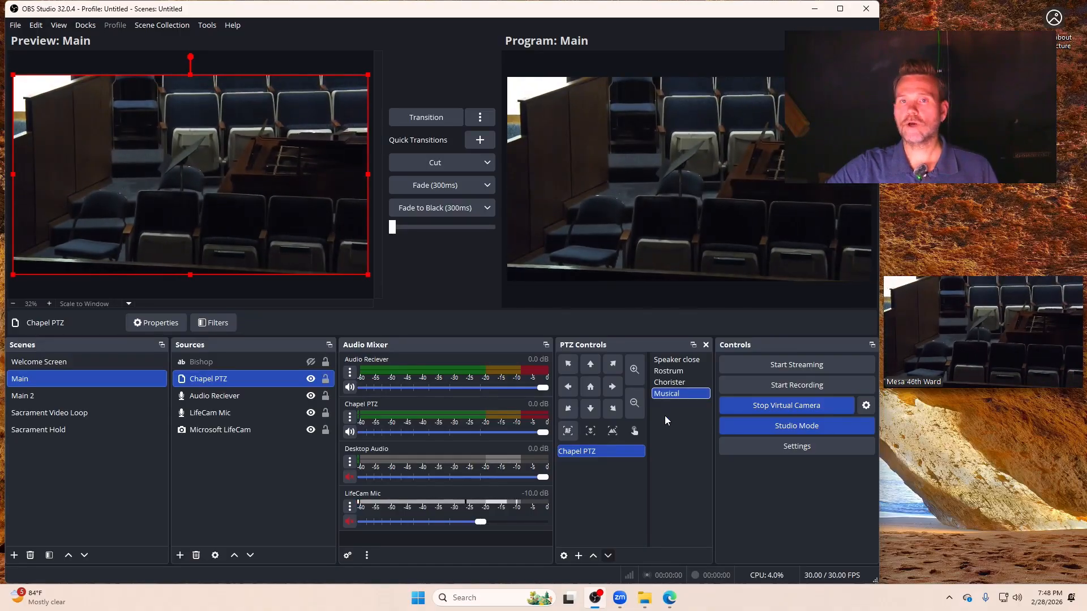
click(661, 383)
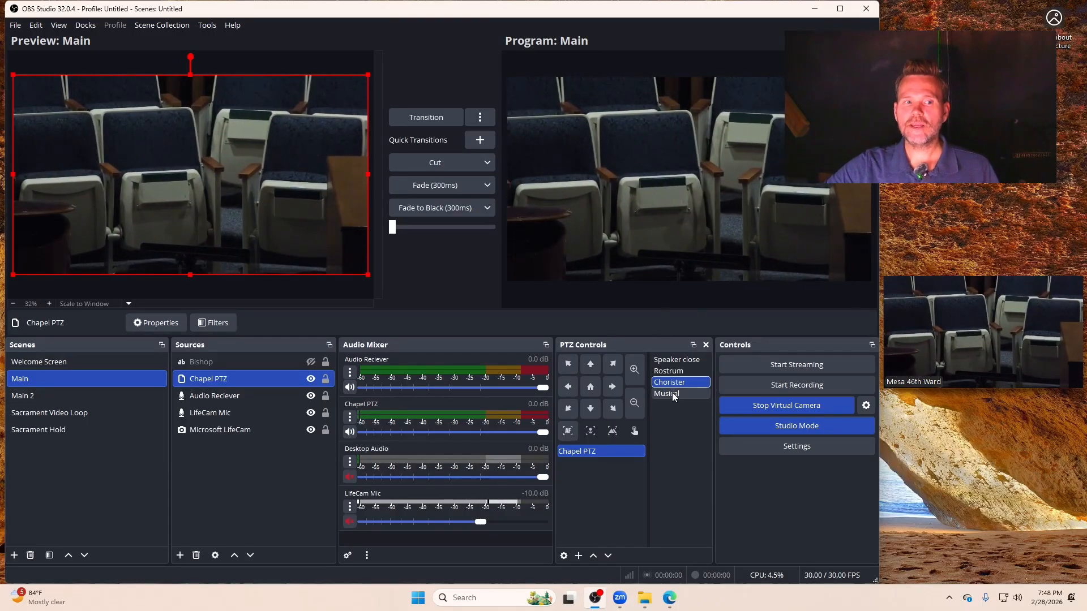
Reframe the camera on the pulpit top and the seats behind it, and save that position over the Chorister preset.
click(613, 386)
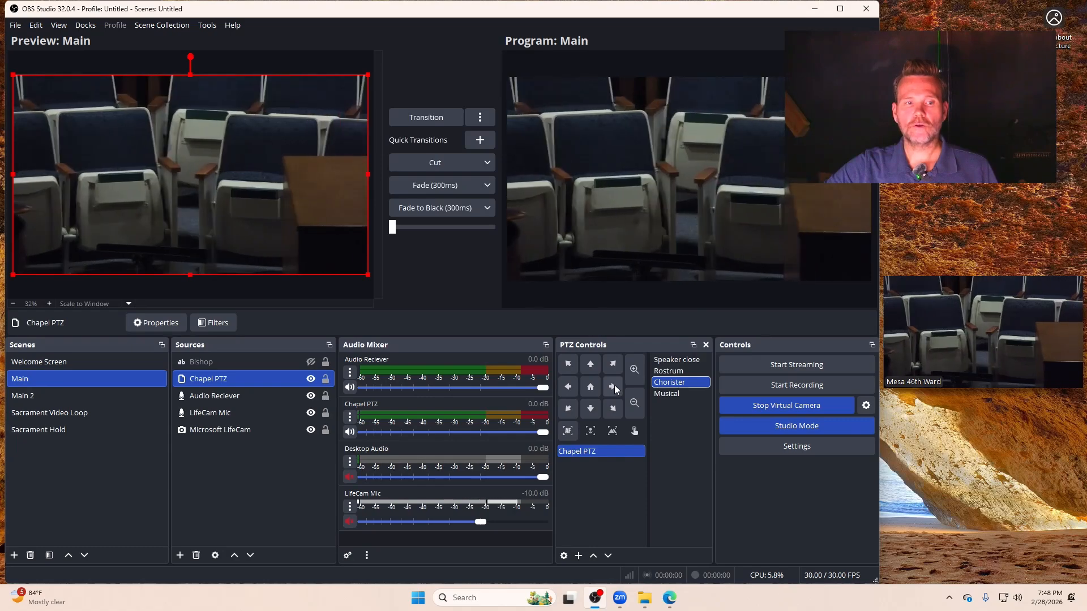
click(591, 367)
click(593, 405)
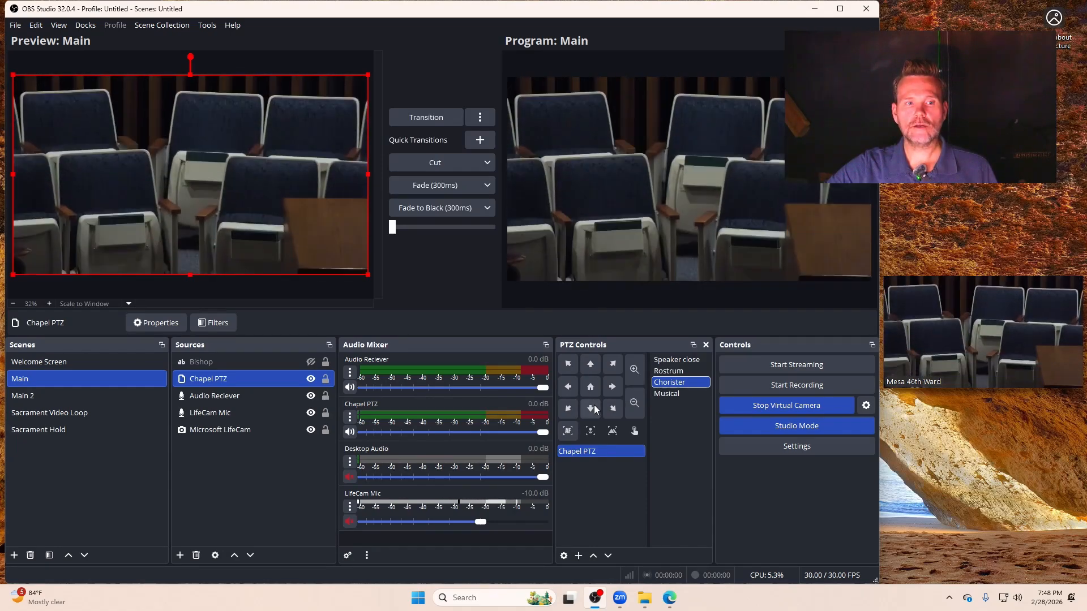
click(609, 390)
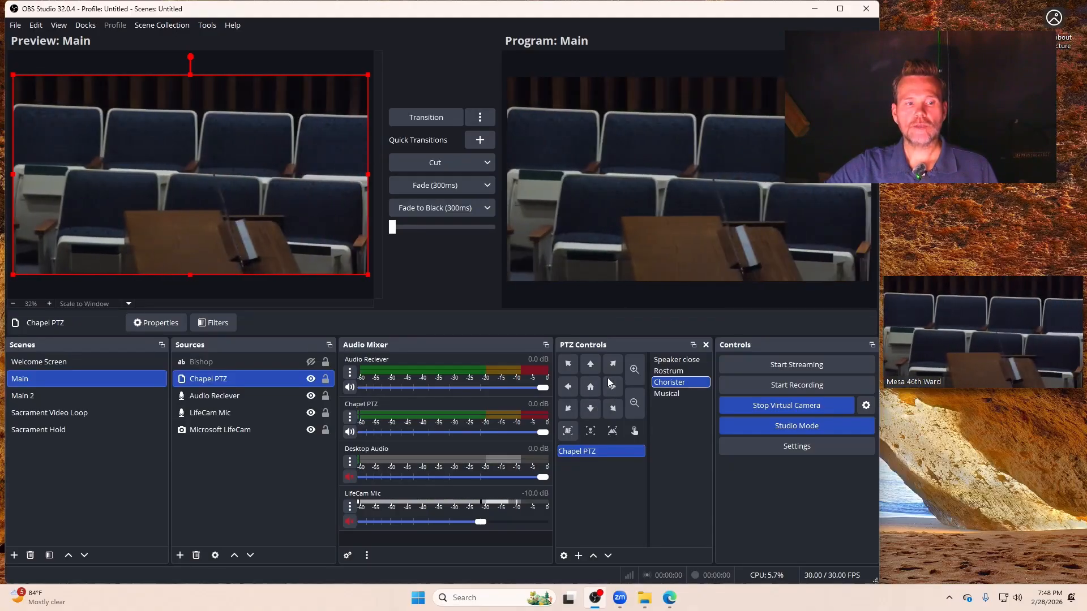
click(569, 385)
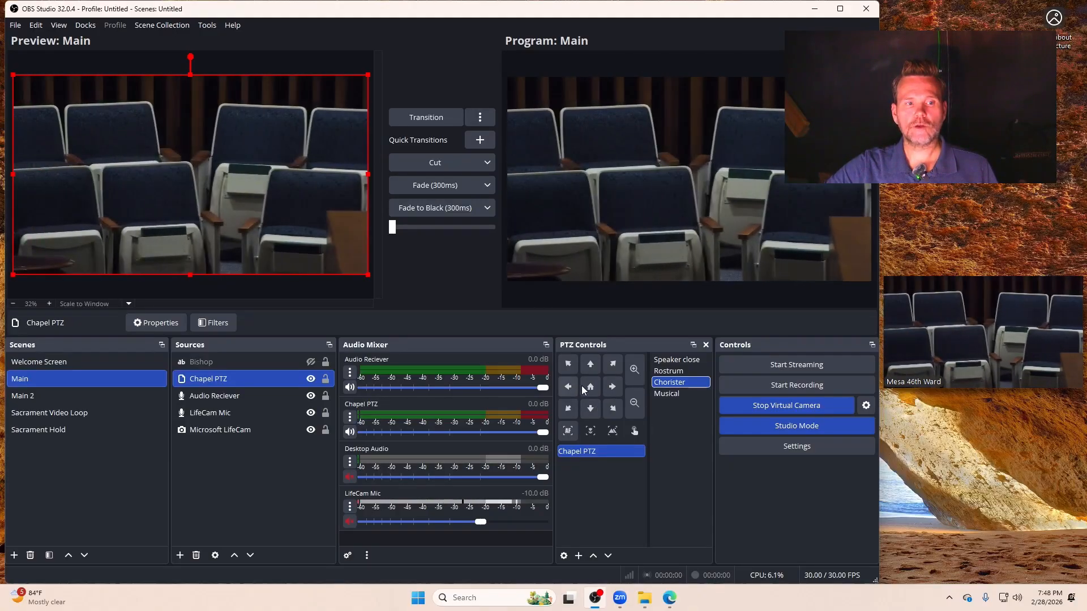
click(611, 387)
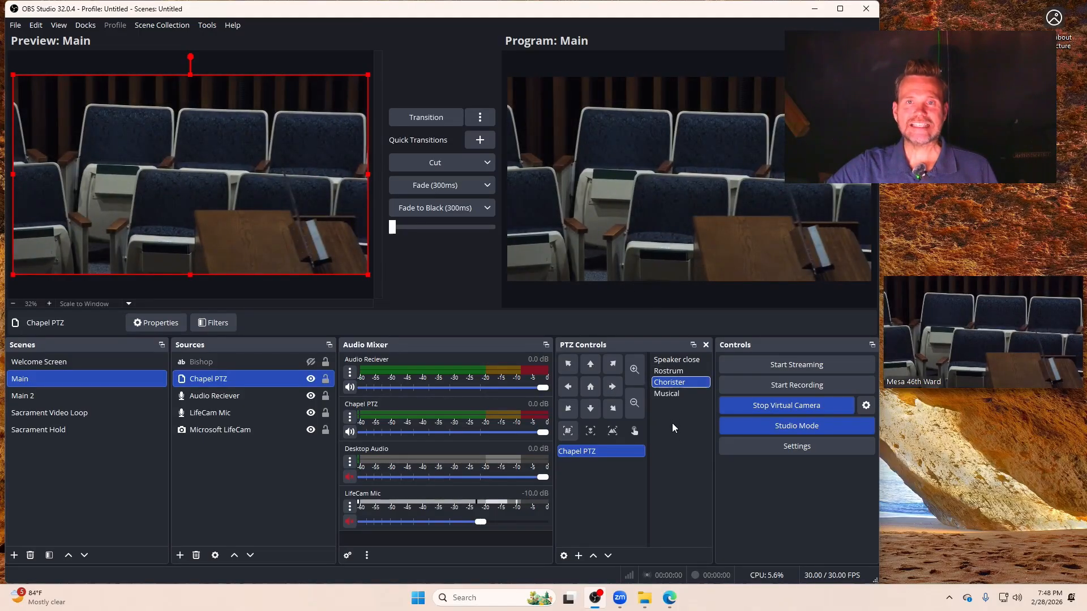
right_click(666, 389)
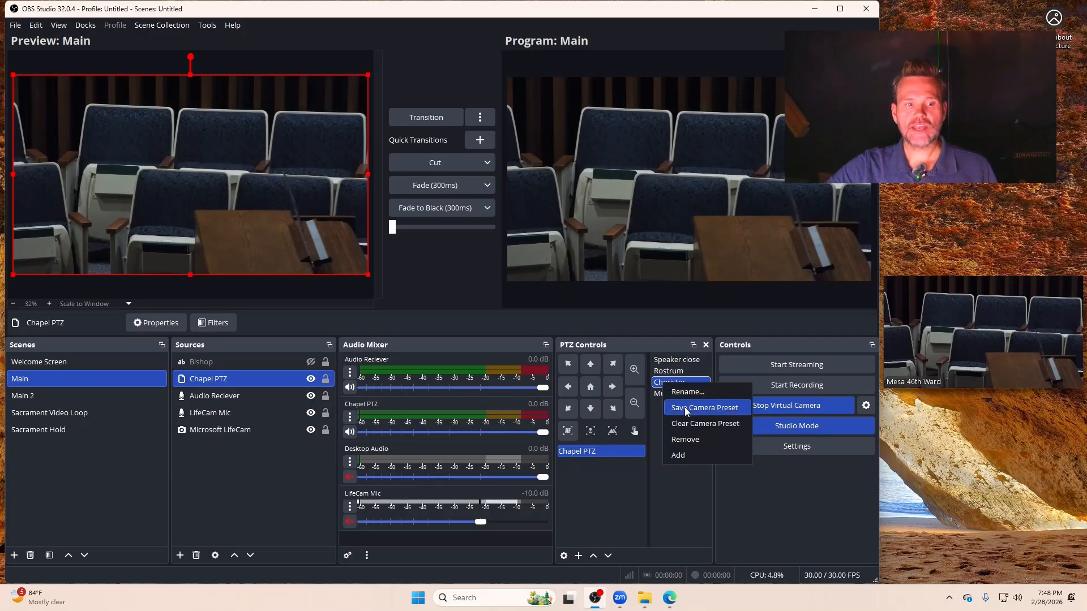
click(684, 406)
Check the updated Chorister preset by recalling Musical and switching back to Chorister.
click(666, 394)
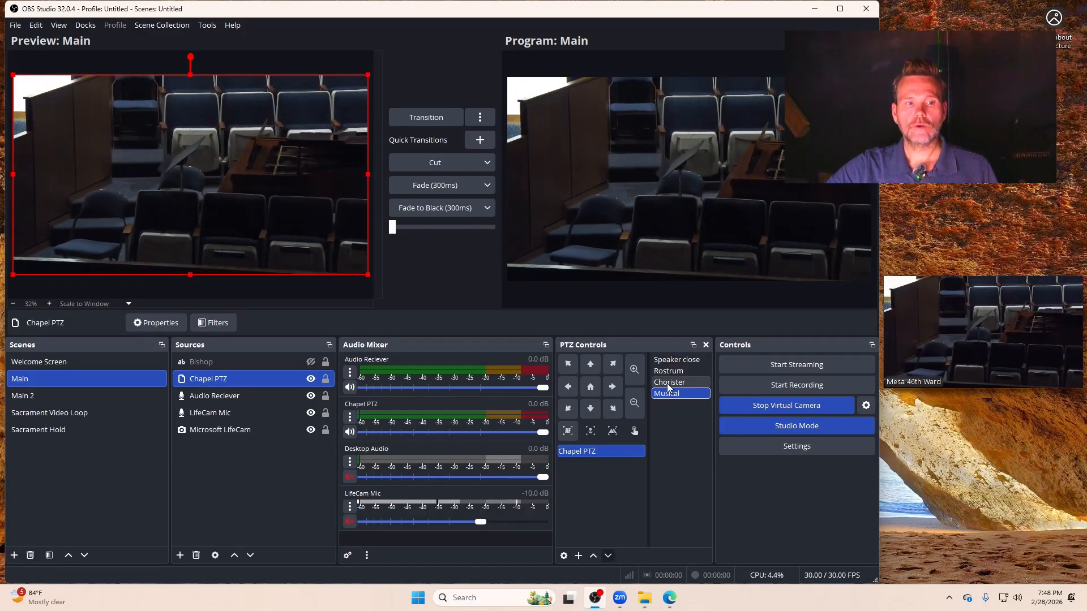
double_click(668, 382)
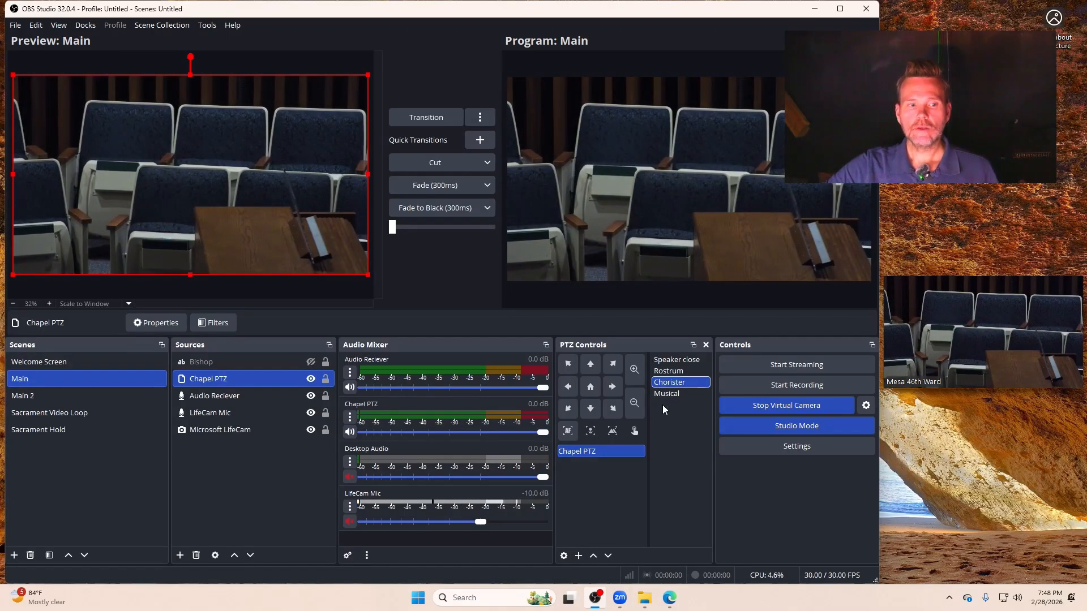
Recall the Rostrum preset, zoom the camera out to a wide chapel view and tilt it down over the pews.
double_click(665, 370)
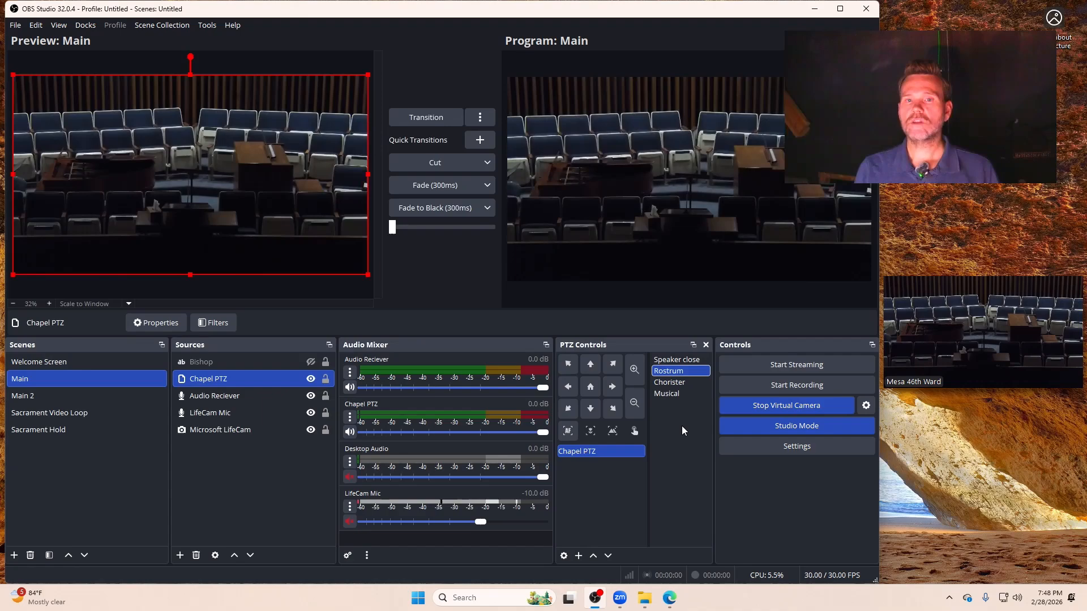
click(630, 412)
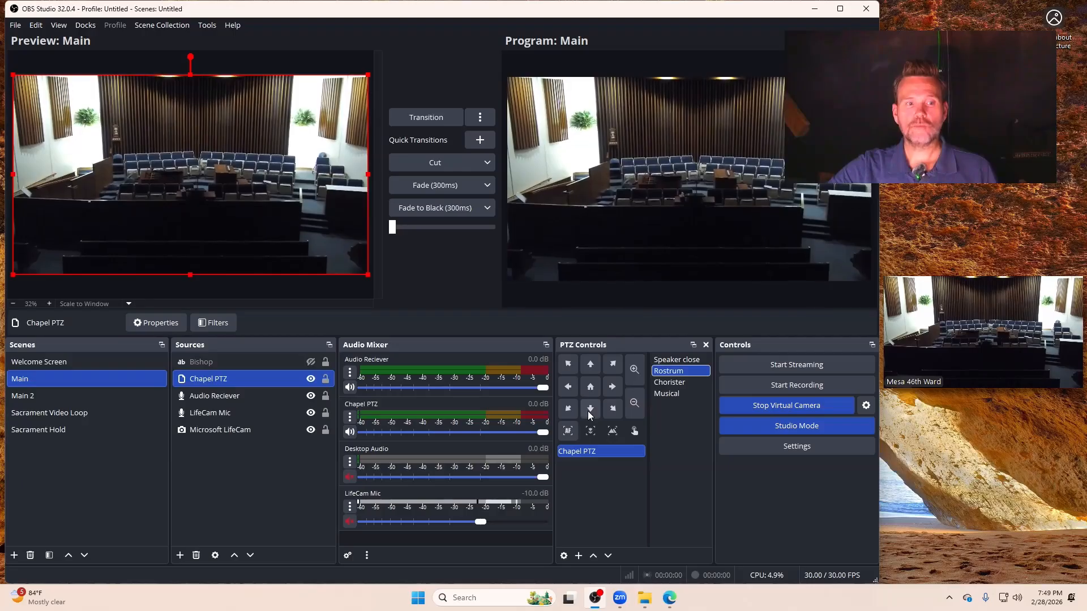
click(589, 412)
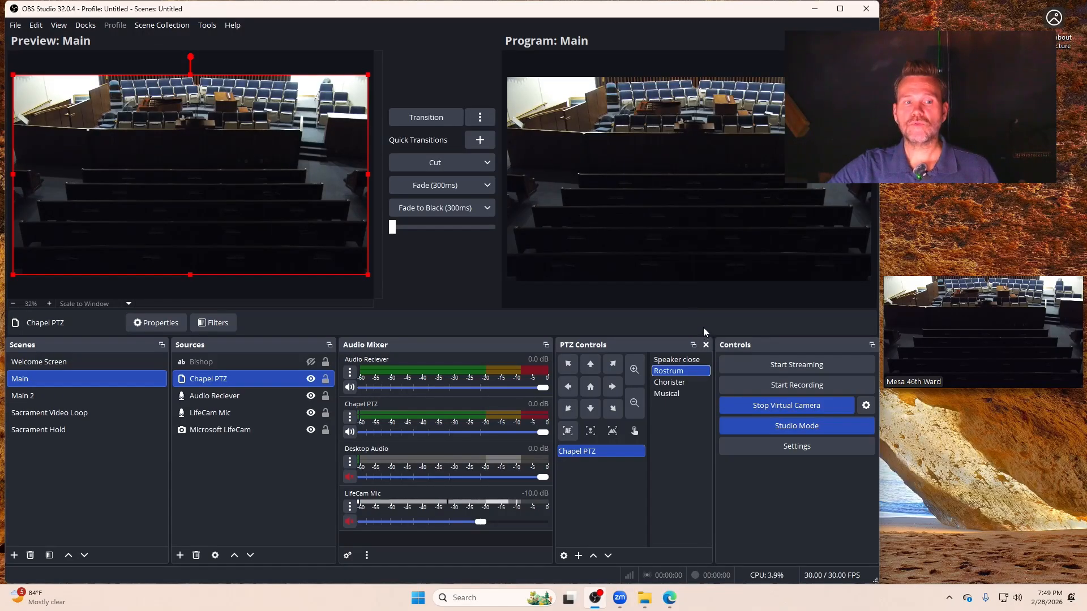
Recall the Speaker close preset and manually pan and tilt the camera around the pulpit and the seats behind it.
double_click(670, 363)
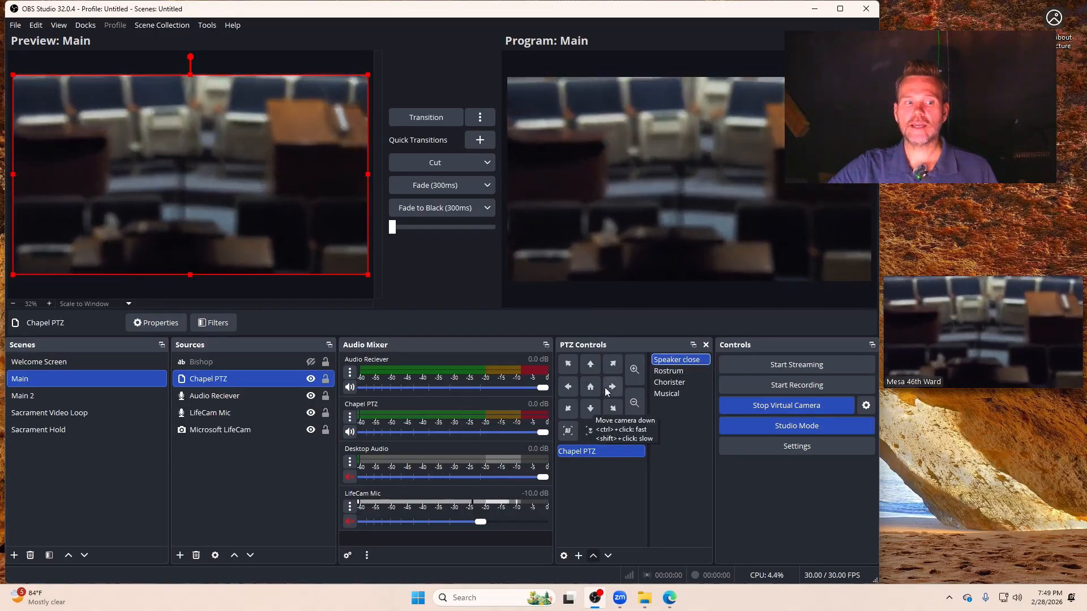
click(610, 391)
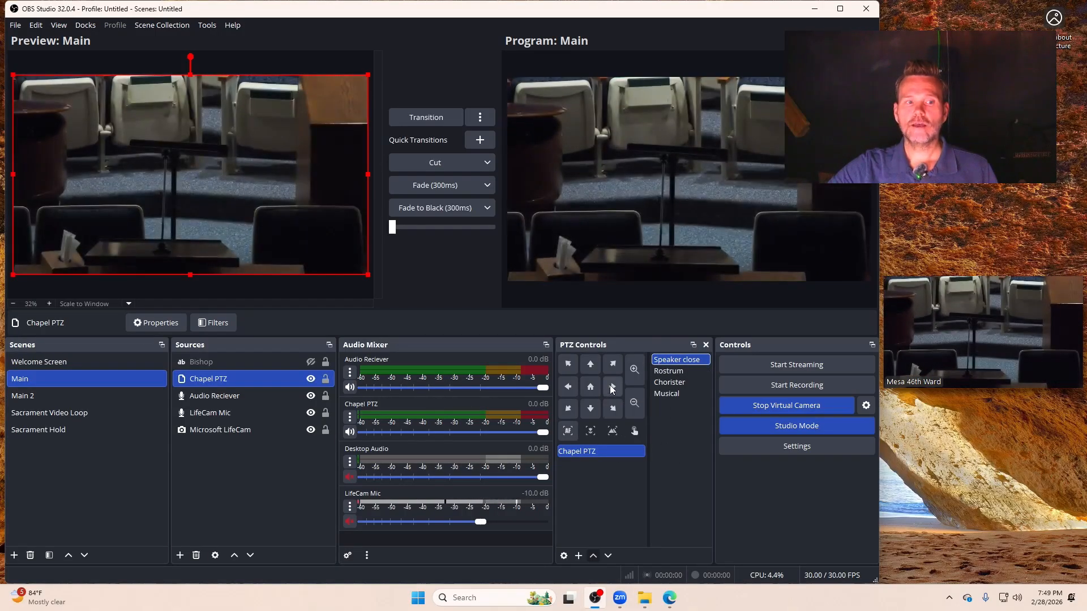
click(567, 386)
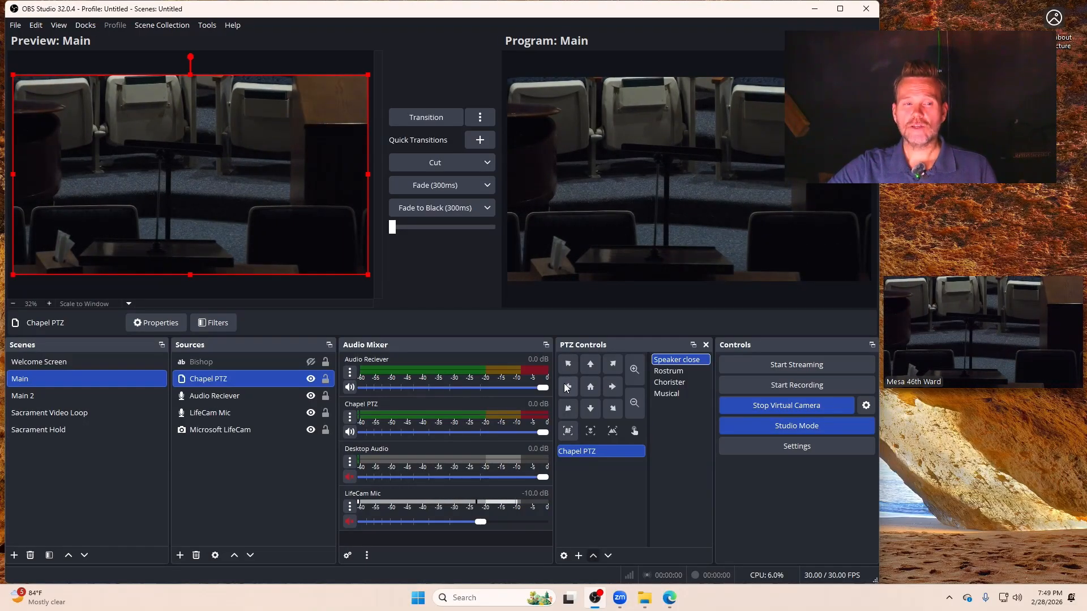
click(590, 367)
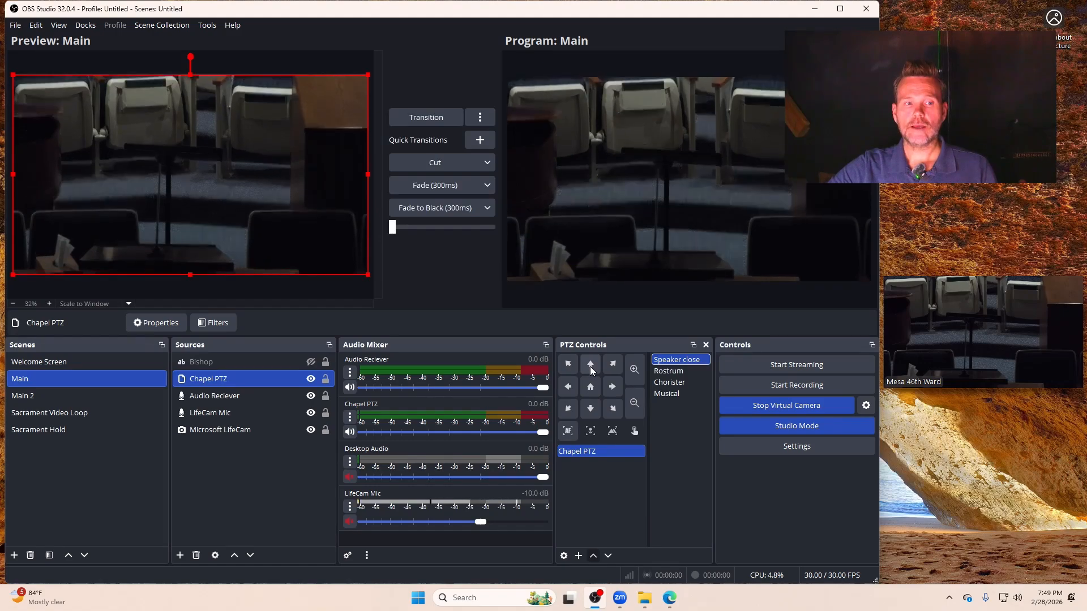
click(590, 366)
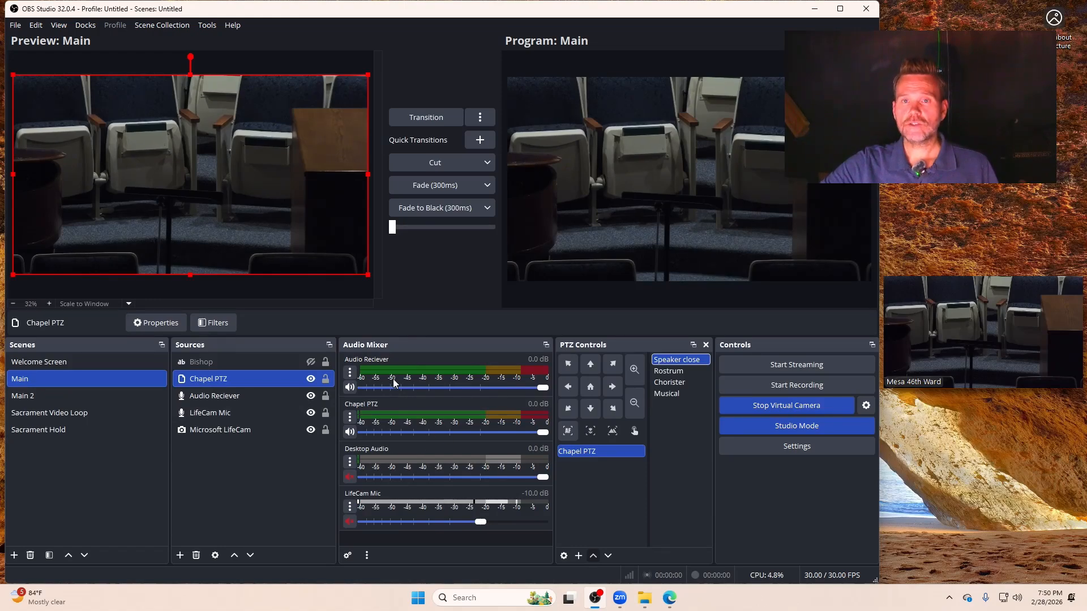
mouse_move(945, 309)
mouse_down()
mouse_move(928, 319)
mouse_move(946, 320)
mouse_up()
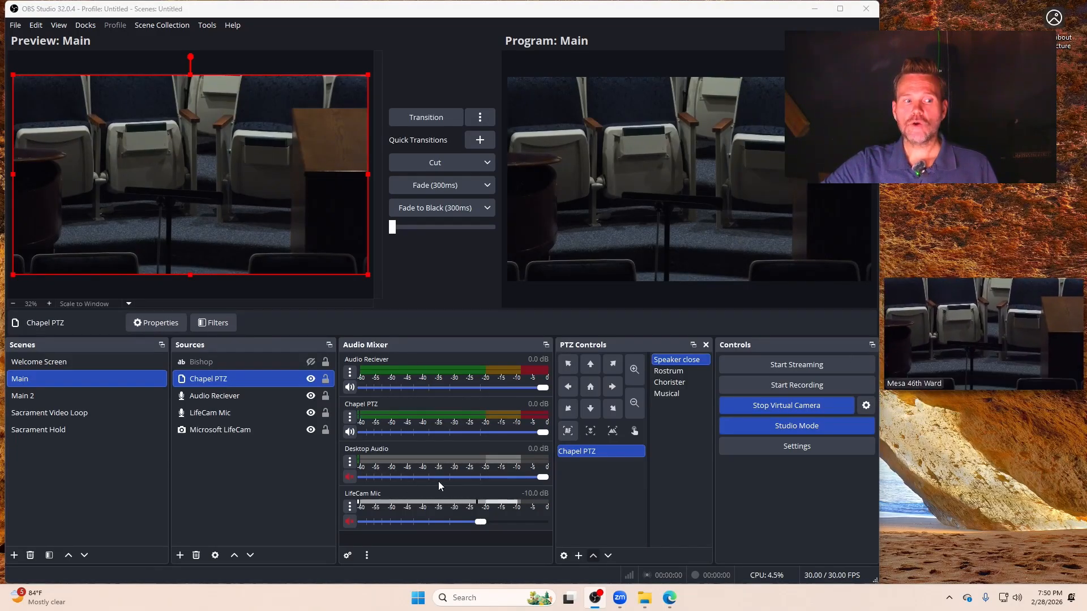
Lower the Chapel PTZ audio to -9.2 dB and set its audio monitoring to Monitor and Output.
drag(544, 433, 484, 436)
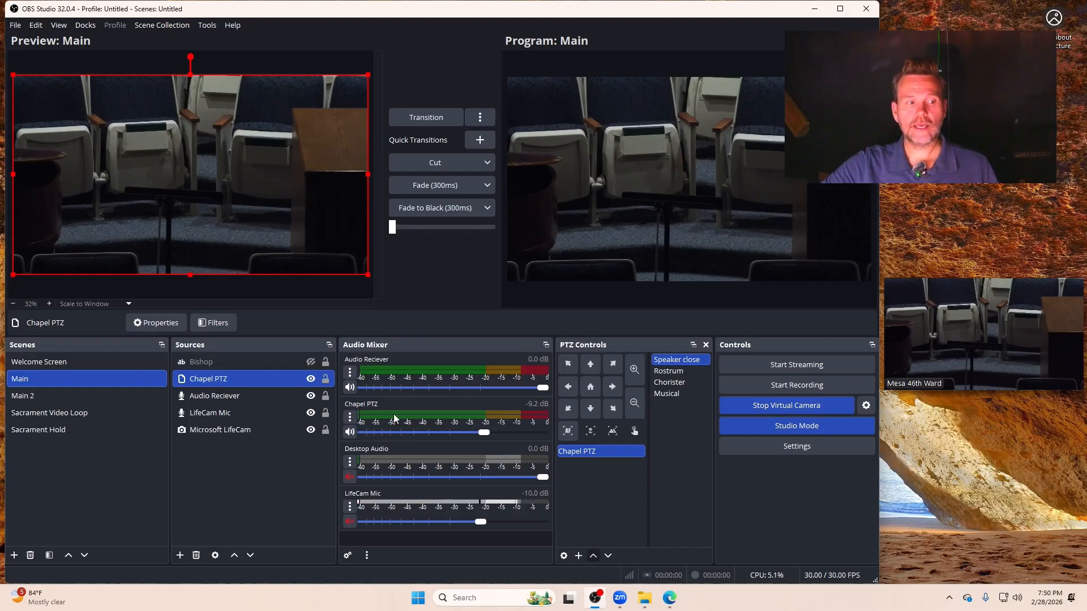
click(351, 420)
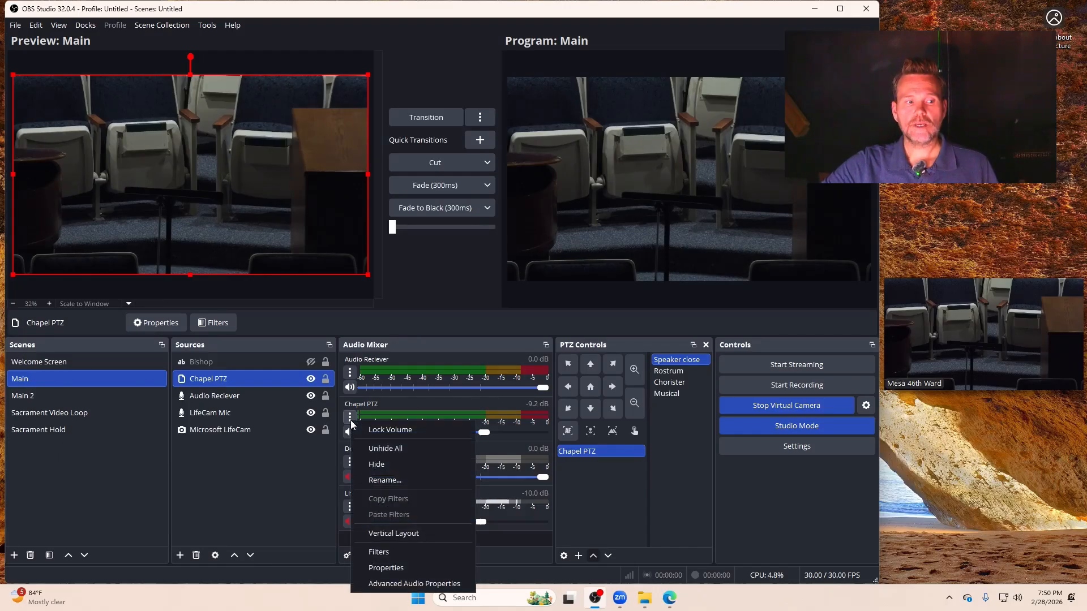
click(414, 583)
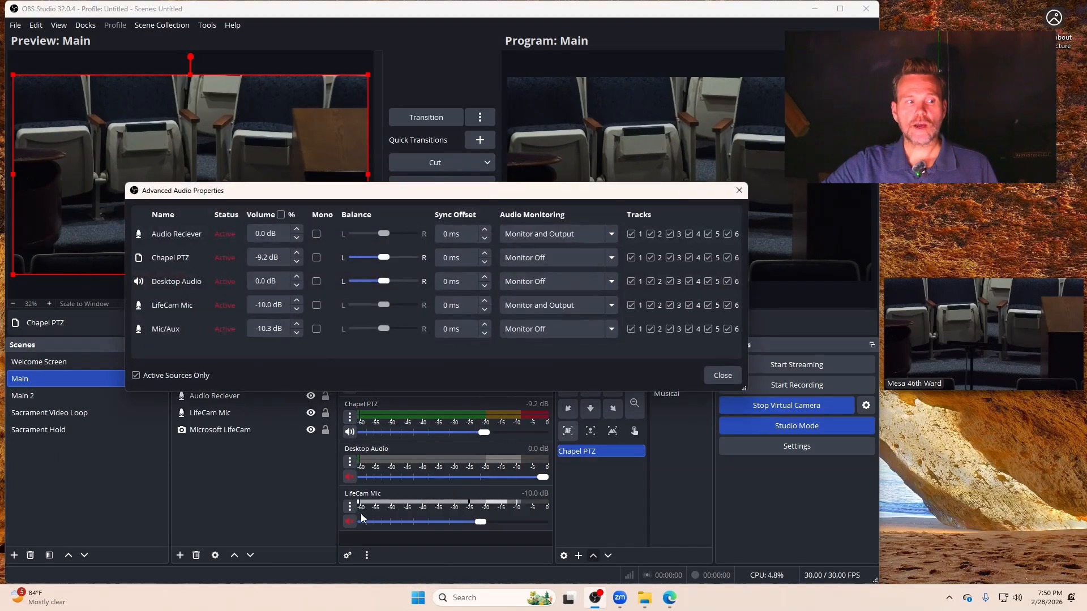
click(612, 258)
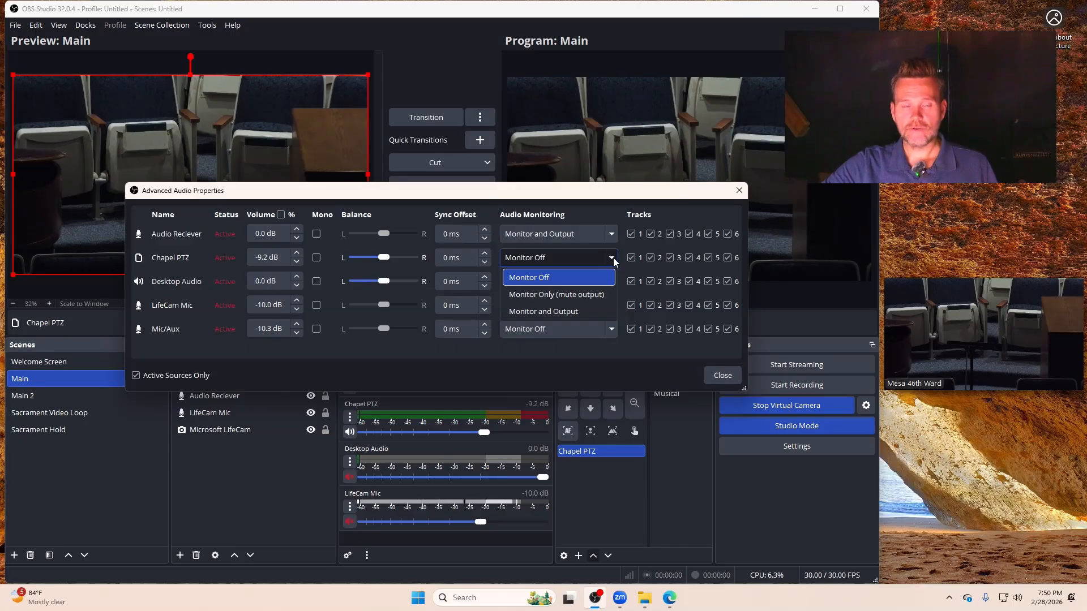
click(539, 311)
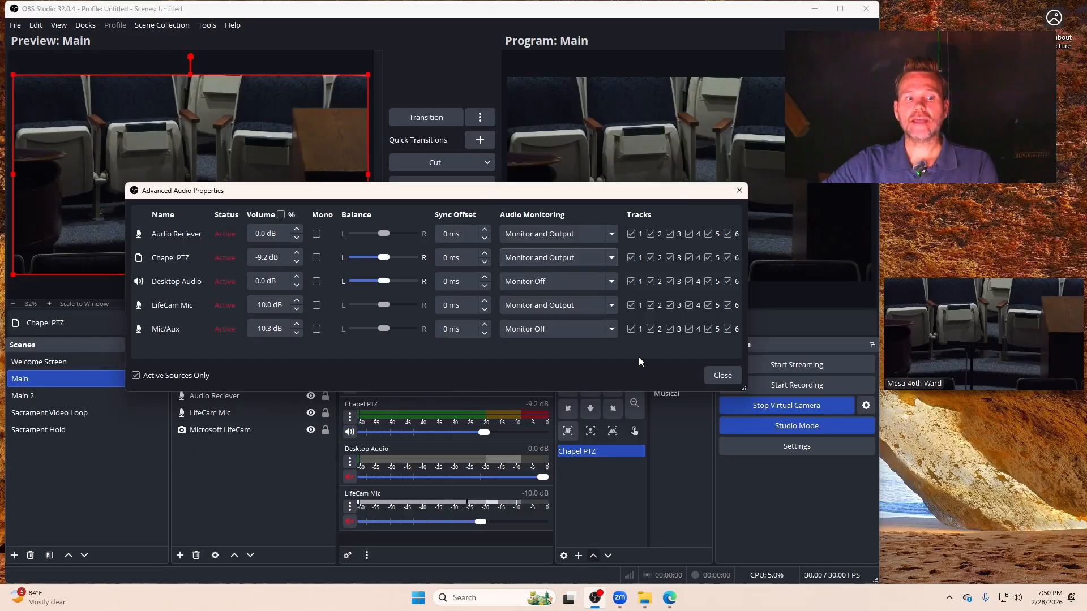
click(723, 375)
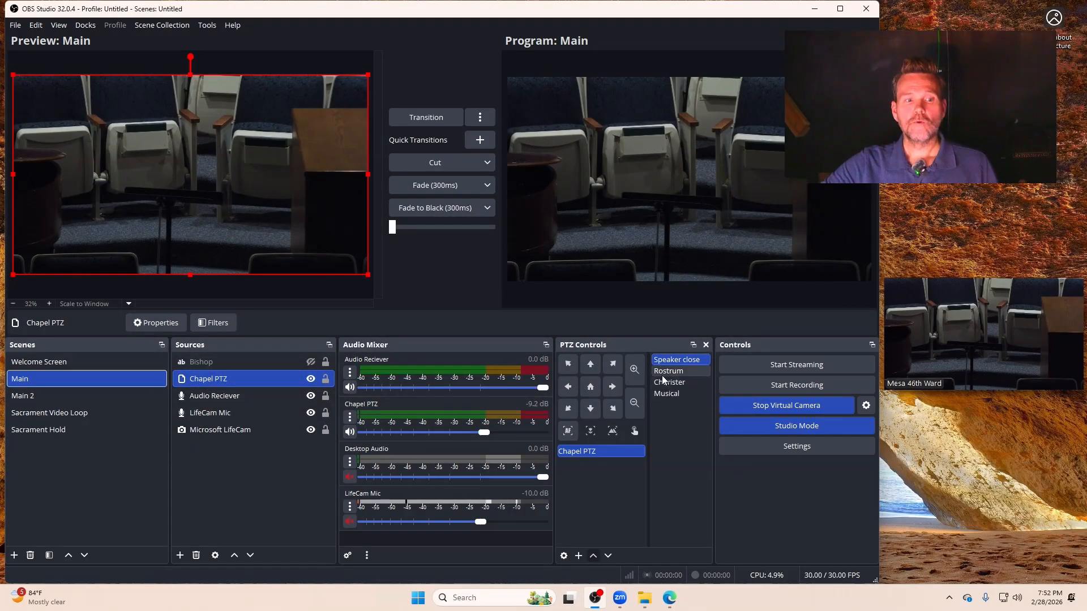
Recall the Rostrum preset and preview the Sacrament Video Loop and Sacrament Hold scenes, ending with Welcome Screen in the preview.
click(661, 375)
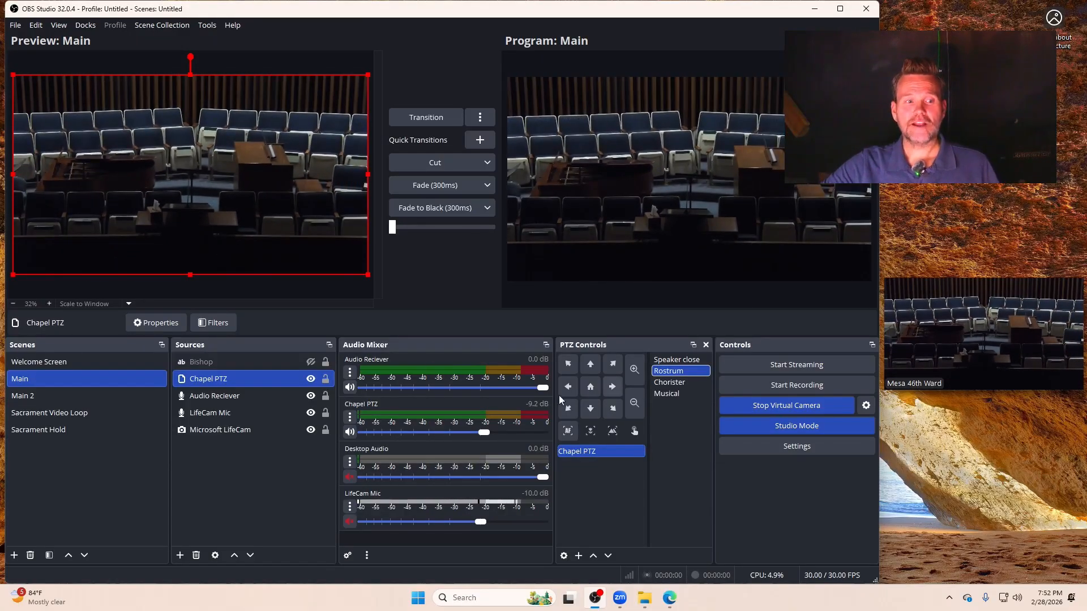
click(94, 362)
click(78, 413)
click(79, 430)
click(79, 412)
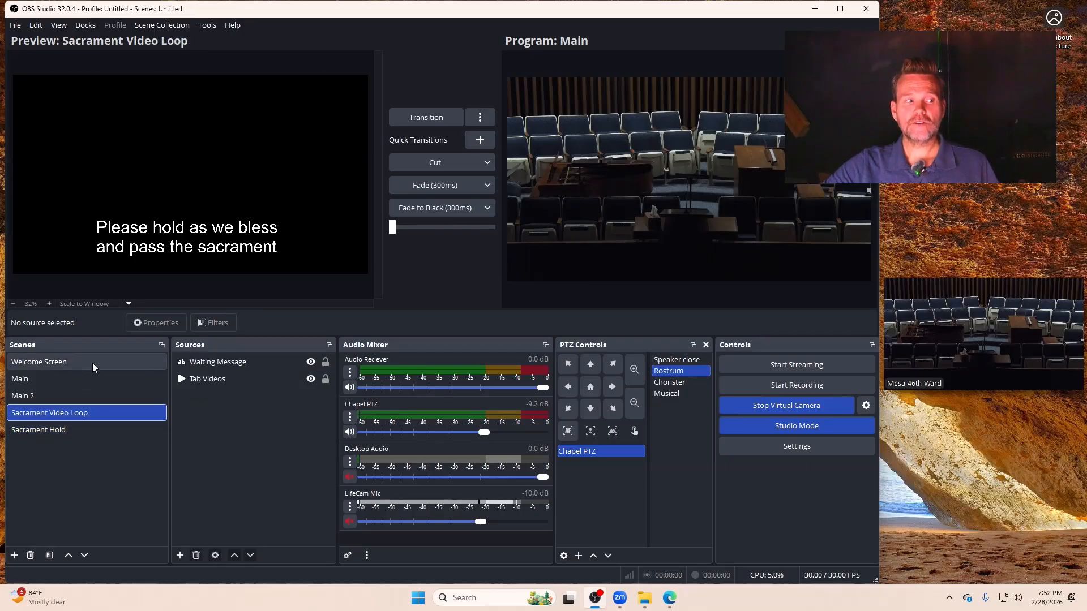
click(90, 362)
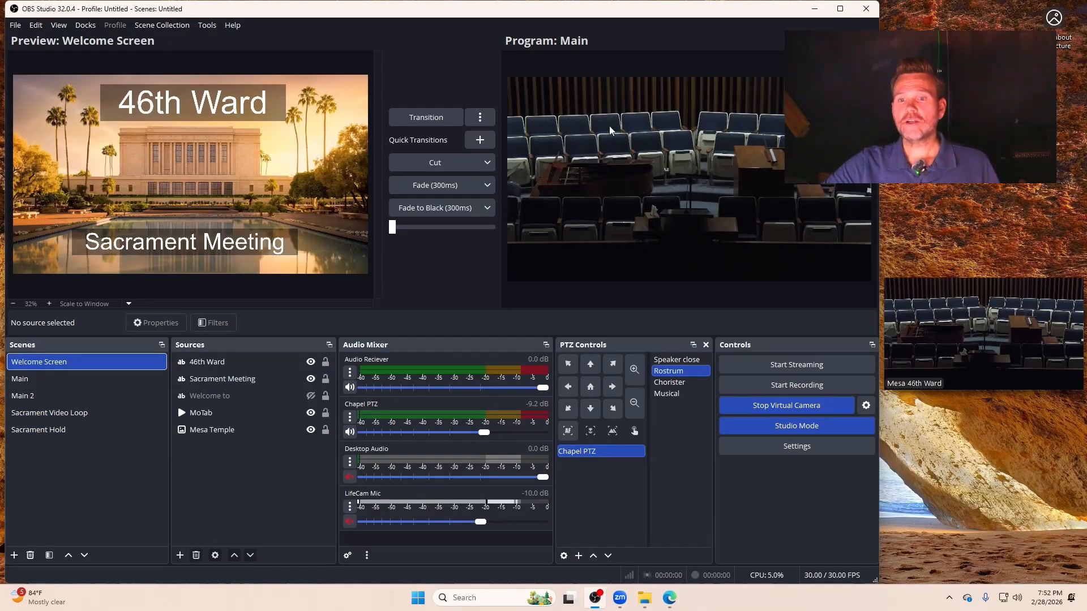